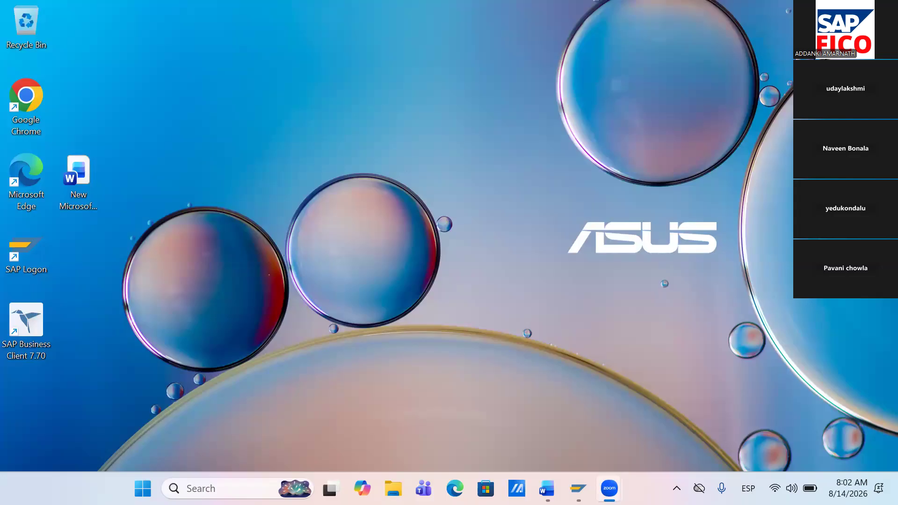
key("super+Tab")
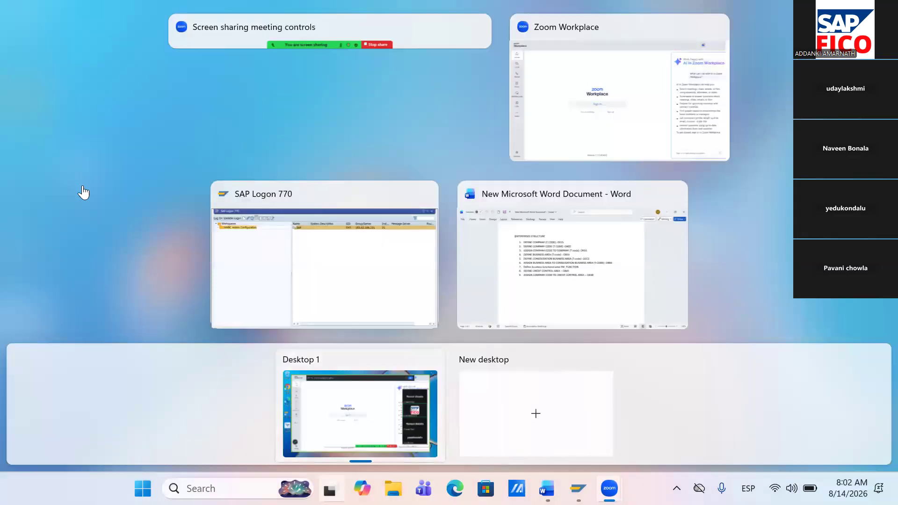
left_click(234, 343)
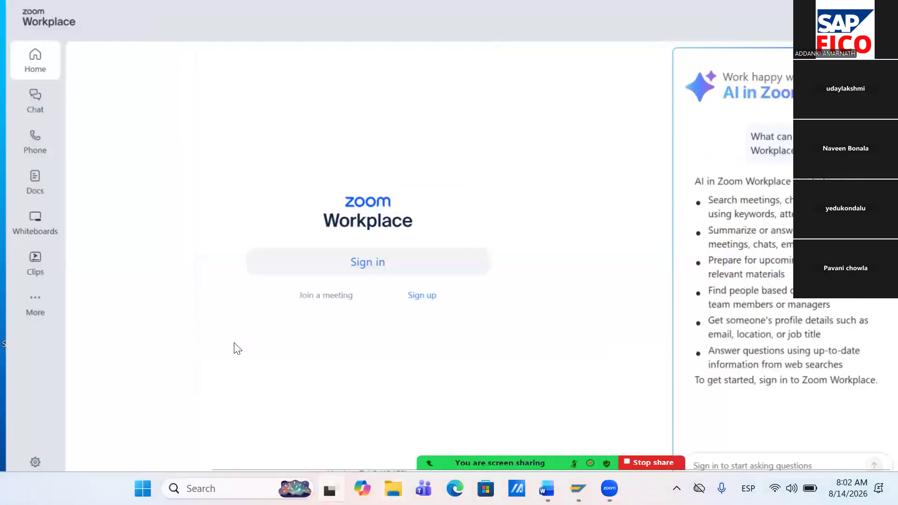
key("super+d")
key("super+e")
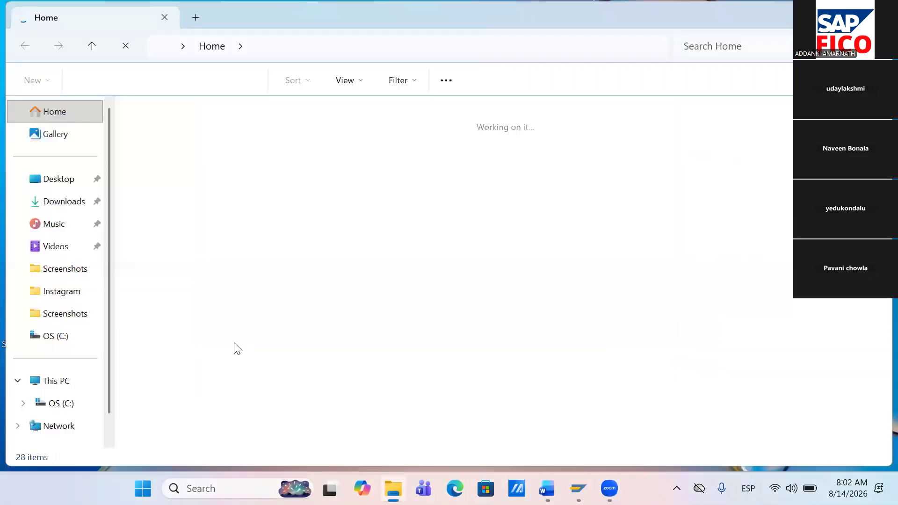
key("Down")
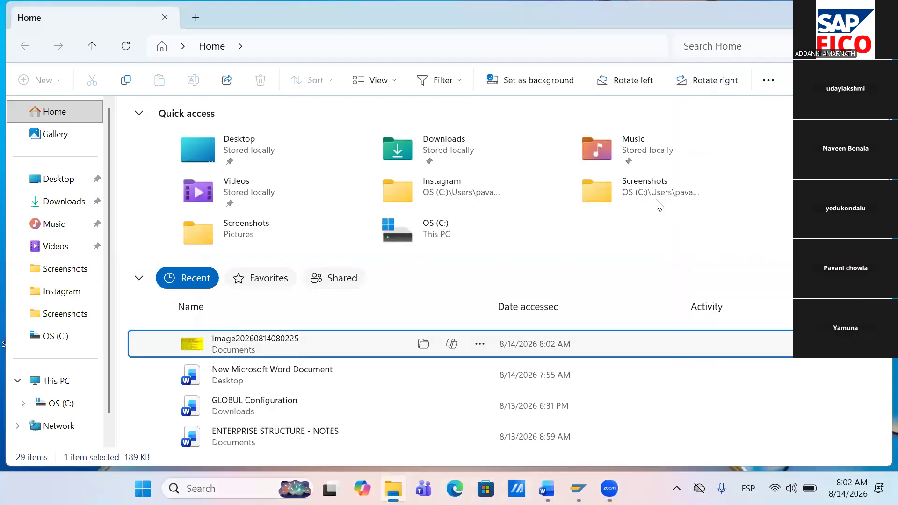
key("Return")
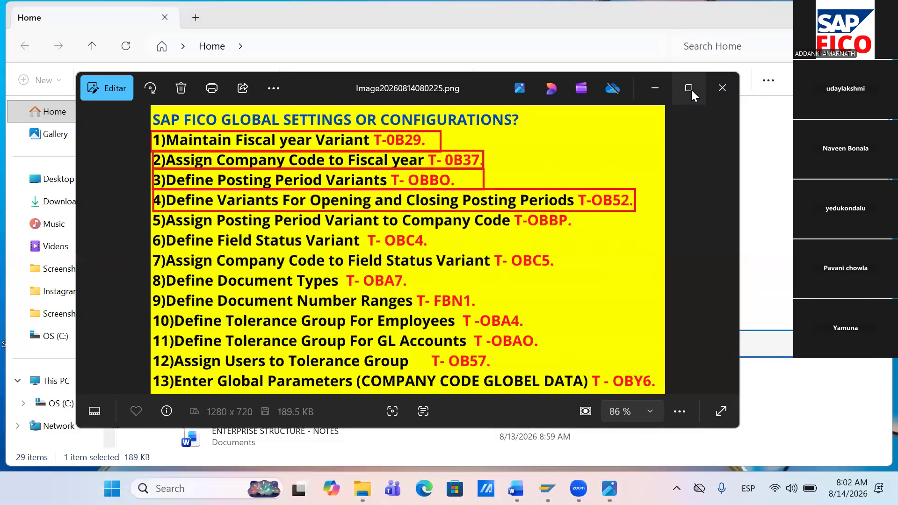
Maximize the Photos window to view the SAP FICO global settings list full screen
left_click(689, 89)
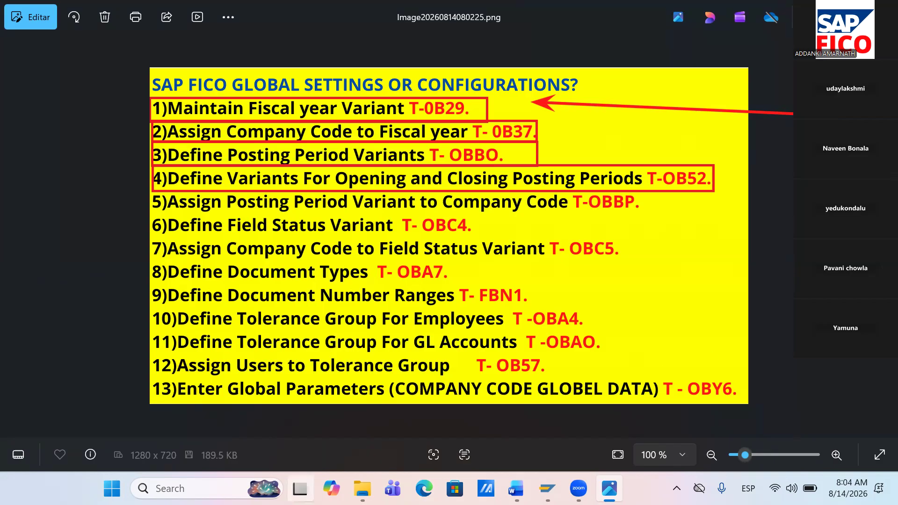
left_click(300, 489)
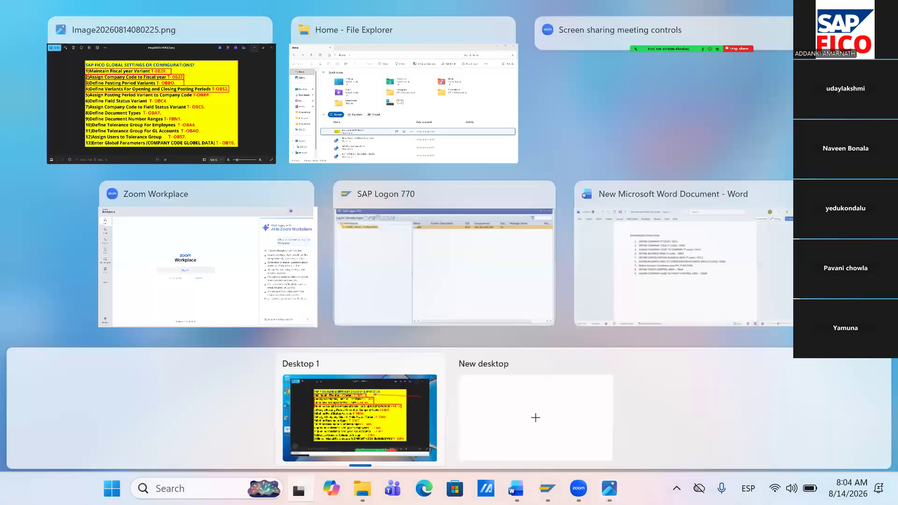
Switch to SAP Logon and log on to client 800 with the saved user and password
key("Escape")
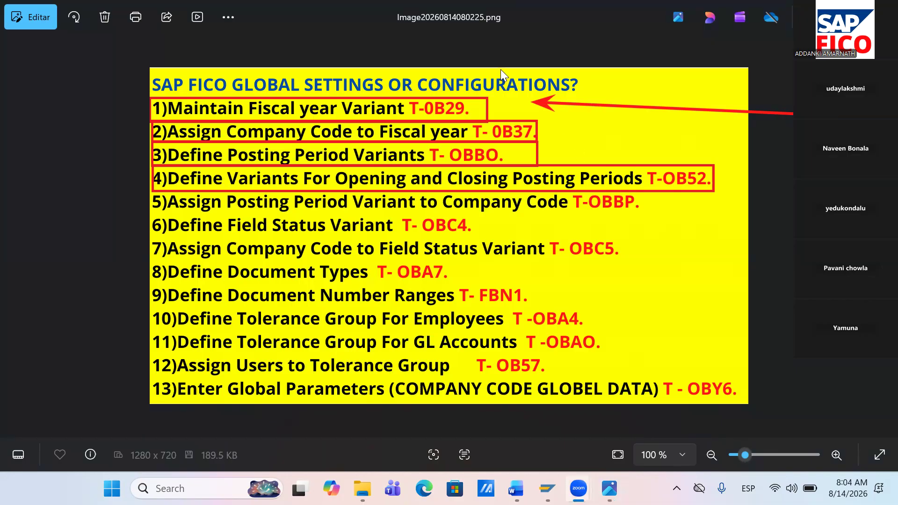
key("super+Tab")
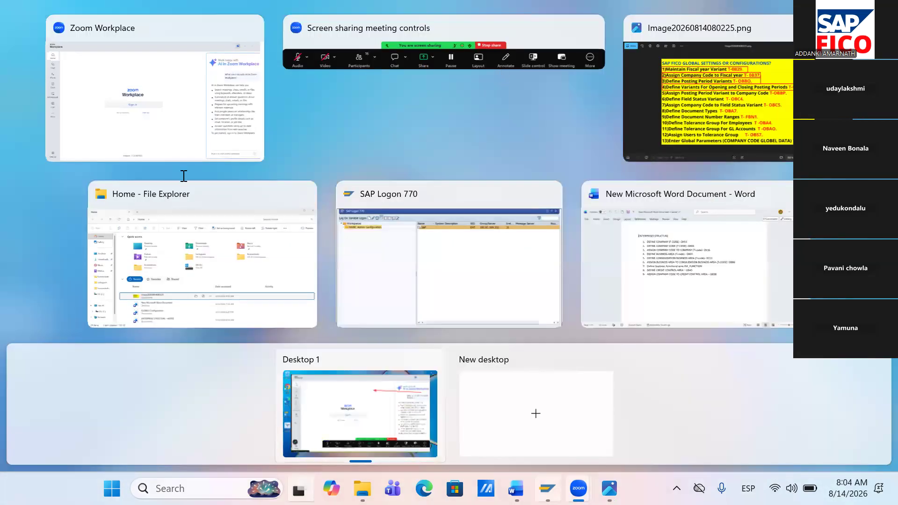
key("Return")
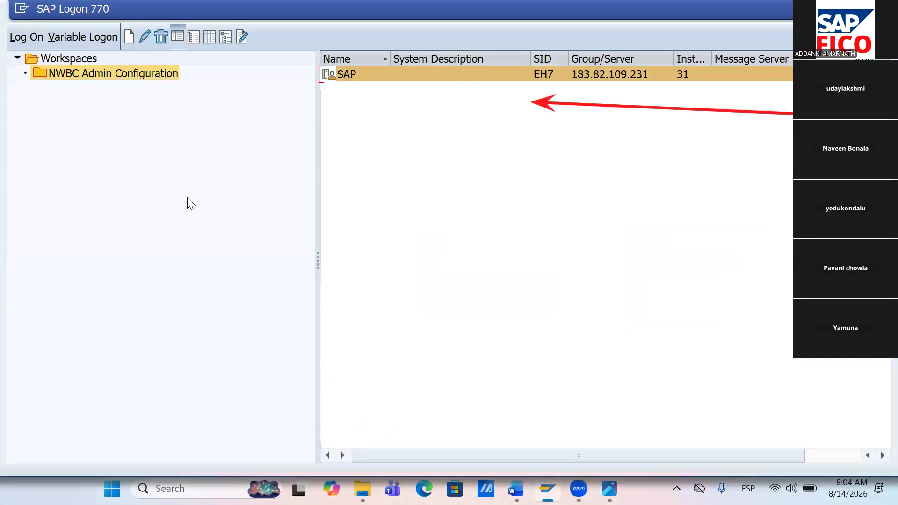
key("alt+Tab")
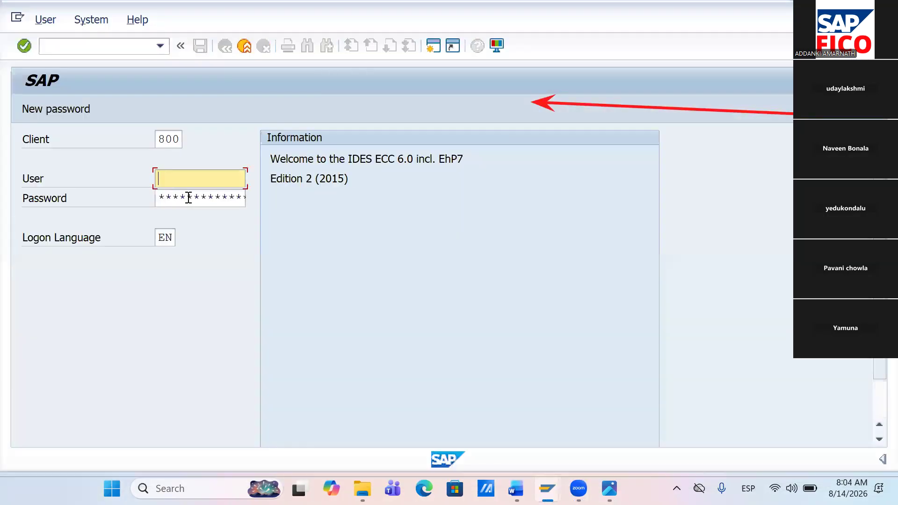
type("31")
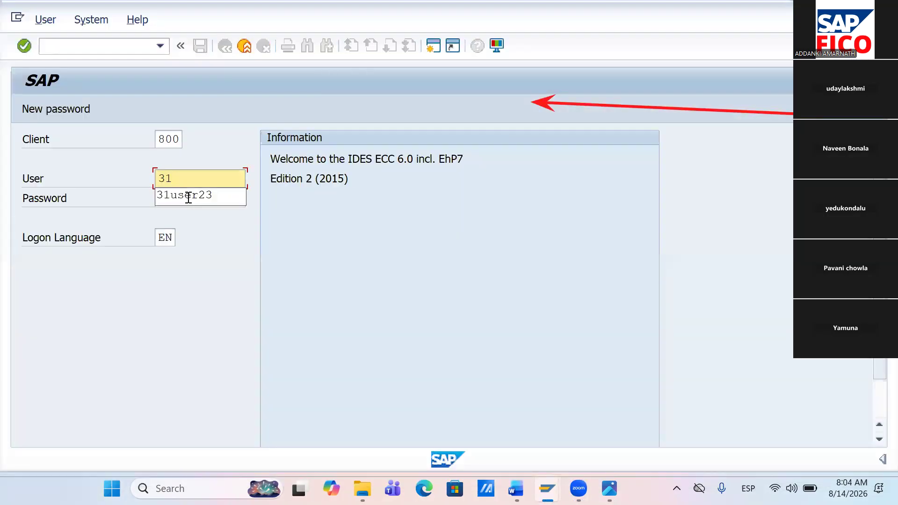
left_click(189, 197)
key("Tab")
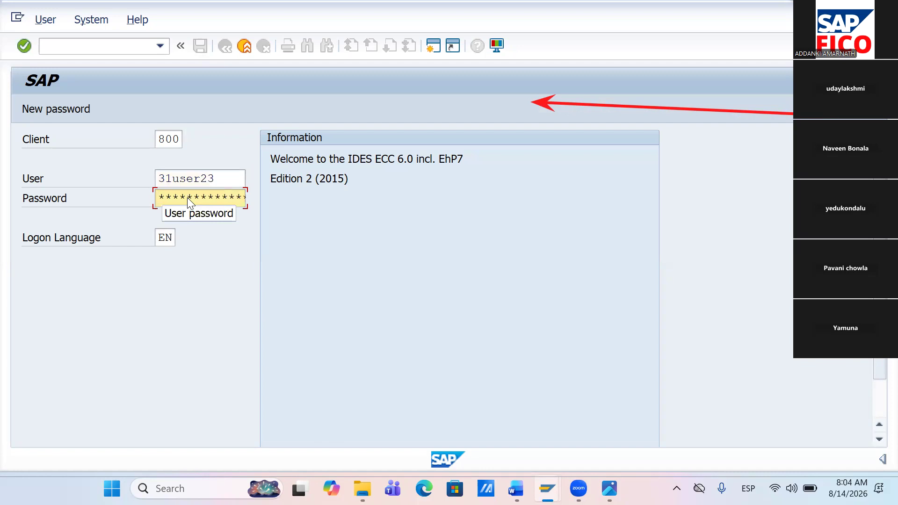
type("*")
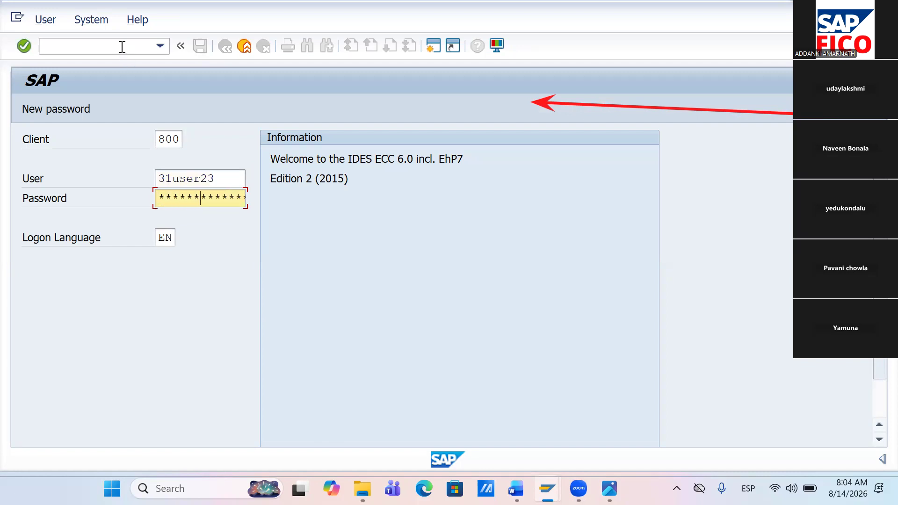
key("Return")
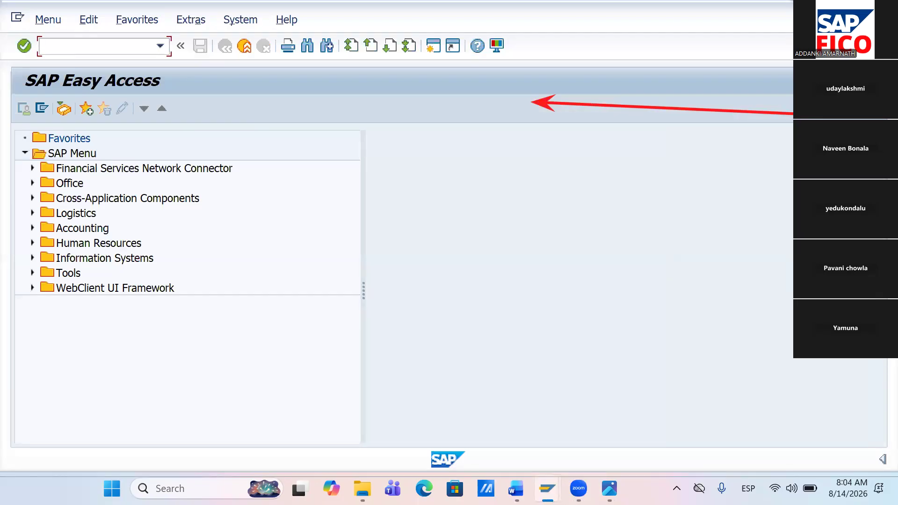
Switch the keyboard layout to English (US) and enter /nspro in the Easy Access command field
type("-nob29")
key("BackSpace")
key("BackSpace")
key("BackSpace")
key("BackSpace")
key("BackSpace")
key("BackSpace")
key("super+Tab")
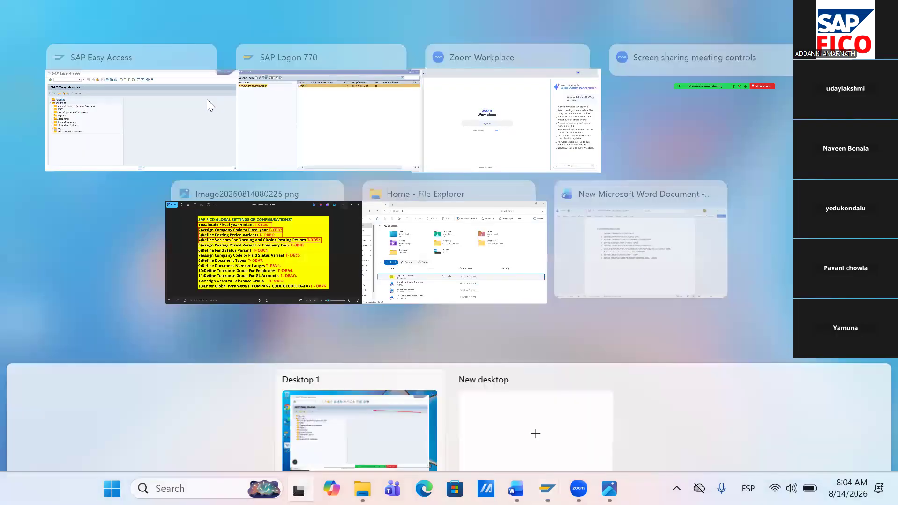
key("super+space")
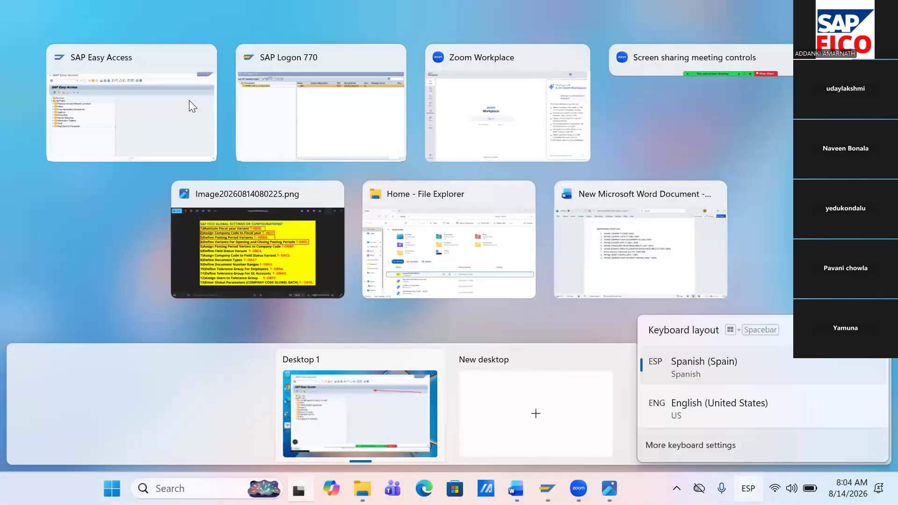
key("Left")
key("Up")
left_click(189, 100)
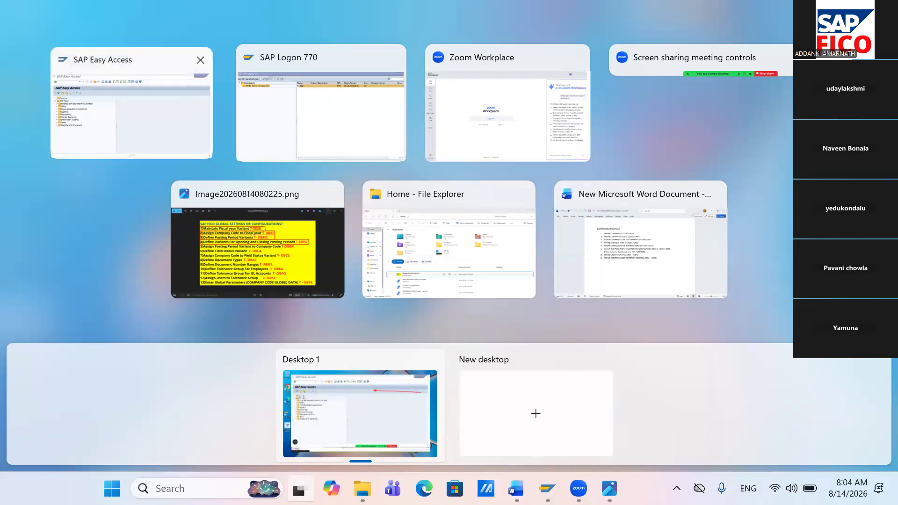
type("/")
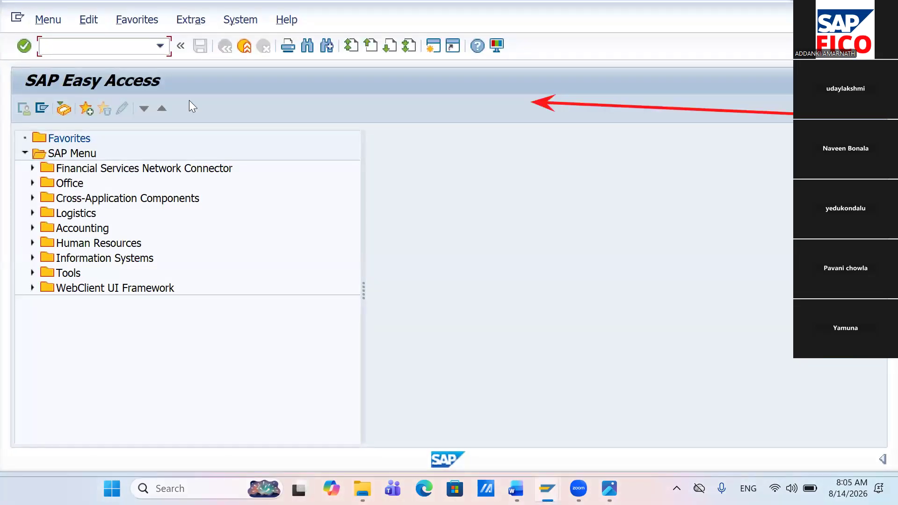
type("nspro")
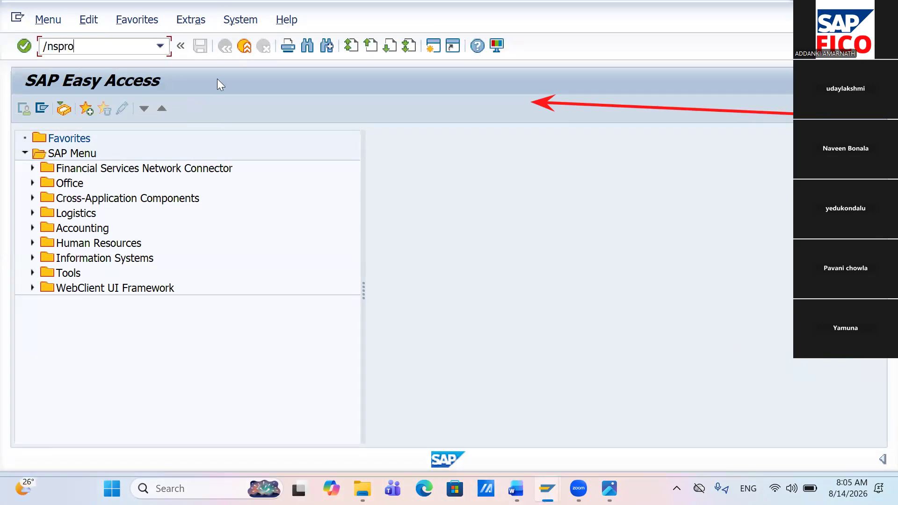
Run SPRO, open the Reference IMG, and expand Financial Accounting (New) > Ledgers > Fiscal Year and Posting Periods
key("Return")
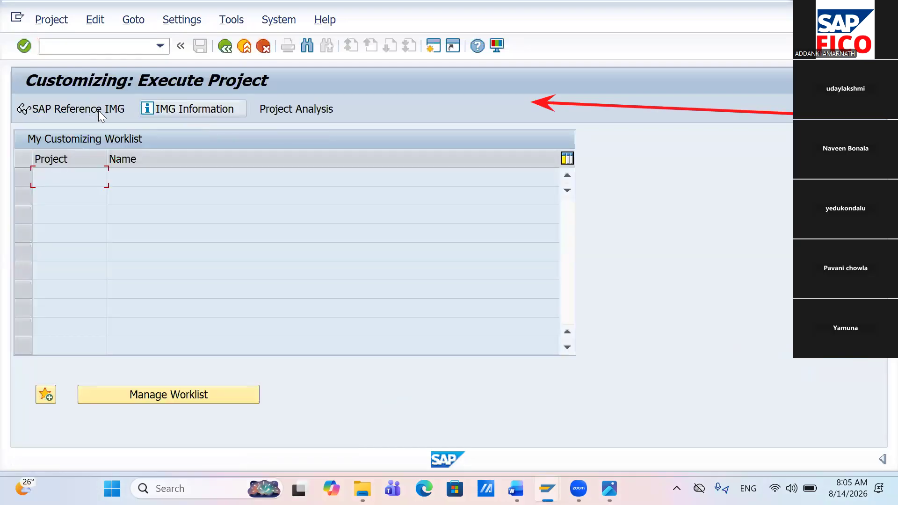
key("F5")
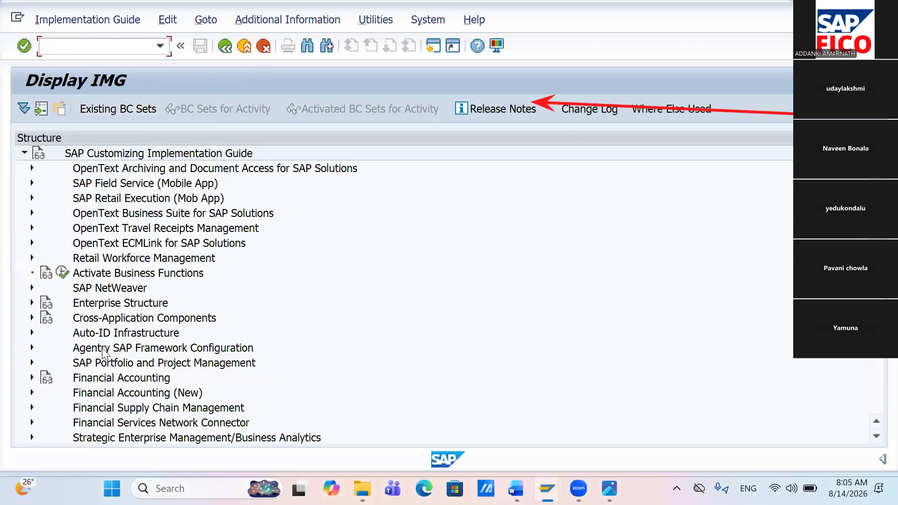
double_click(96, 378)
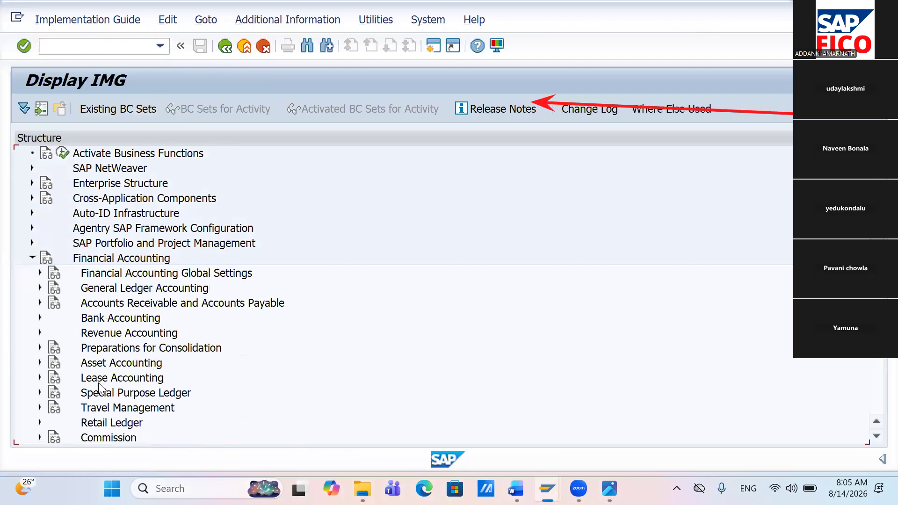
left_click(40, 273)
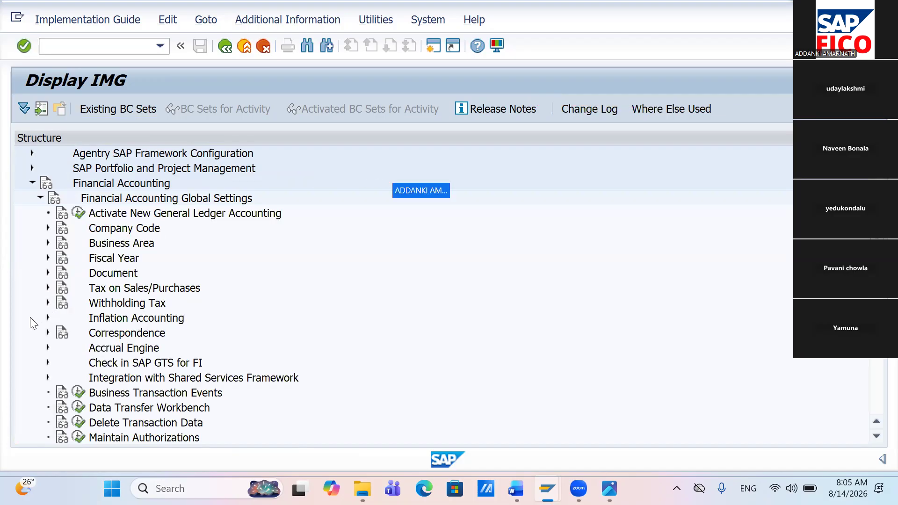
scroll(33, 323, "down", 7)
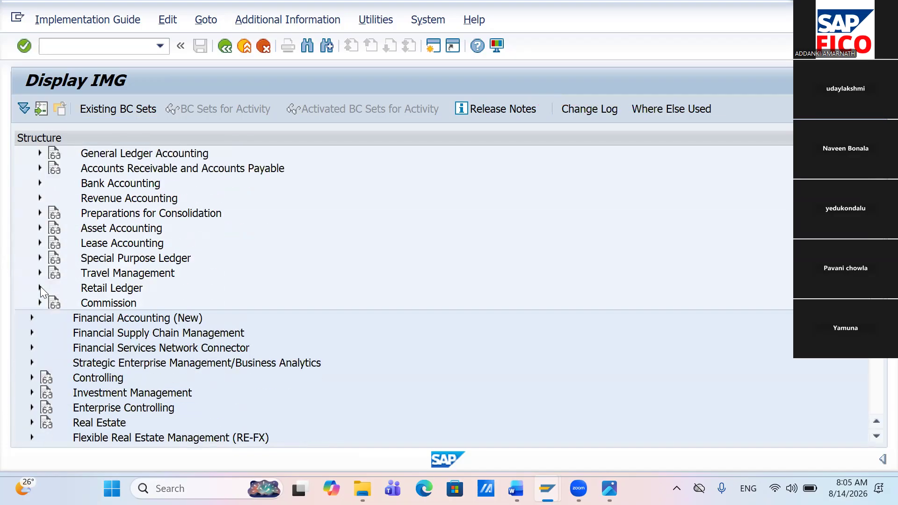
left_click(41, 287)
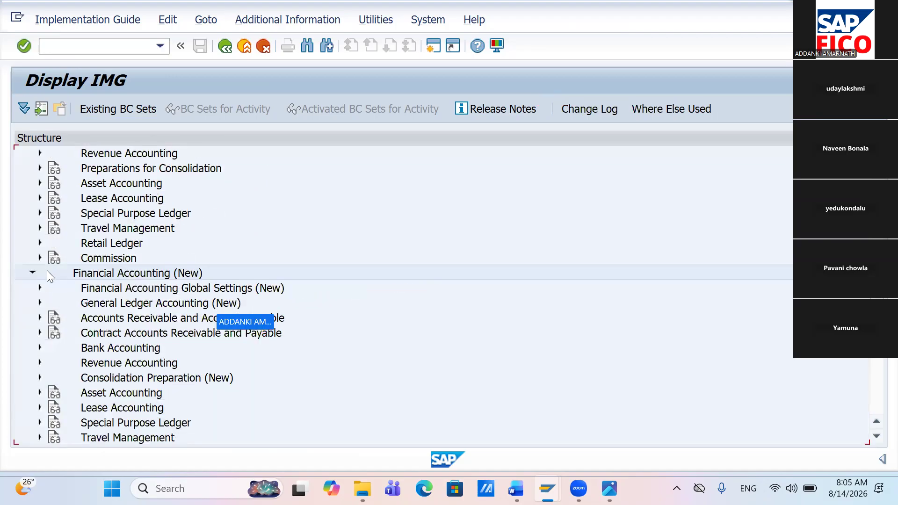
left_click(39, 288)
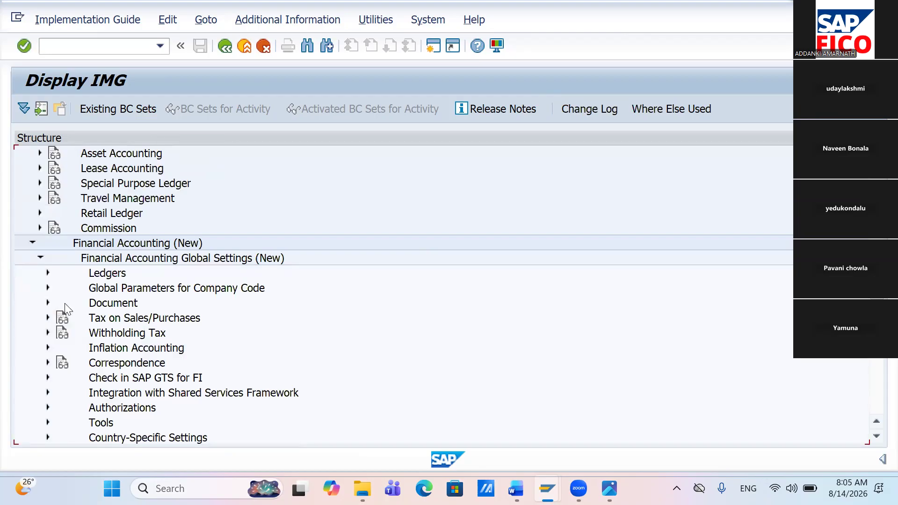
left_click(47, 272)
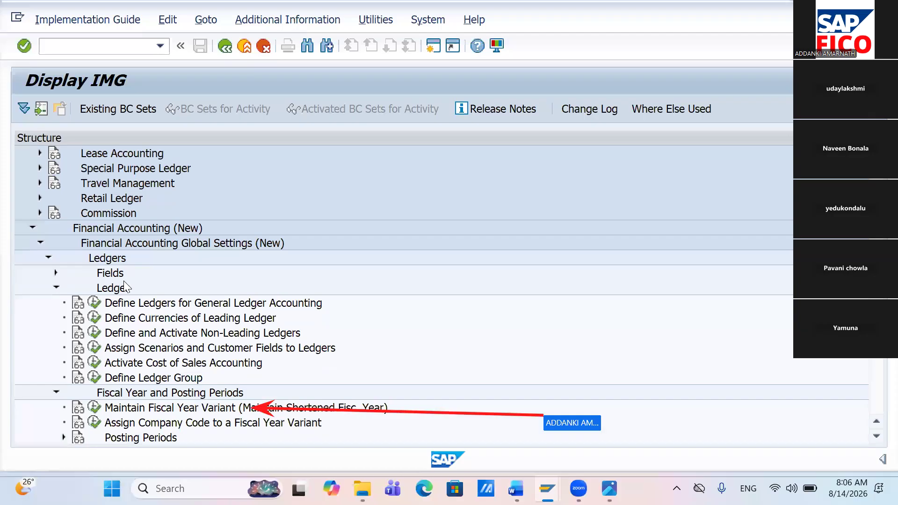
scroll(67, 258, "down", 5)
scroll(67, 259, "up", 2)
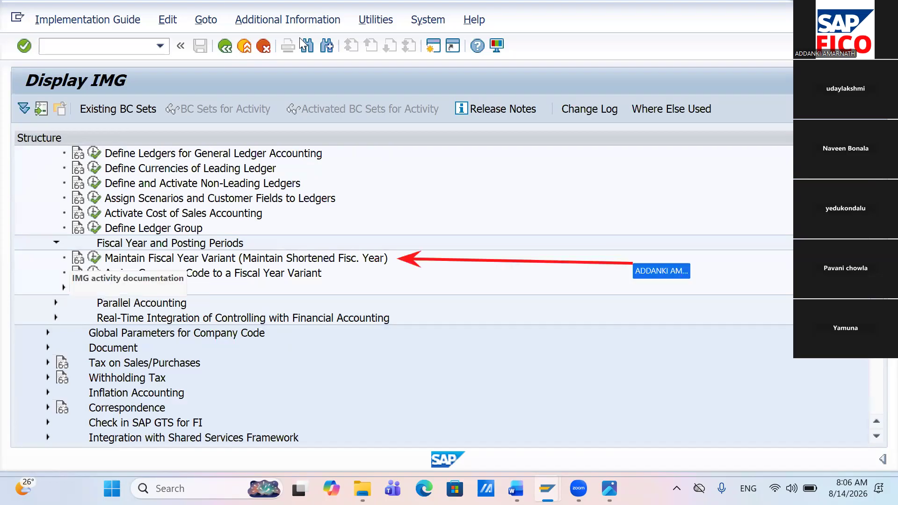
Show IMG activity keys beside the tree entries via Additional Information > Display Key
key("alt+a")
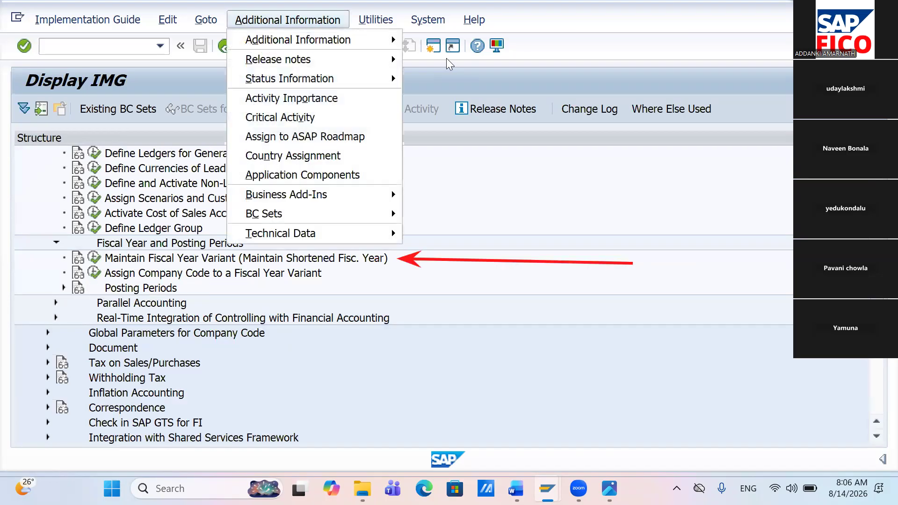
key("Down")
key("Right")
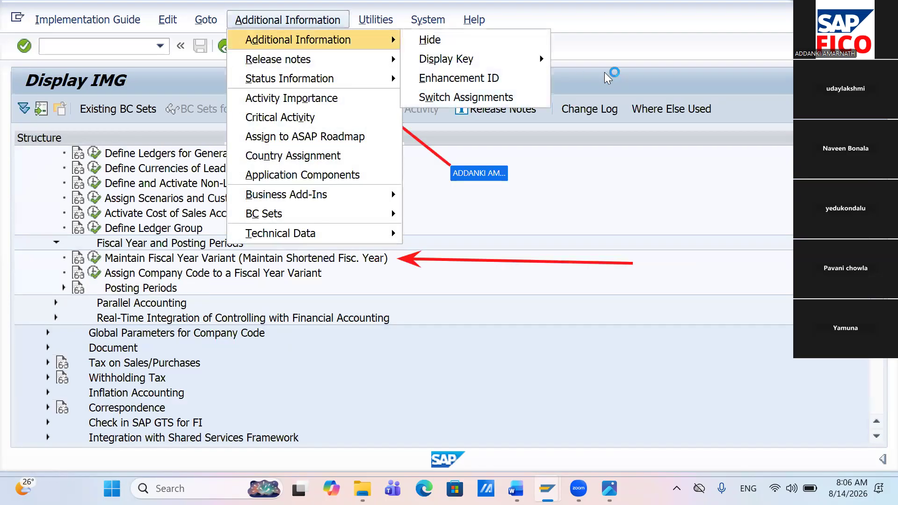
mouse_move(540, 55)
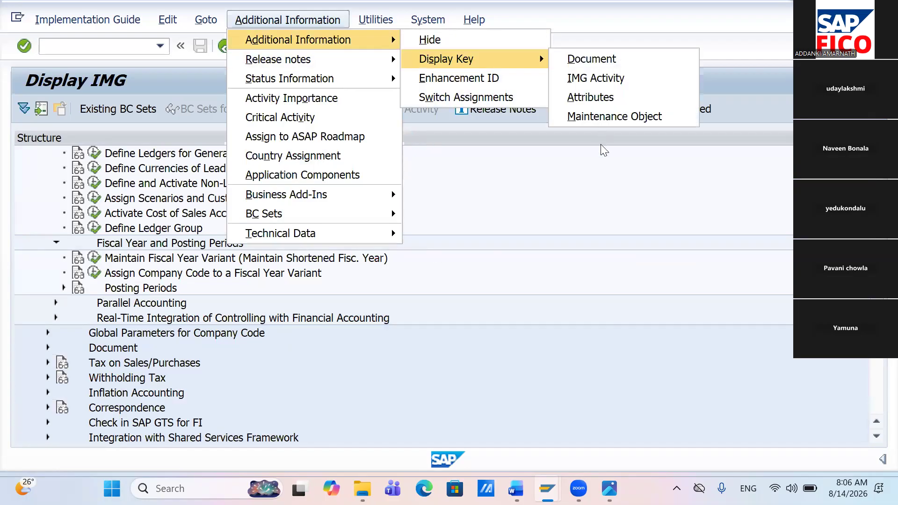
key("Down")
key("Return")
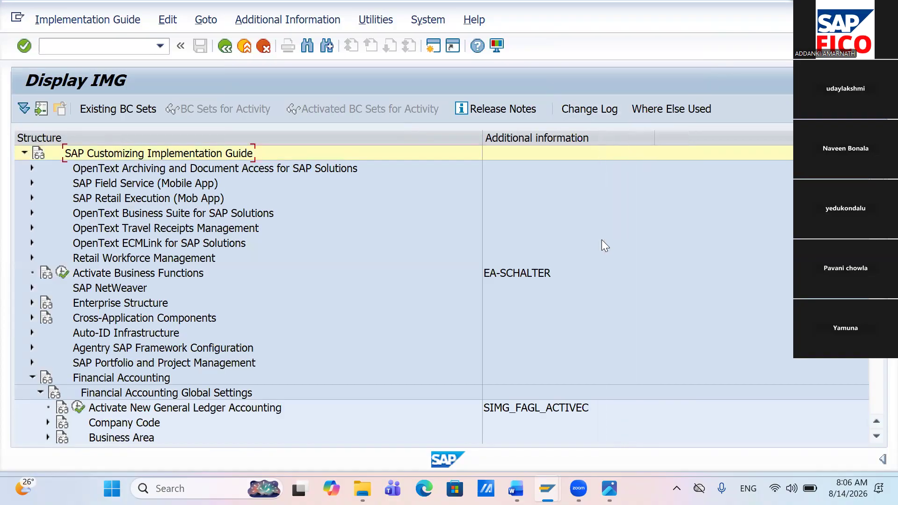
Scroll back to Fiscal Year and Posting Periods and select Maintain Fiscal Year Variant
scroll(601, 239, "down", 7)
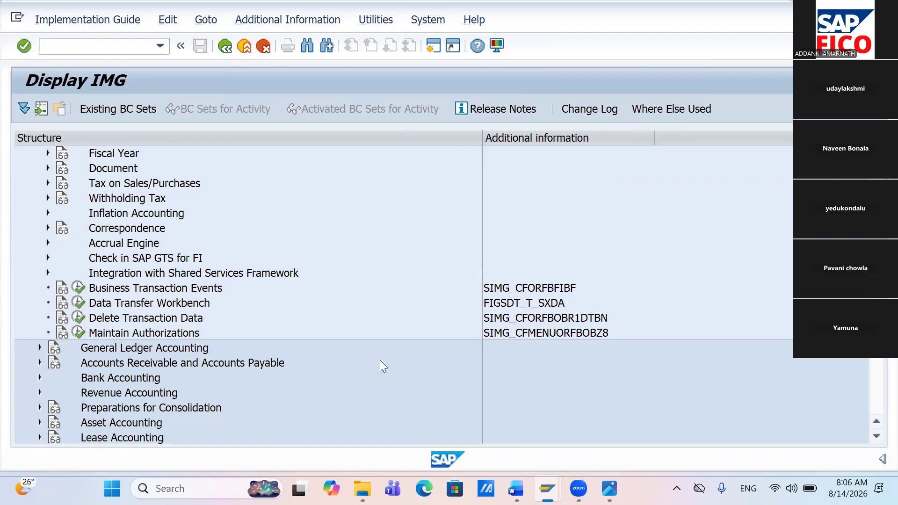
scroll(349, 358, "down", 9)
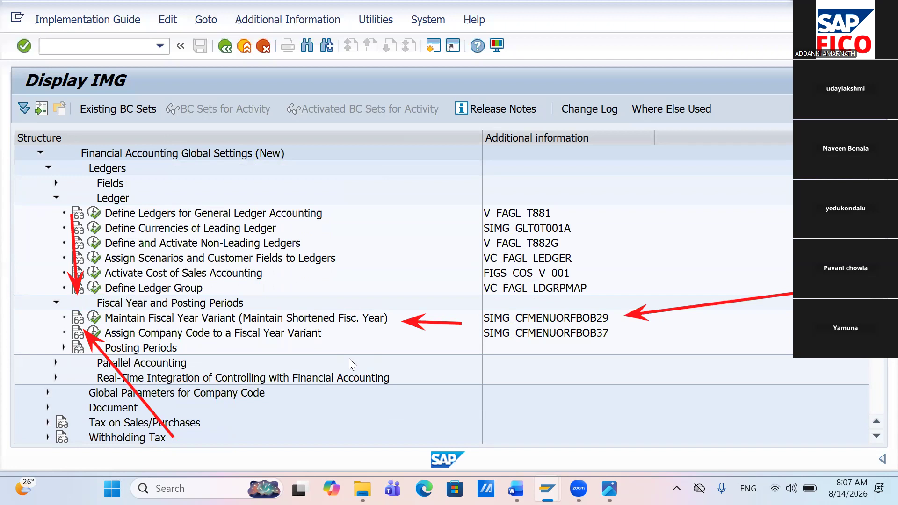
left_click(95, 320)
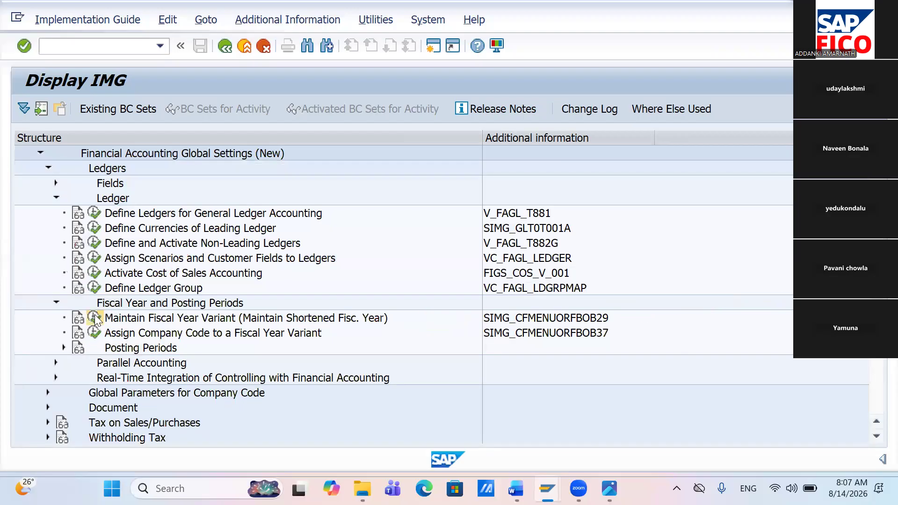
Execute Maintain Fiscal Year Variant and choose to display the locked data read-only
left_click(94, 319)
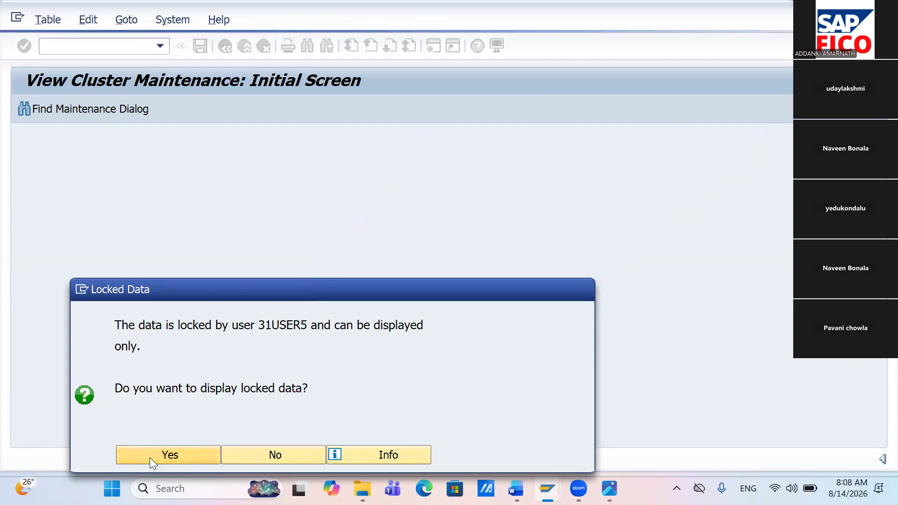
left_click(150, 457)
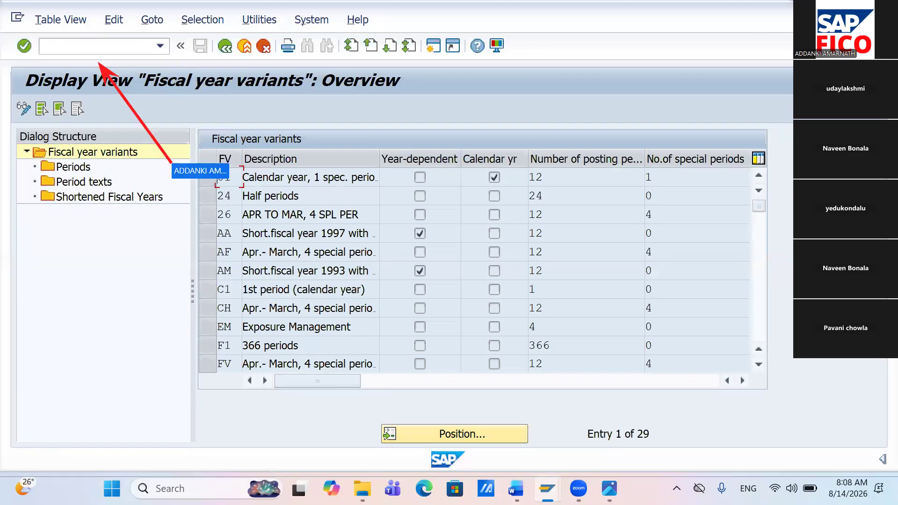
Run /NSM12 to check the current lock entries
left_click(101, 46)
type("/N")
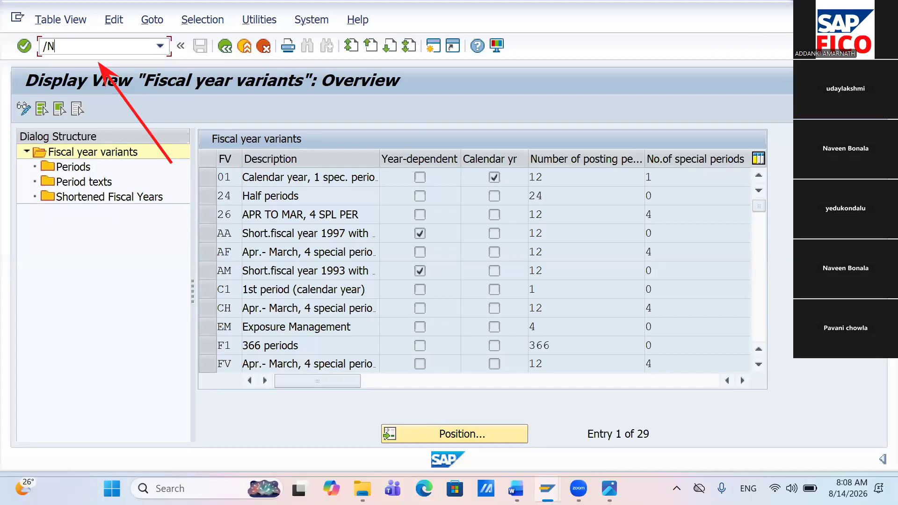
type("SM12")
key("Return")
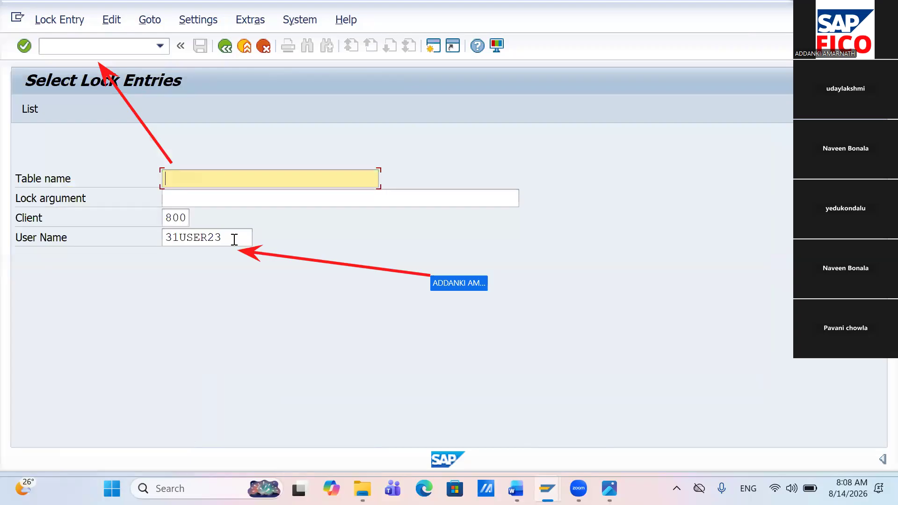
Clear the User Name filter and list all lock entries for client 800
left_click(234, 239)
key("BackSpace")
key("BackSpace")
key("BackSpace")
key("BackSpace")
key("BackSpace")
key("BackSpace")
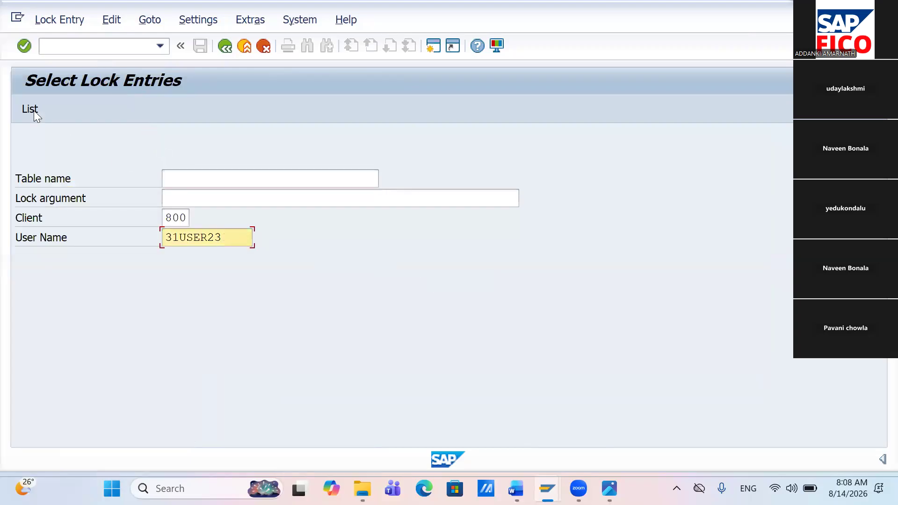
key("BackSpace")
key("BackSpace")
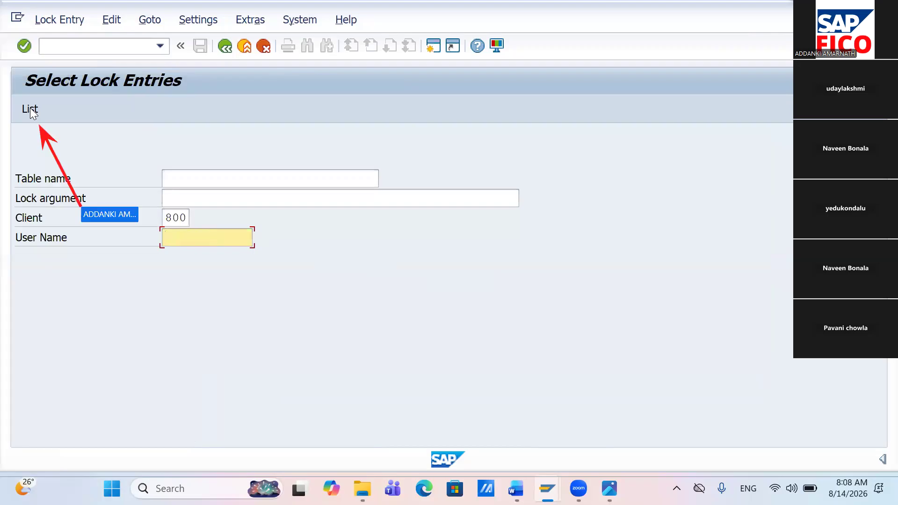
left_click(30, 109)
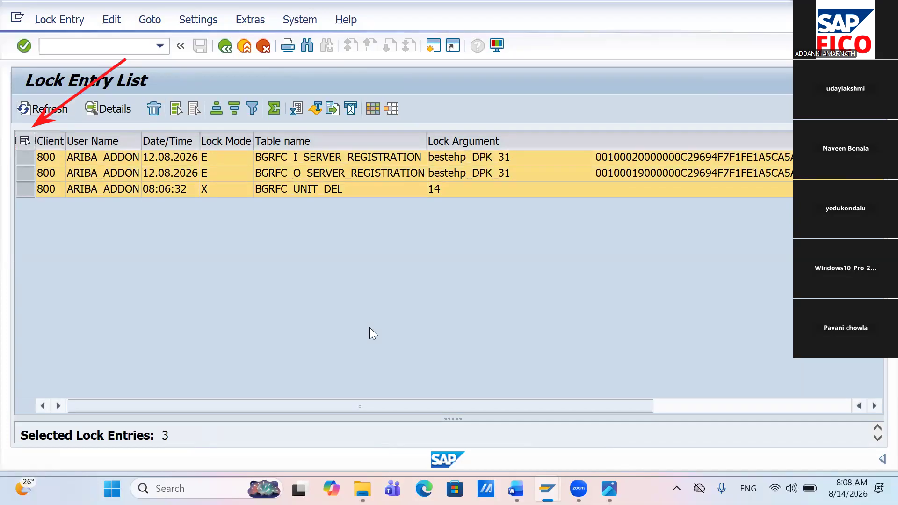
Select and delete all three lock entries, confirming the deletion and closing the help window
double_click(474, 397)
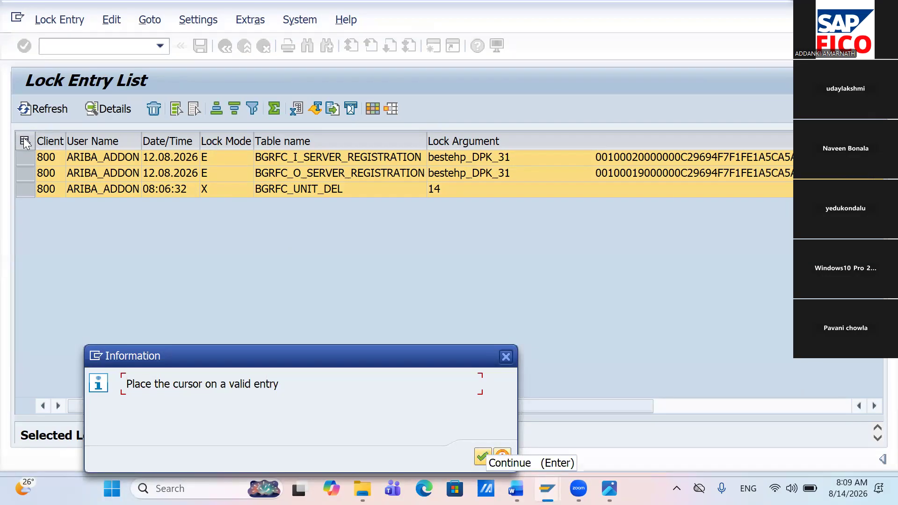
key("Return")
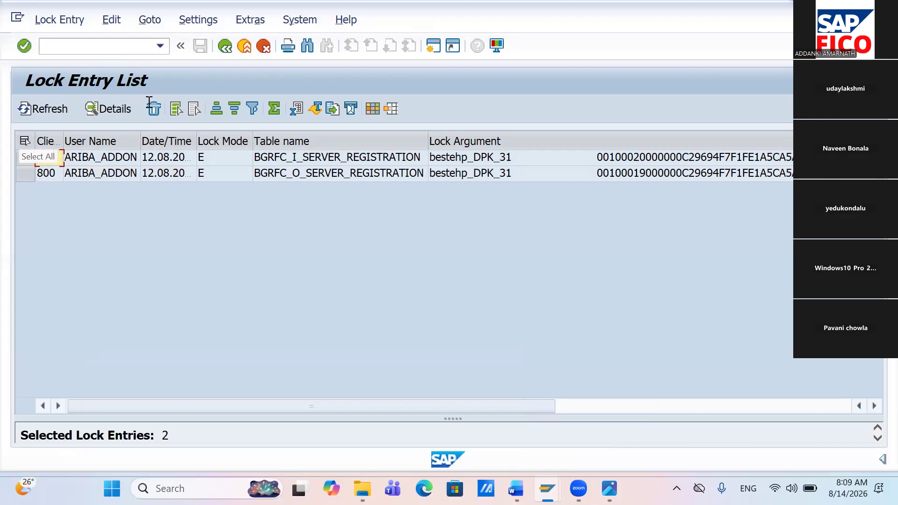
left_click(25, 141)
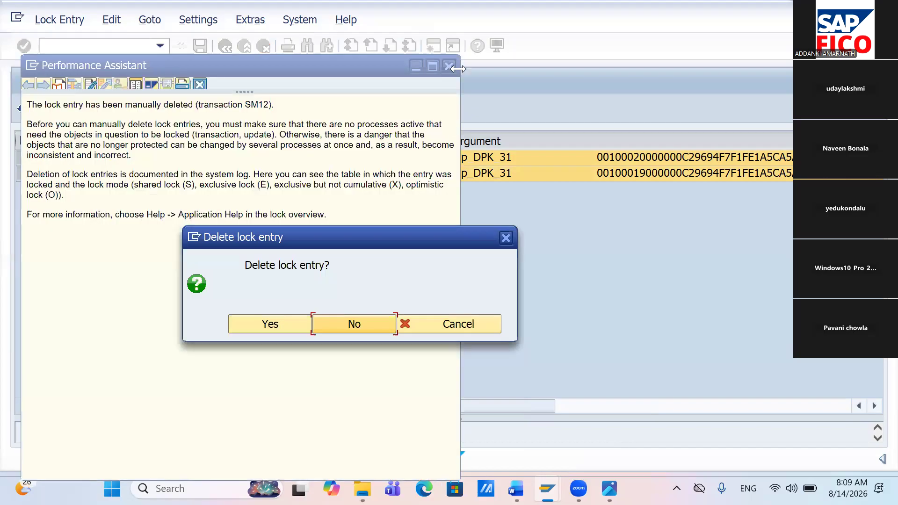
key("Left")
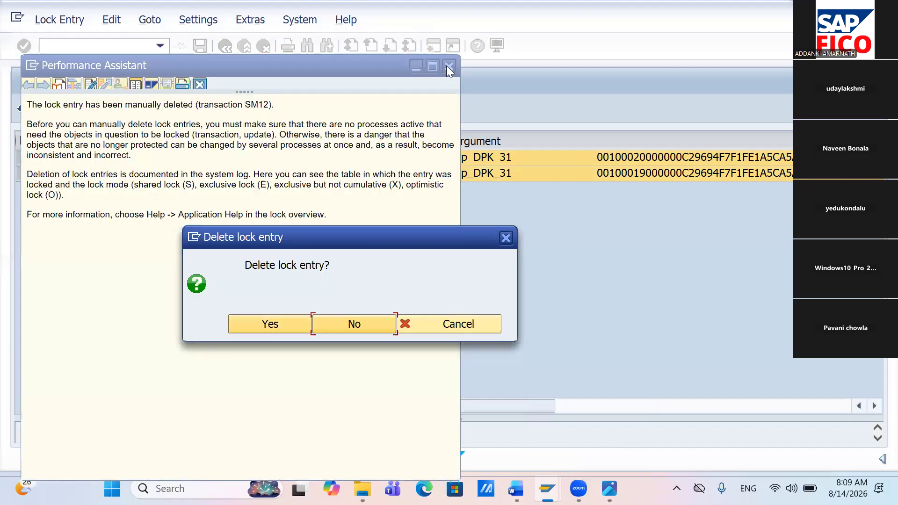
key("Return")
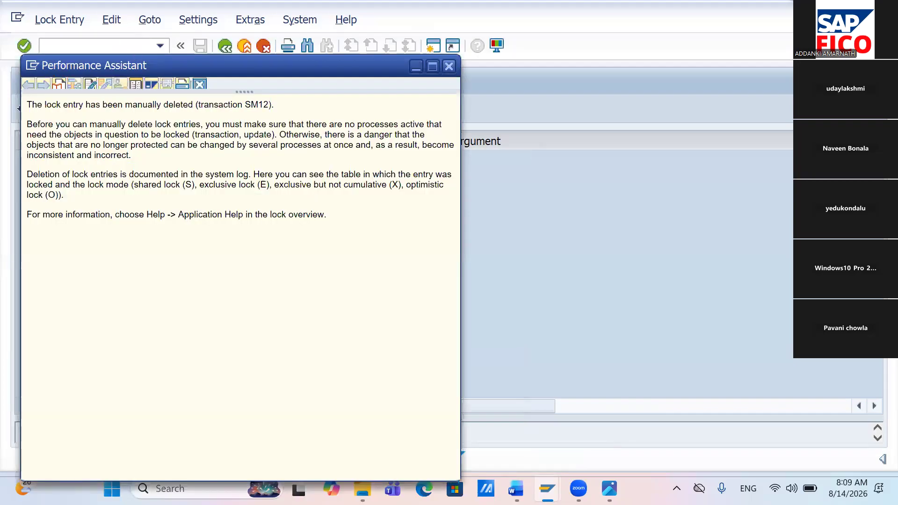
key("Escape")
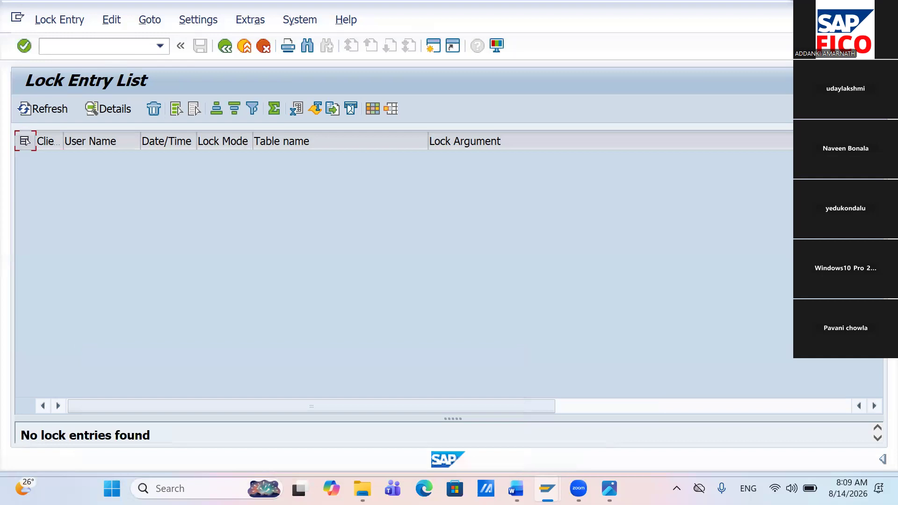
left_click(93, 46)
Run /NSPRO and open the SAP Reference IMG
type("/NSPRO")
key("Return")
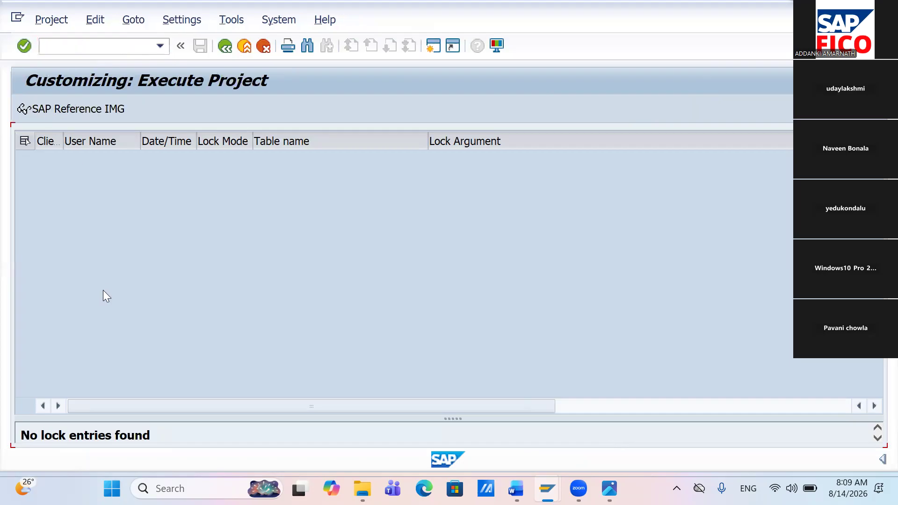
key("F5")
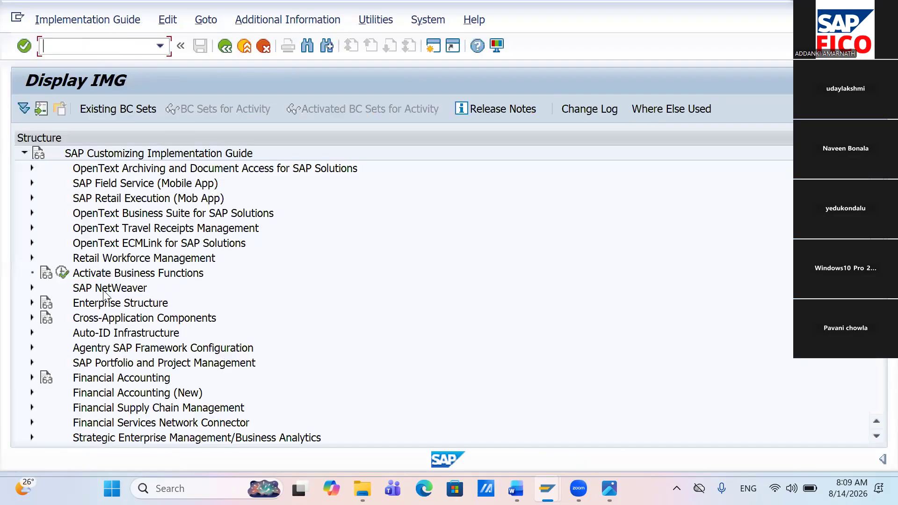
scroll(104, 295, "down", 8)
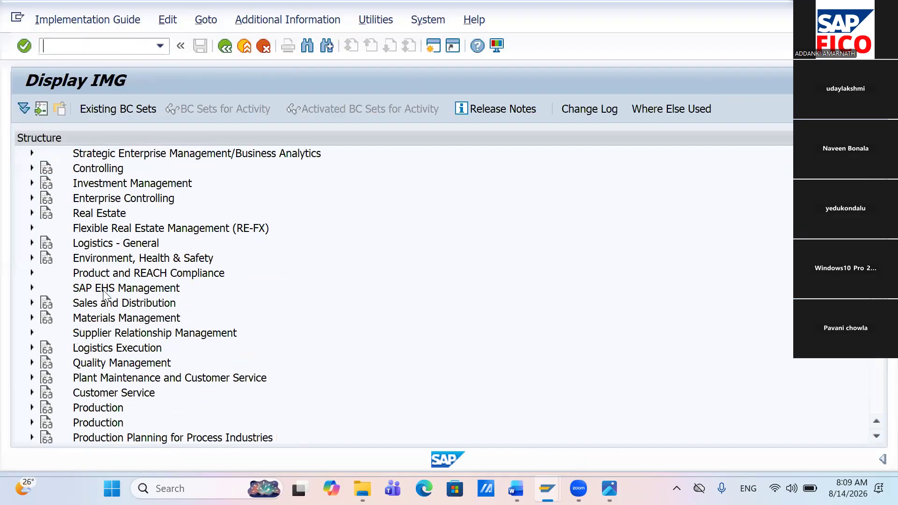
scroll(104, 294, "down", 5)
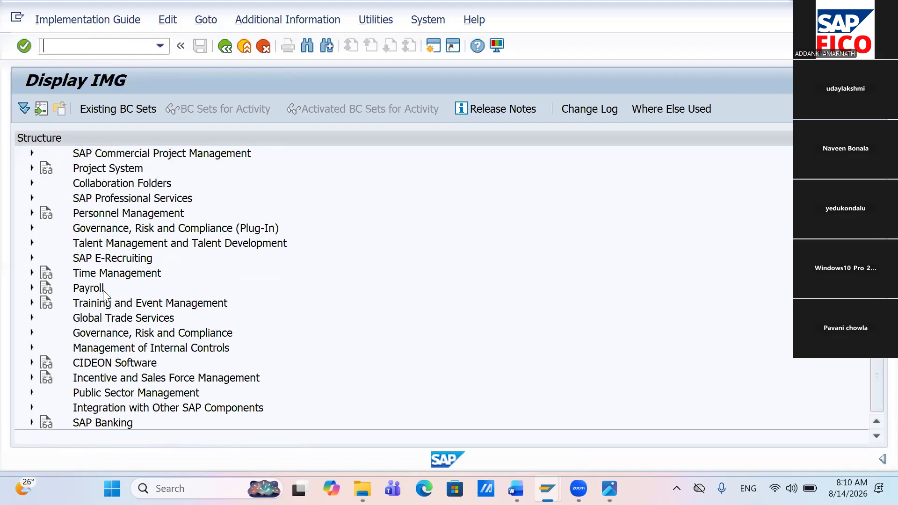
scroll(31, 293, "up", 7)
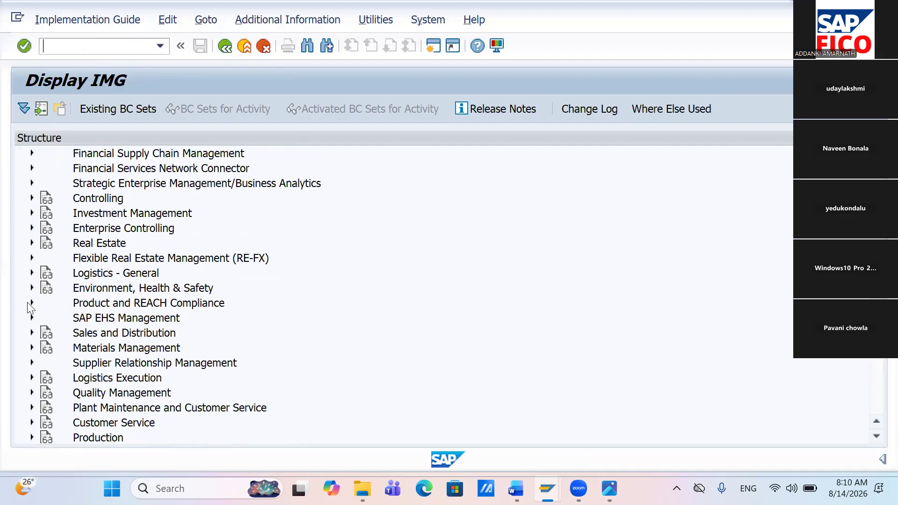
scroll(33, 307, "up", 4)
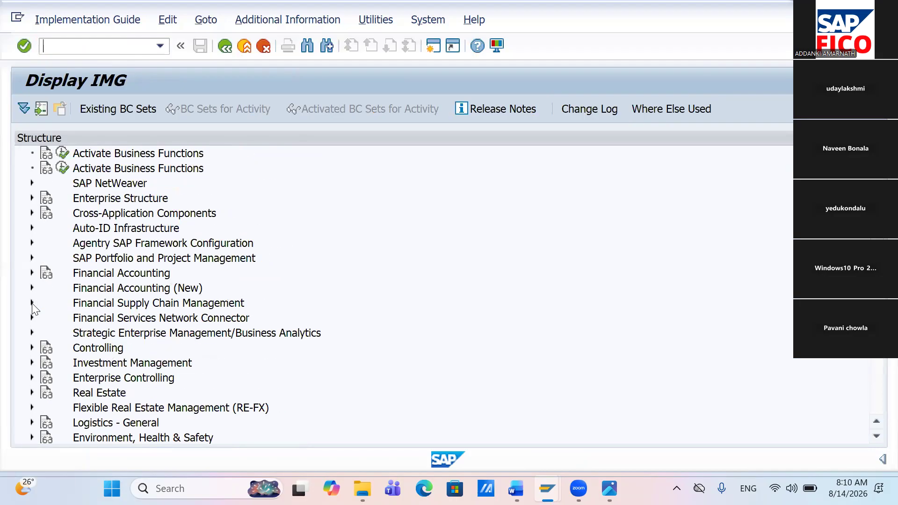
Expand Financial Accounting (New) to Fiscal Year and Posting Periods and run Maintain Fiscal Year Variant
left_click(38, 288)
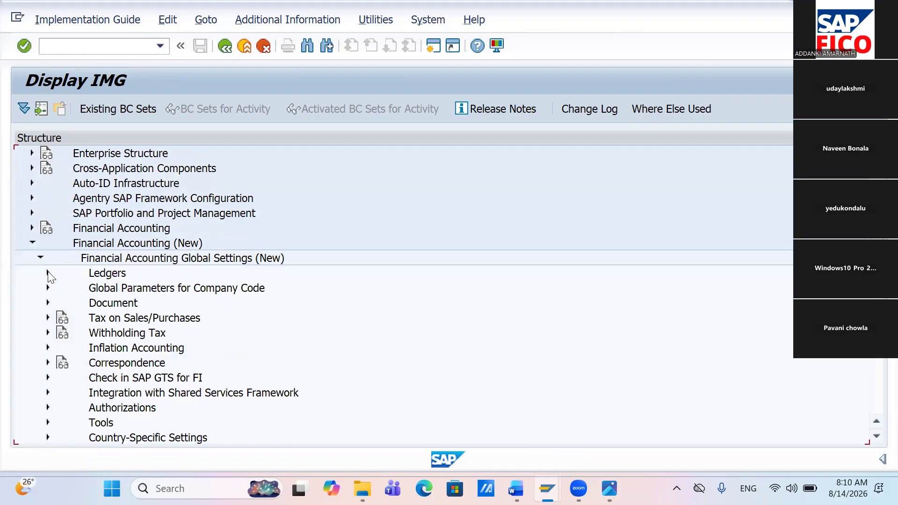
left_click(48, 274)
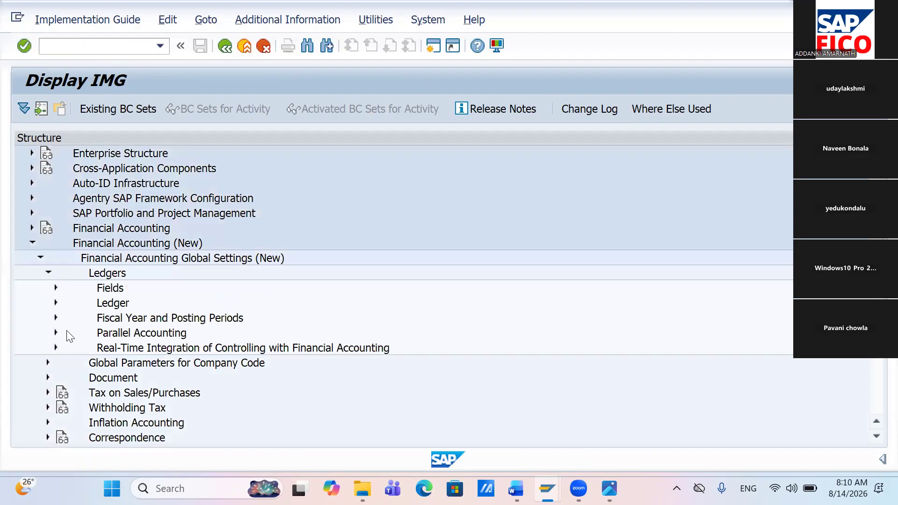
left_click(56, 317)
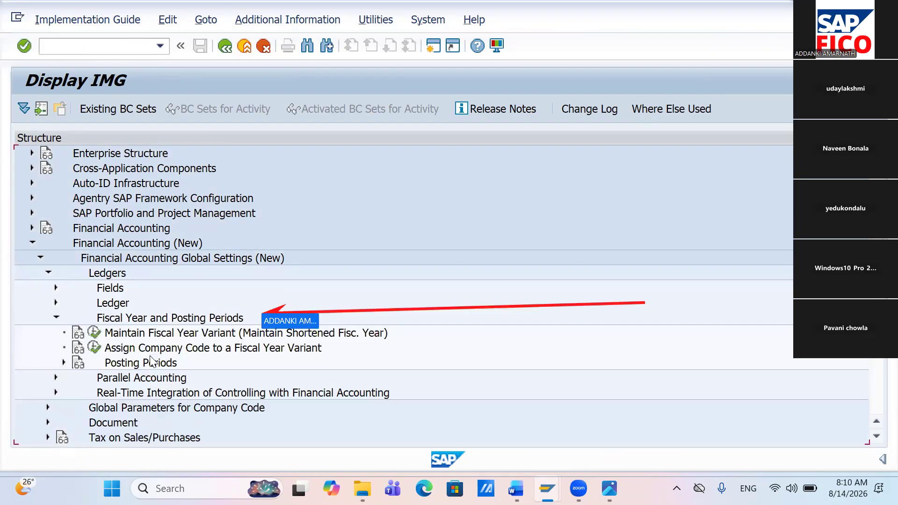
left_click(93, 333)
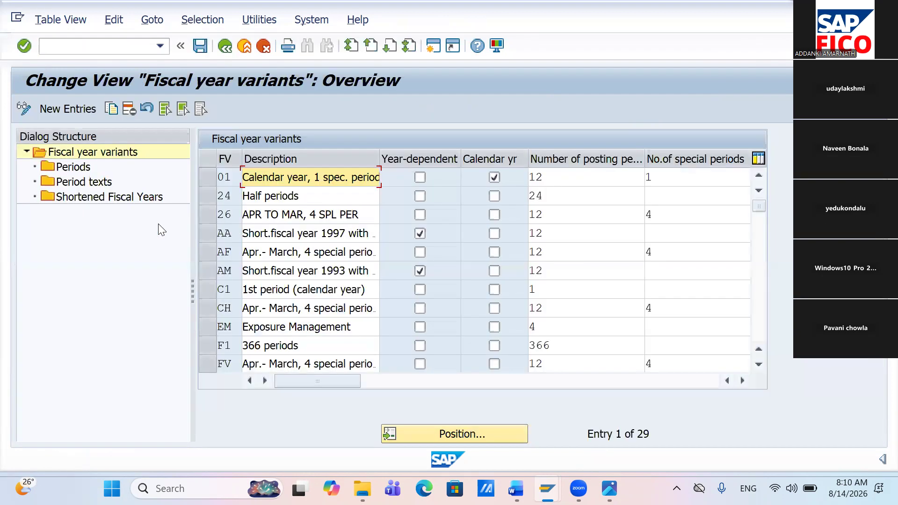
left_click(489, 432)
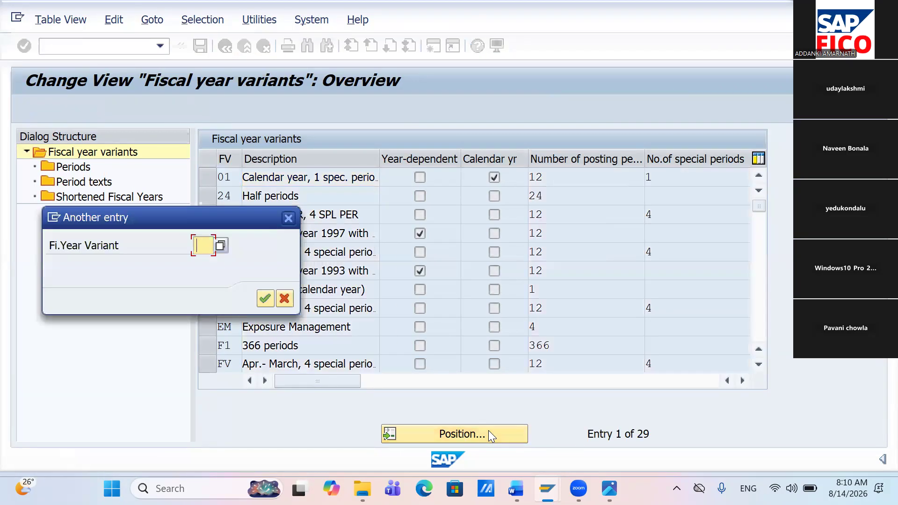
Enter V3 as the fiscal year variant to search for
type("V3")
Confirm the search so the variants list starts at V3 (Apr.- March)
left_click(264, 300)
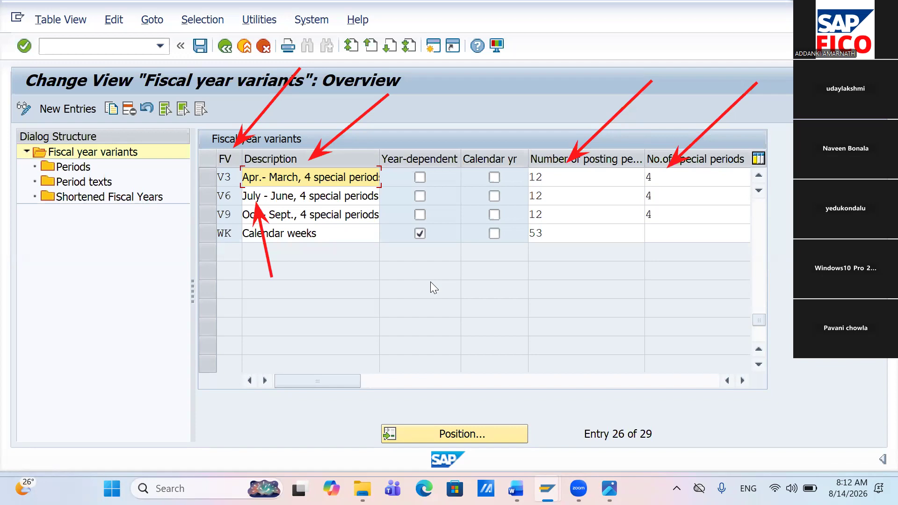
Copy variant V3 as new key BV, including all its dependent entries
left_click(210, 179)
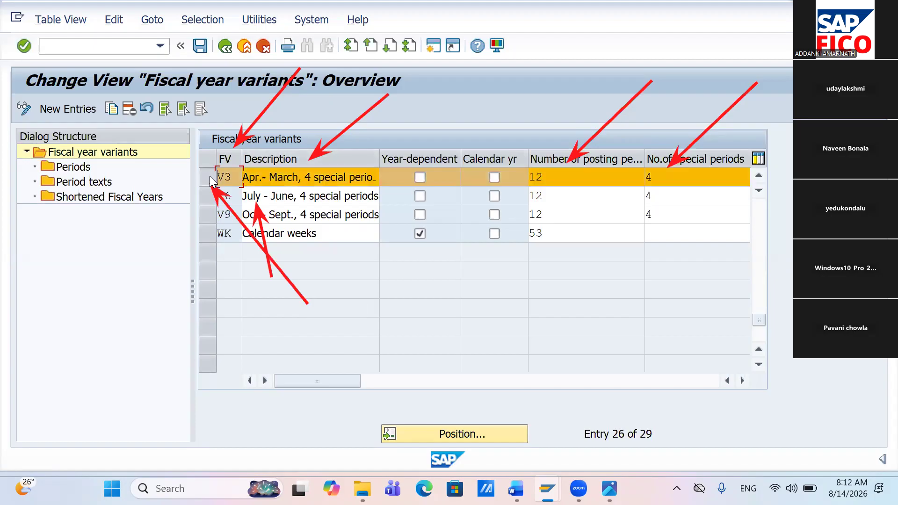
left_click(111, 110)
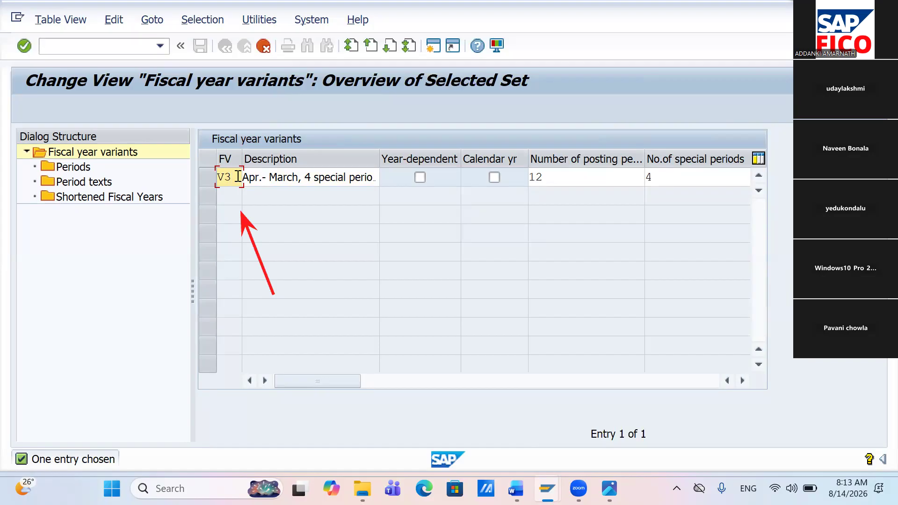
key("BackSpace")
key("BackSpace")
type("BB")
key("BackSpace")
type("V")
key("Return")
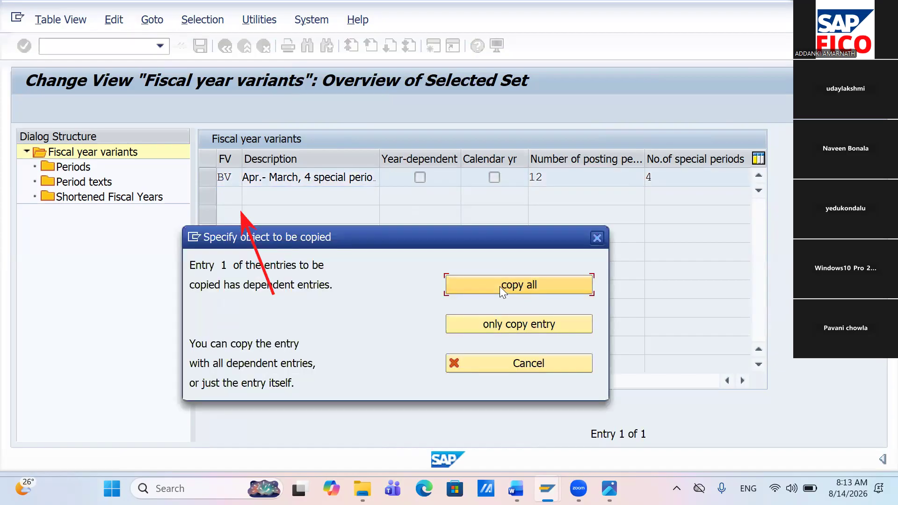
left_click(500, 287)
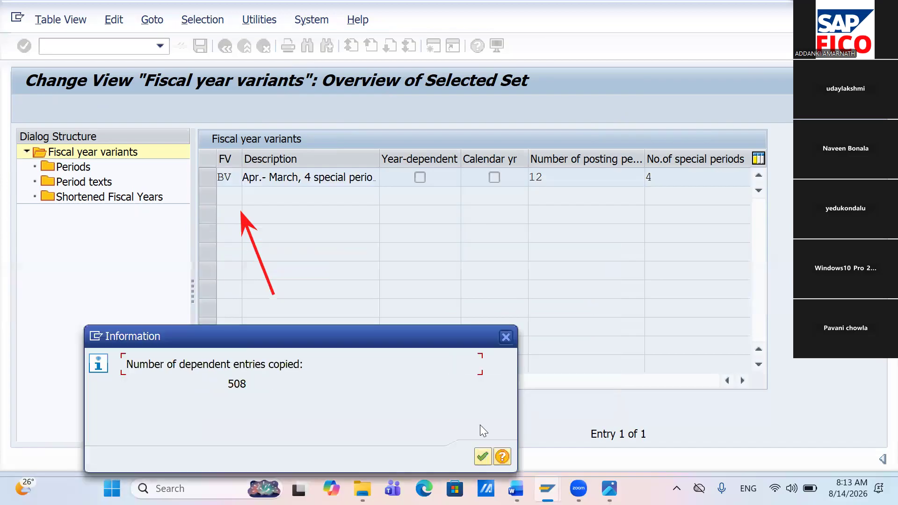
Acknowledge the 508 copied dependent entries message and return to the variants overview
left_click(486, 456)
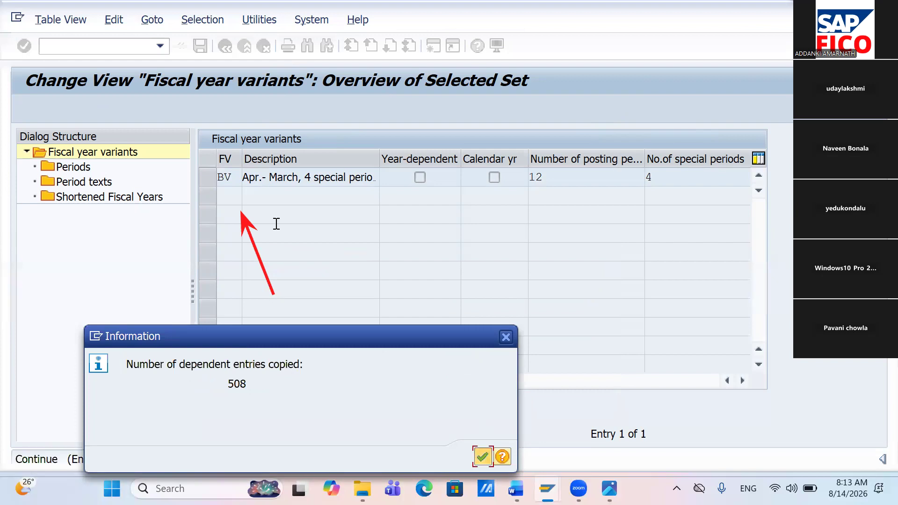
key("Return")
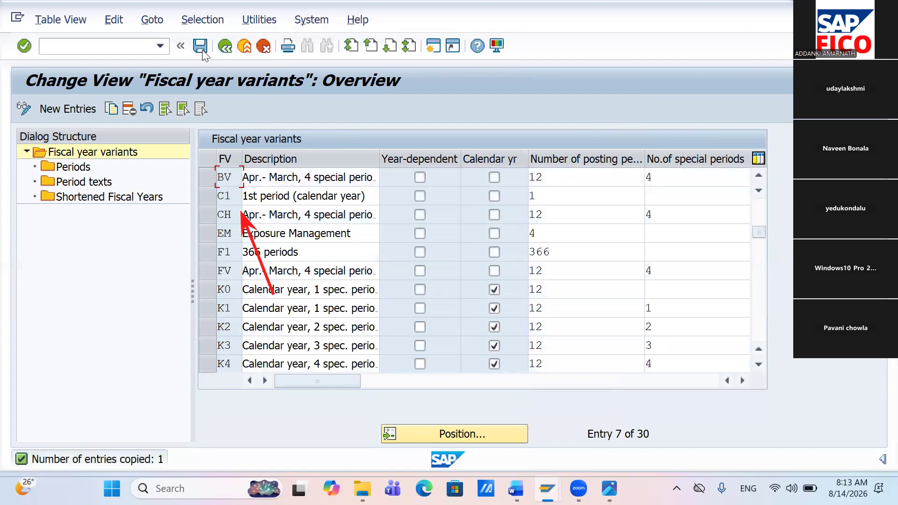
Save variant BV under the proposed customizing request
key("ctrl+s")
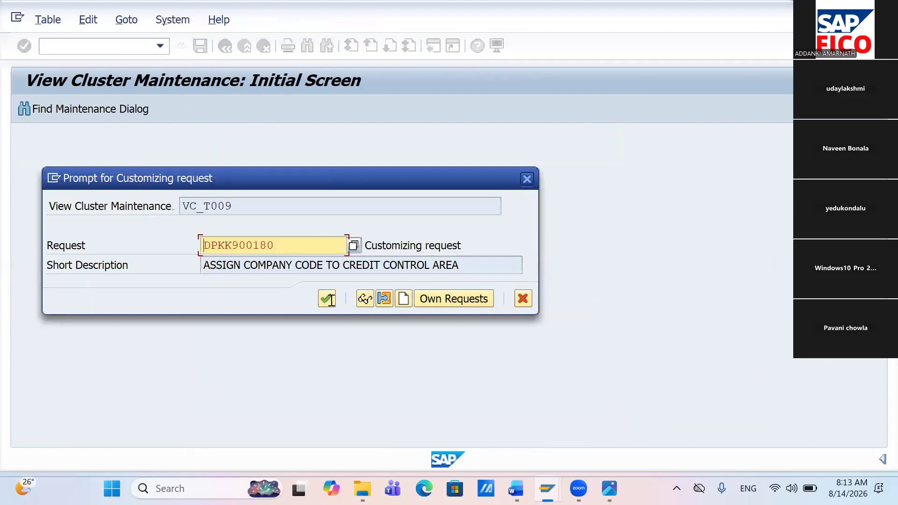
left_click(328, 298)
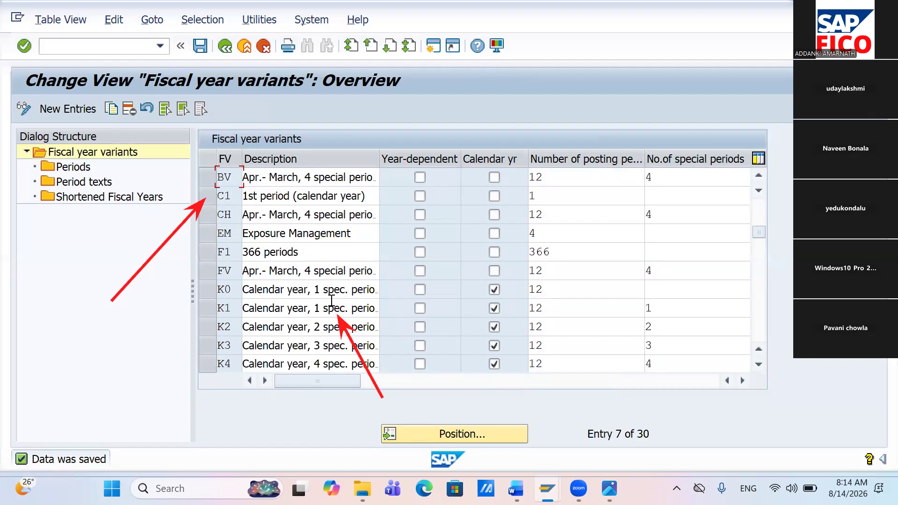
Mark the BV row at the top of the fiscal year variants list
left_click(208, 180)
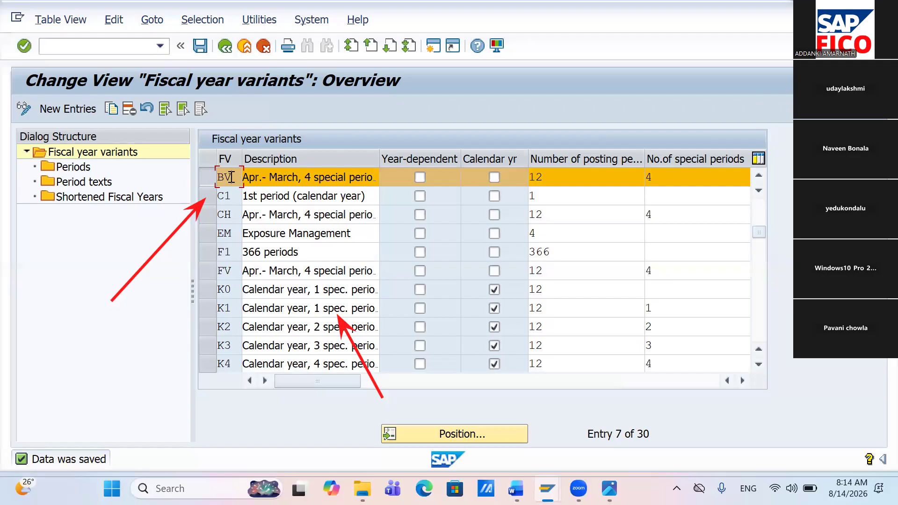
left_click(206, 182)
left_click(206, 180)
left_click(52, 167)
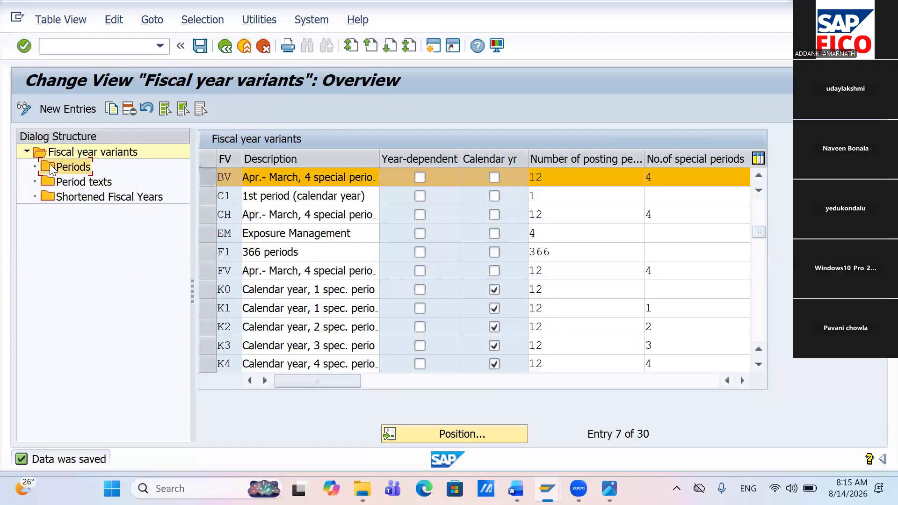
double_click(49, 167)
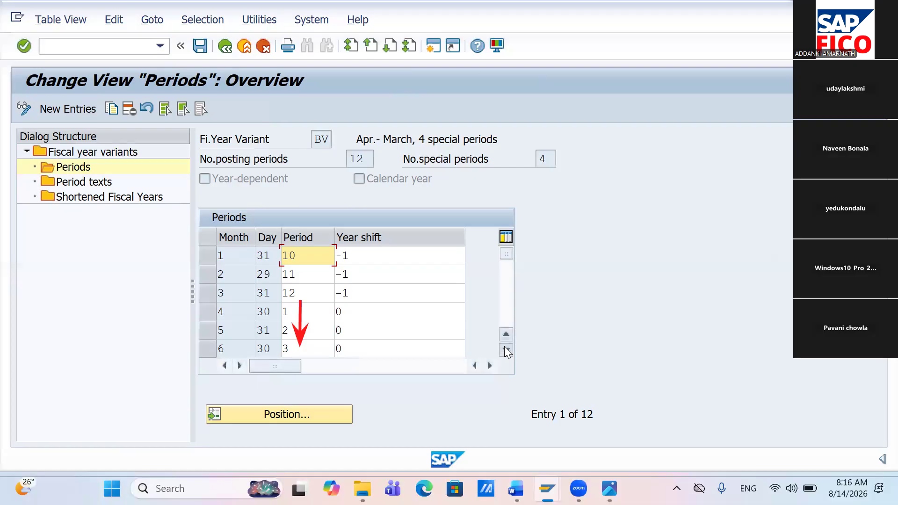
scroll(506, 335, "down", 2)
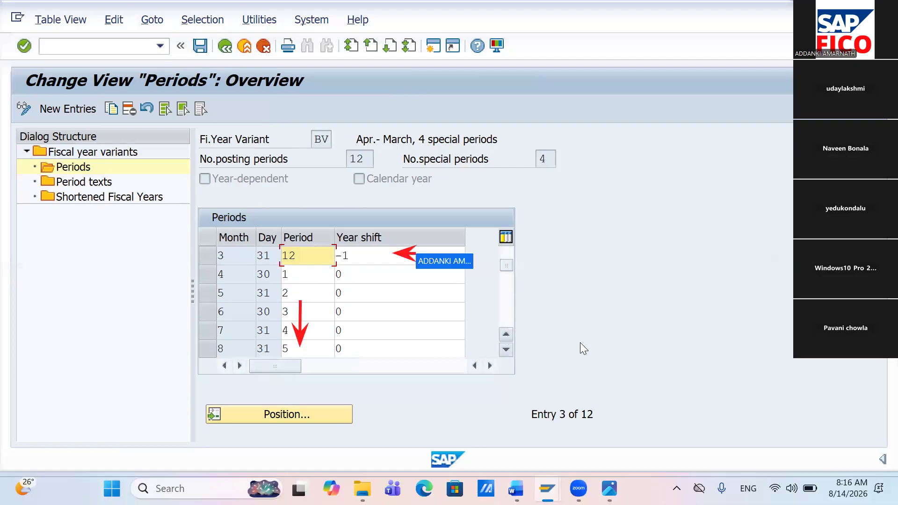
scroll(580, 343, "up", 2)
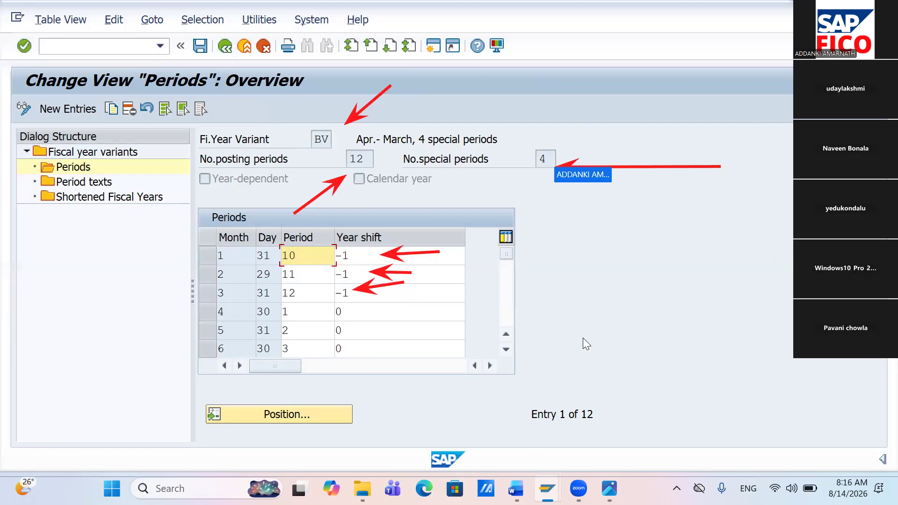
double_click(64, 183)
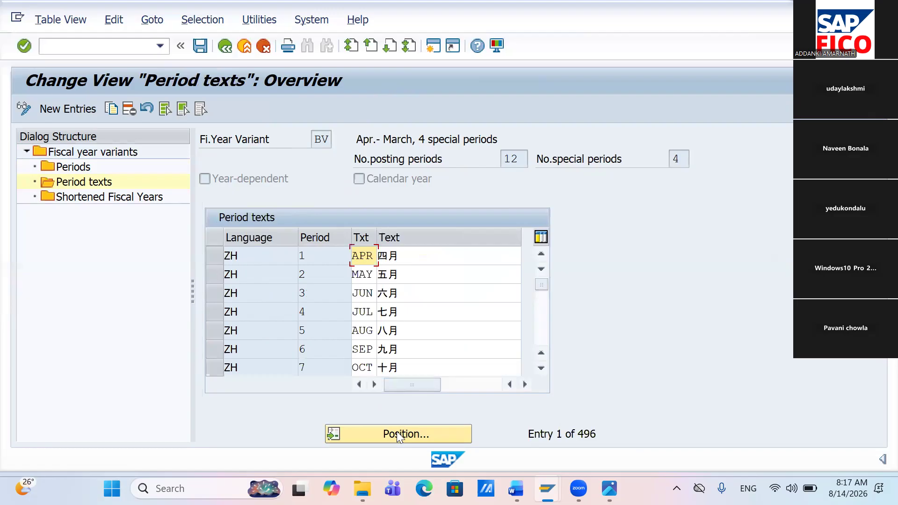
Jump the BV period texts list to the English (EN) entries
left_click(397, 433)
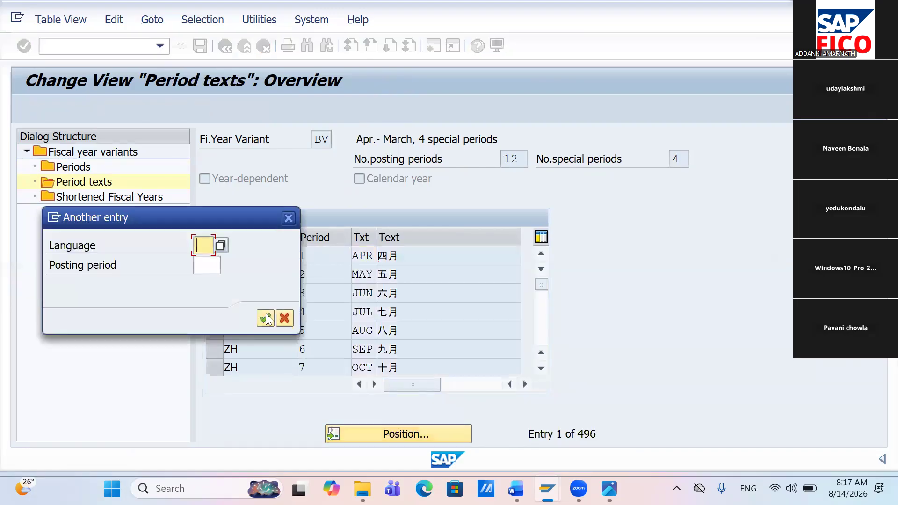
type("EN")
left_click(267, 314)
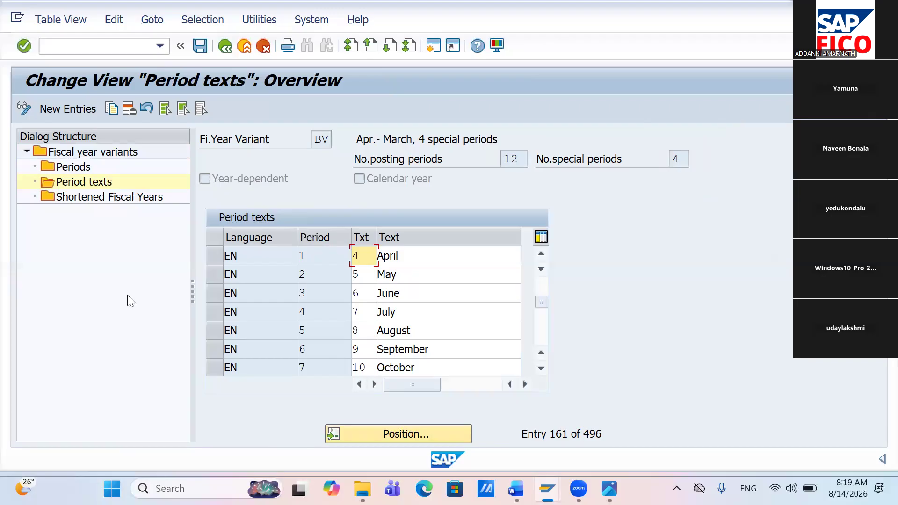
Save the period text settings and back out of fiscal year variant maintenance
key("ctrl+s")
key("ctrl+s")
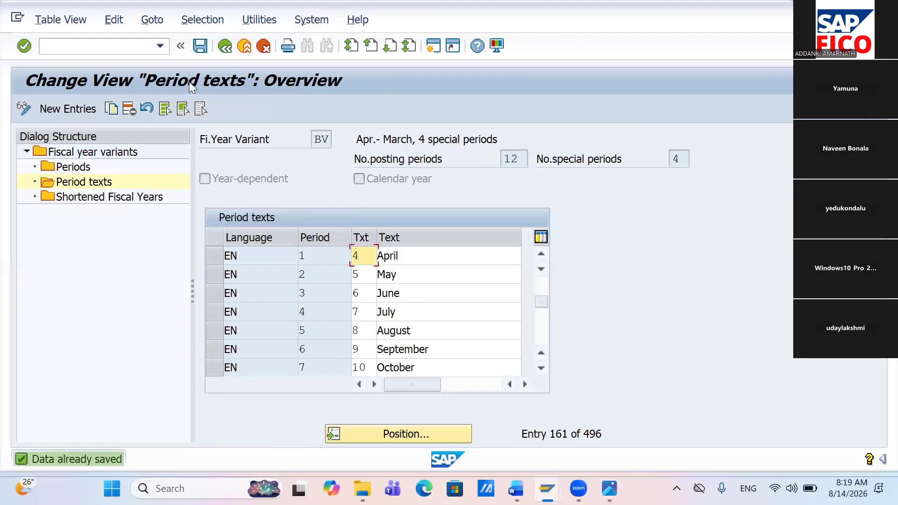
left_click(225, 47)
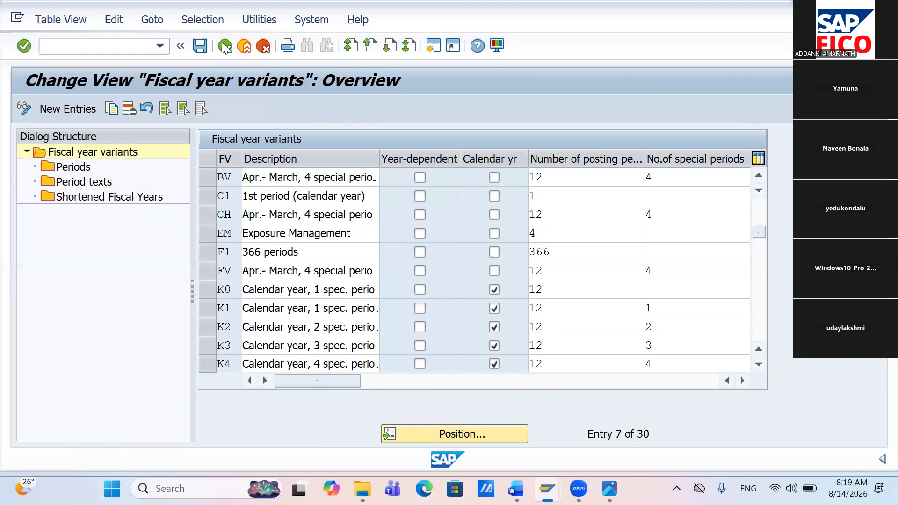
left_click(225, 47)
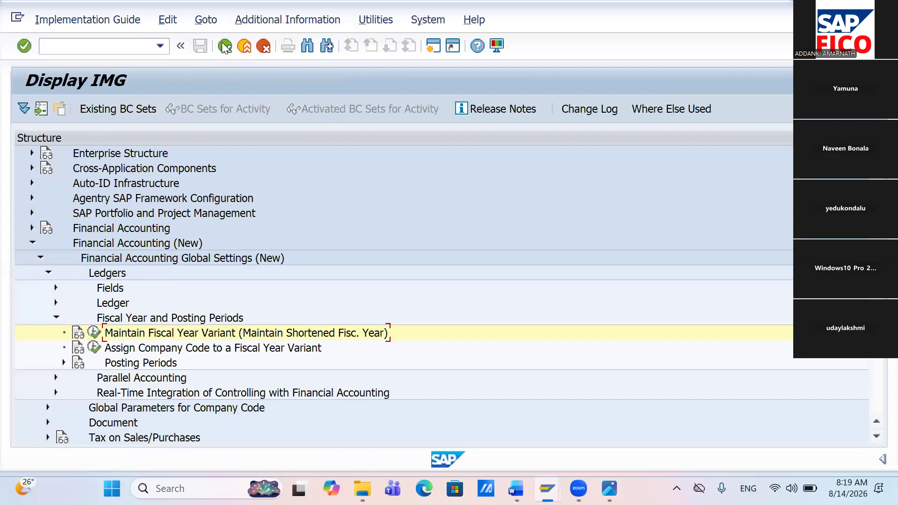
Run Assign Company Code to a Fiscal Year Variant, pass the warnings, and open the company code search
left_click(94, 348)
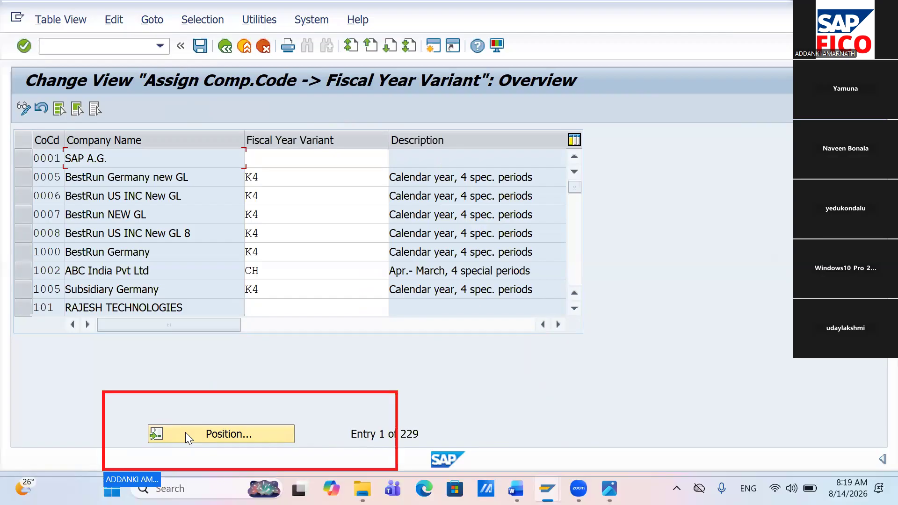
key("Return")
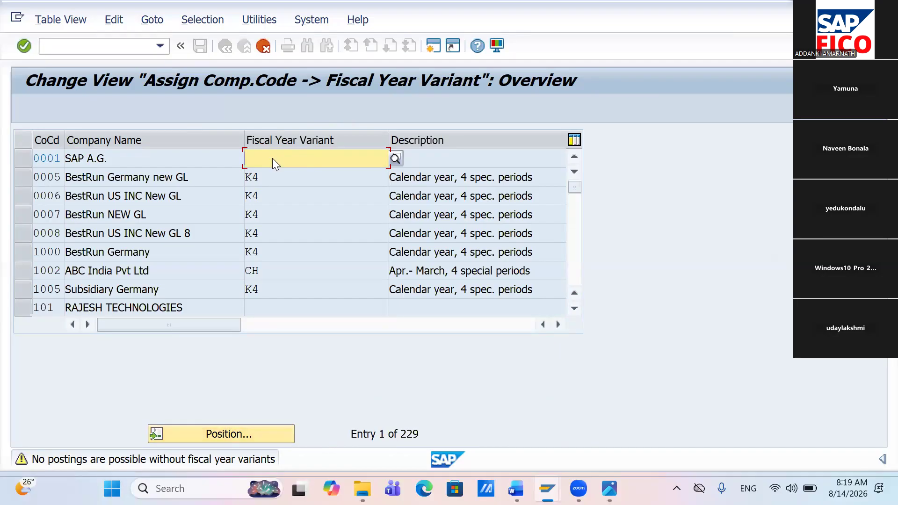
key("Return")
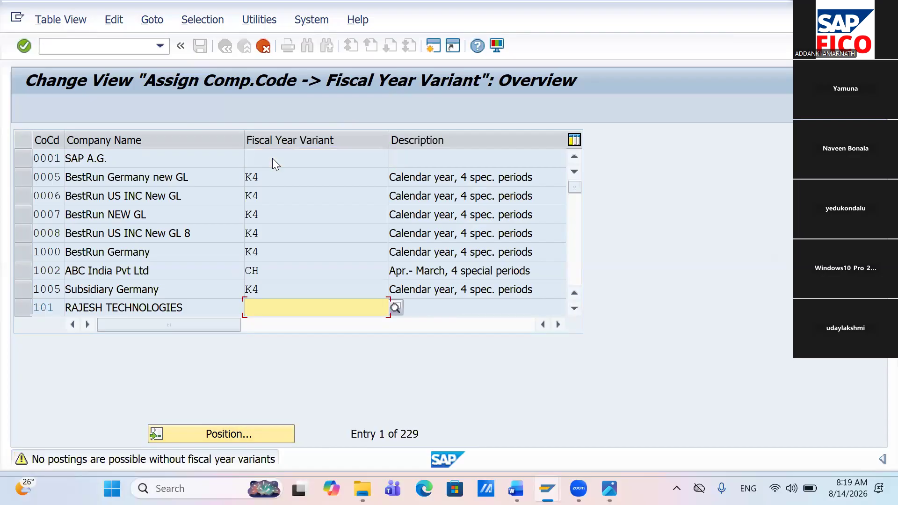
key("Tab")
key("Return")
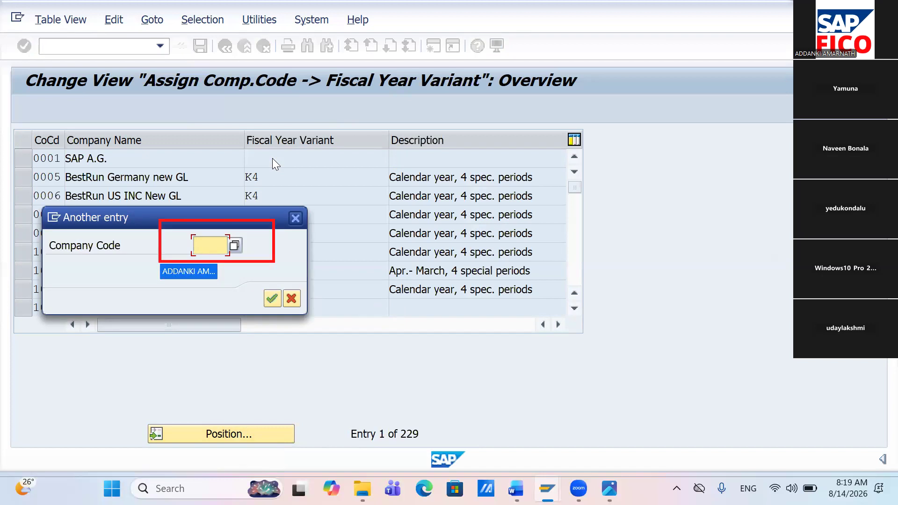
Position the assignment table at company code BI55
type("BI")
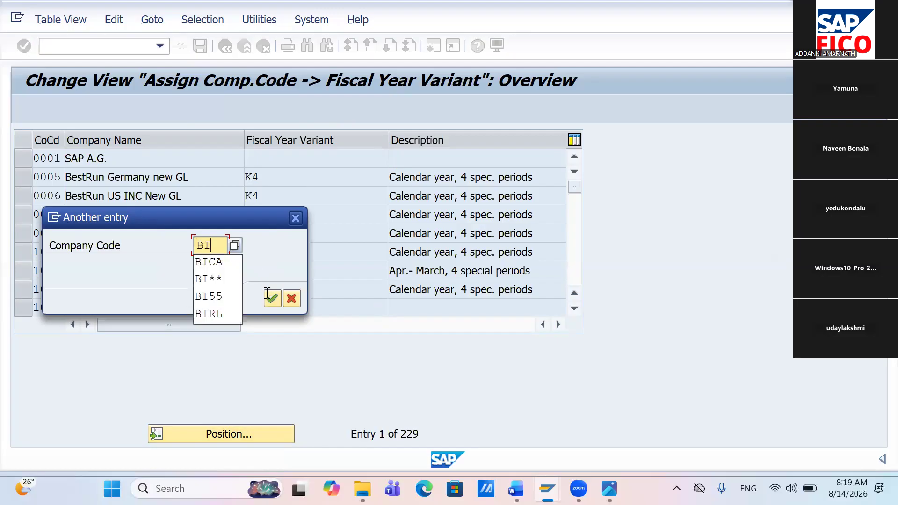
type("55")
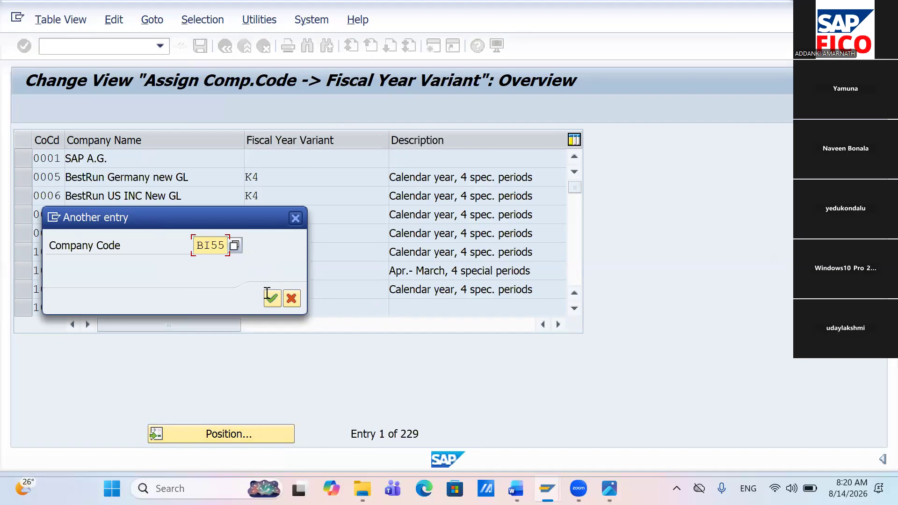
left_click(268, 296)
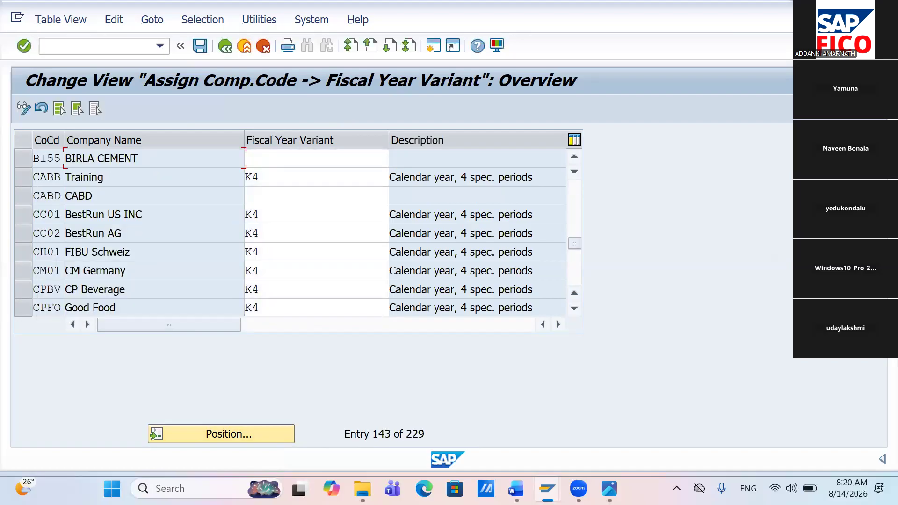
Enter fiscal year variant BV for company code BI55 BIRLA CEMENT
left_click(271, 161)
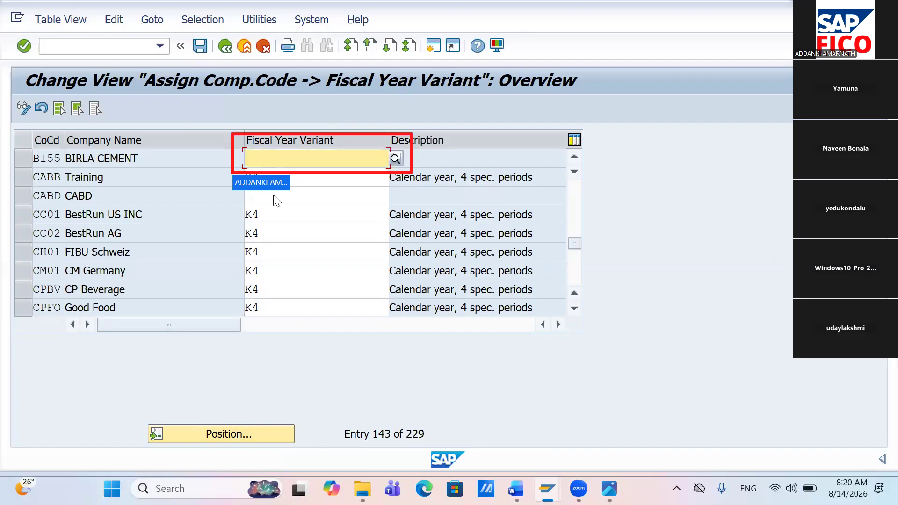
type("BV")
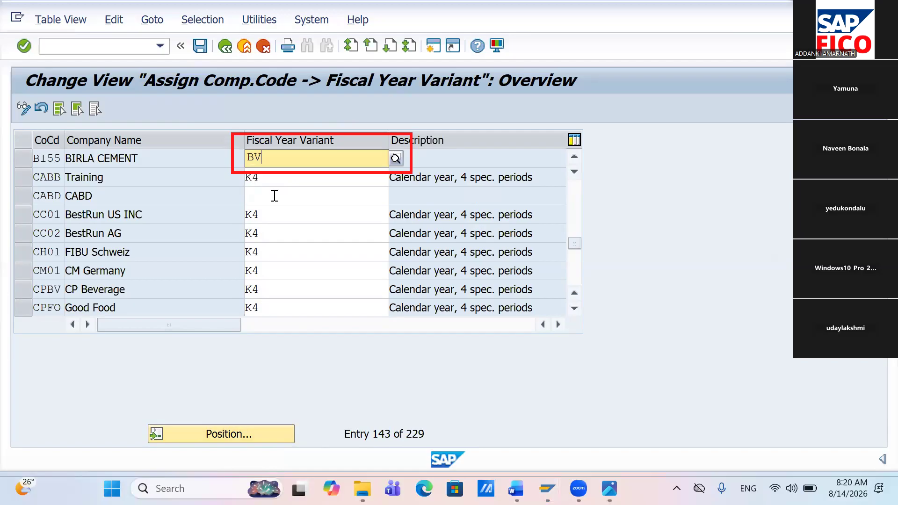
left_click(275, 192)
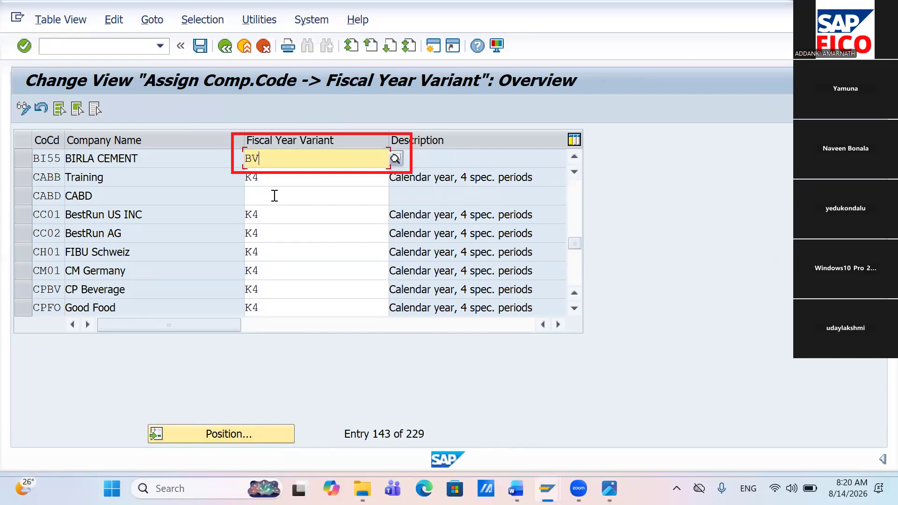
left_click(275, 195)
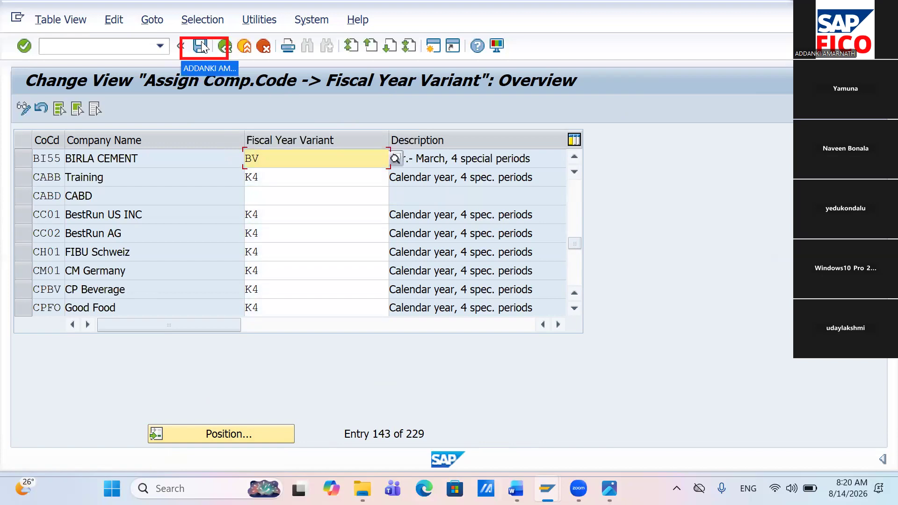
Save the BV assignment, accepting the warning and confirming the customizing request
left_click(201, 46)
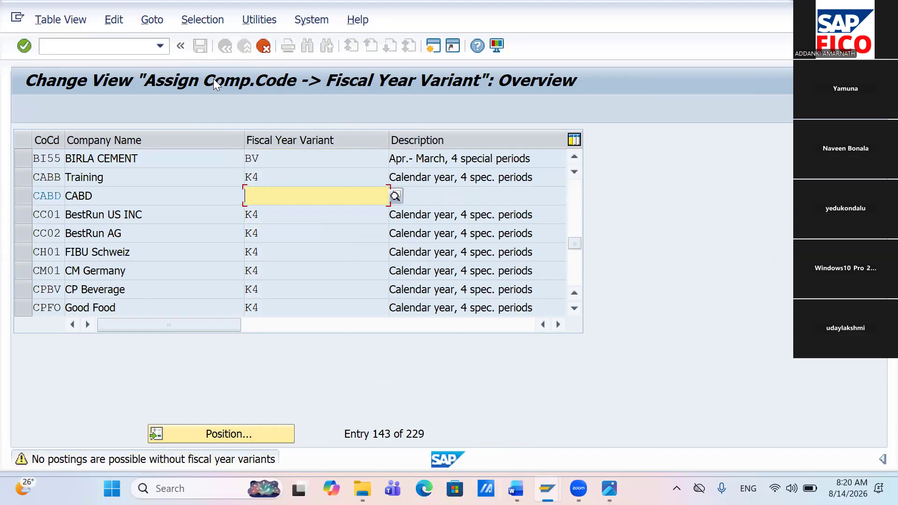
key("Return")
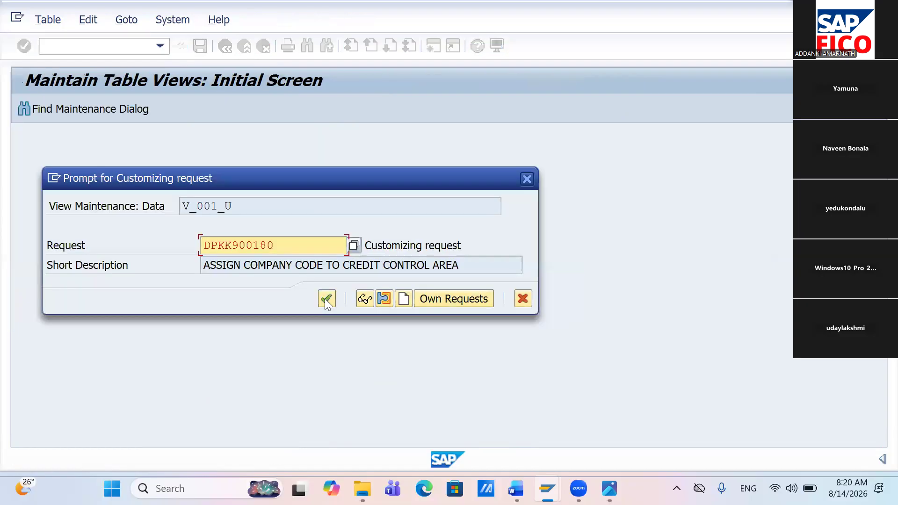
left_click(326, 300)
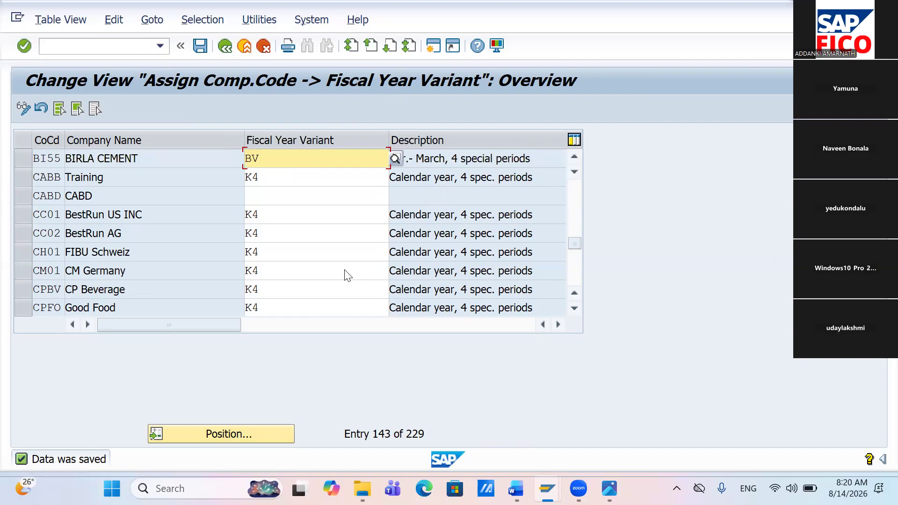
key("super+Tab")
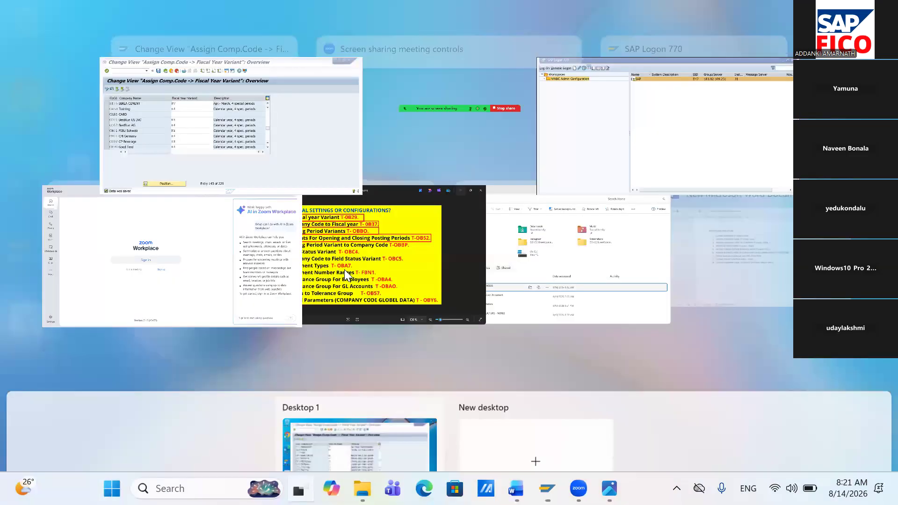
Leave the Photos checklist and return to the SAP company code–fiscal year variant table
left_click(344, 269)
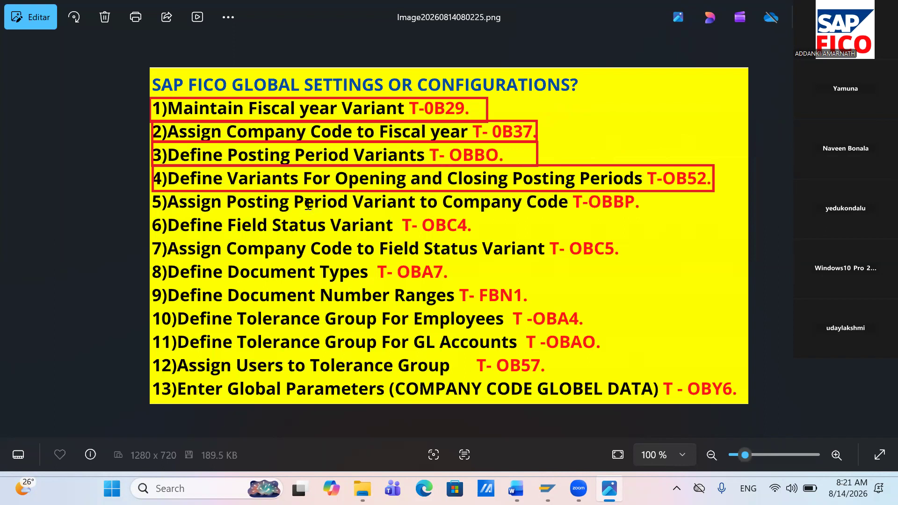
key("super+Tab")
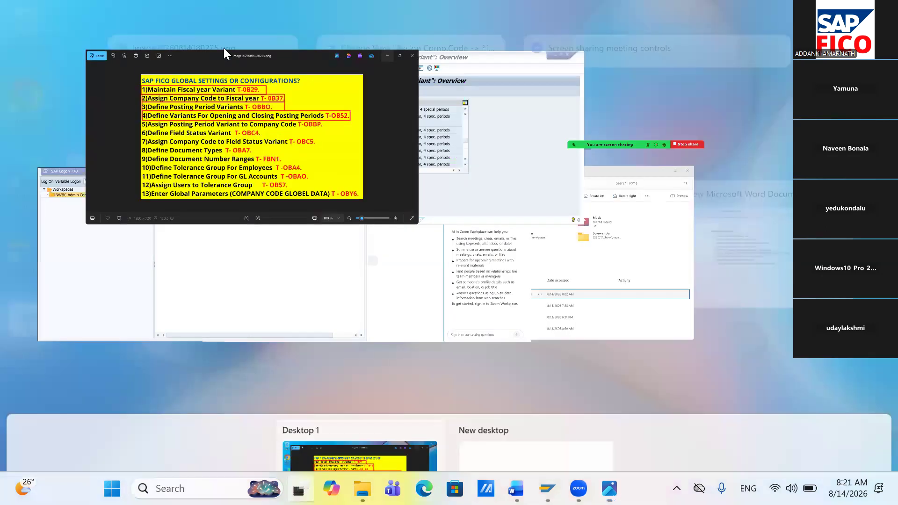
key("Right")
key("Return")
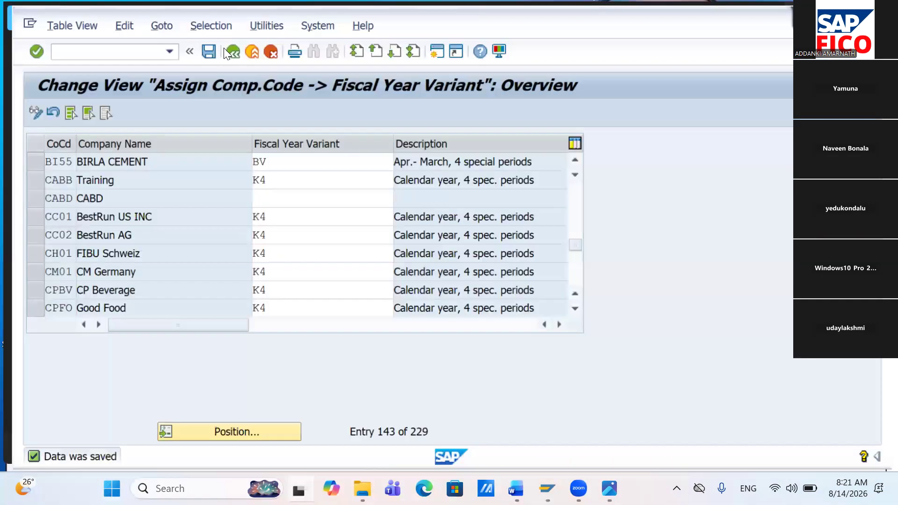
Leave the fiscal year variant assignment table and return to the IMG tree
key("Return")
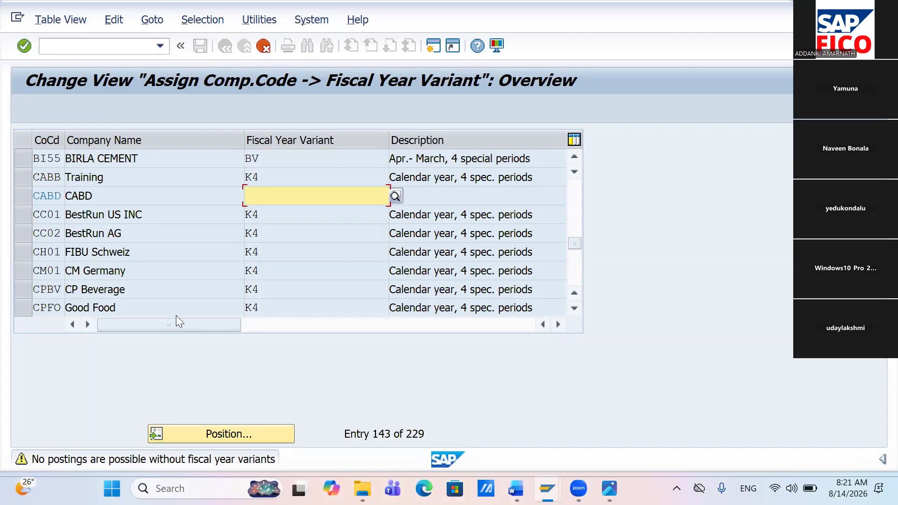
key("F12")
key("F3")
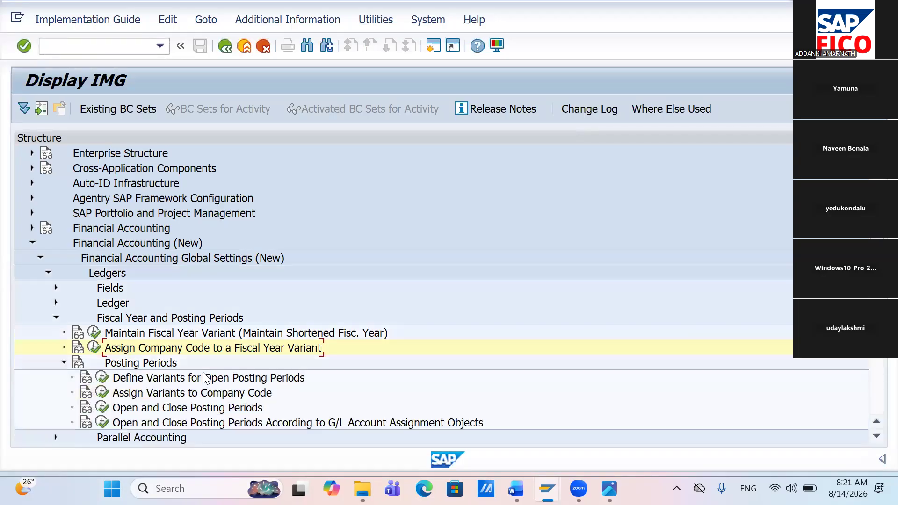
Show full IMG activity IDs in a widened column, then launch Define Variants for Open Posting Periods
scroll(206, 378, "down", 3)
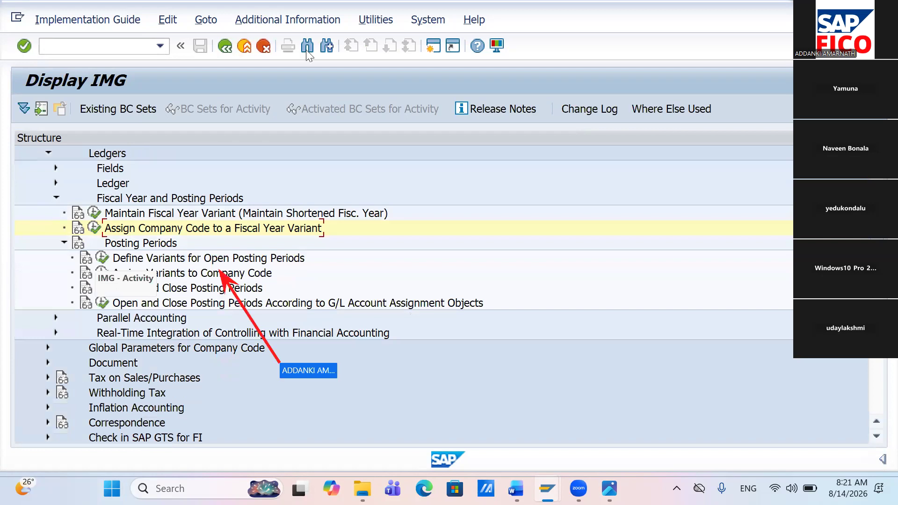
key("alt+a")
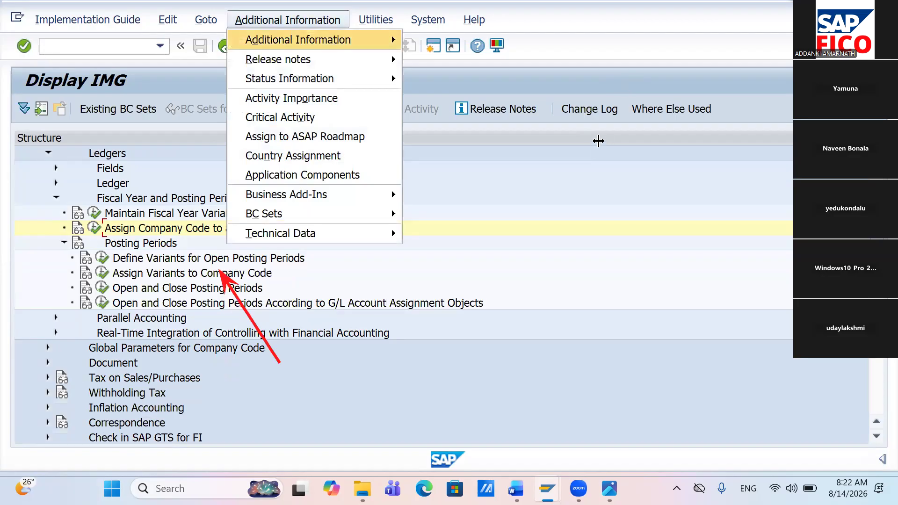
mouse_move(322, 40)
mouse_move(540, 54)
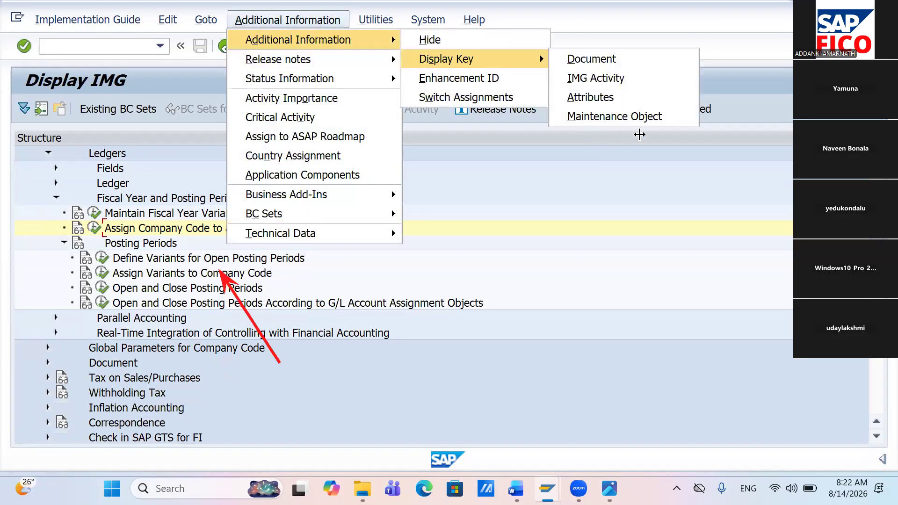
key("Return")
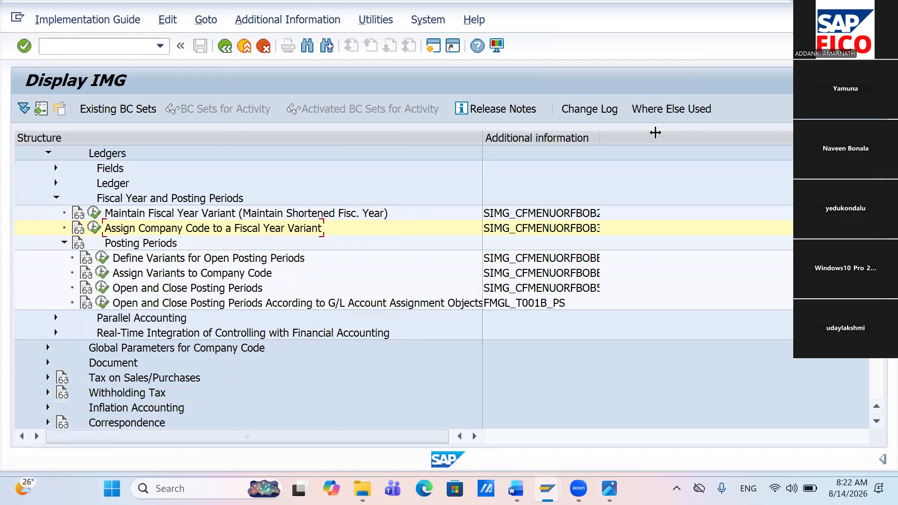
left_click_drag(600, 135, 655, 133)
left_click(102, 256)
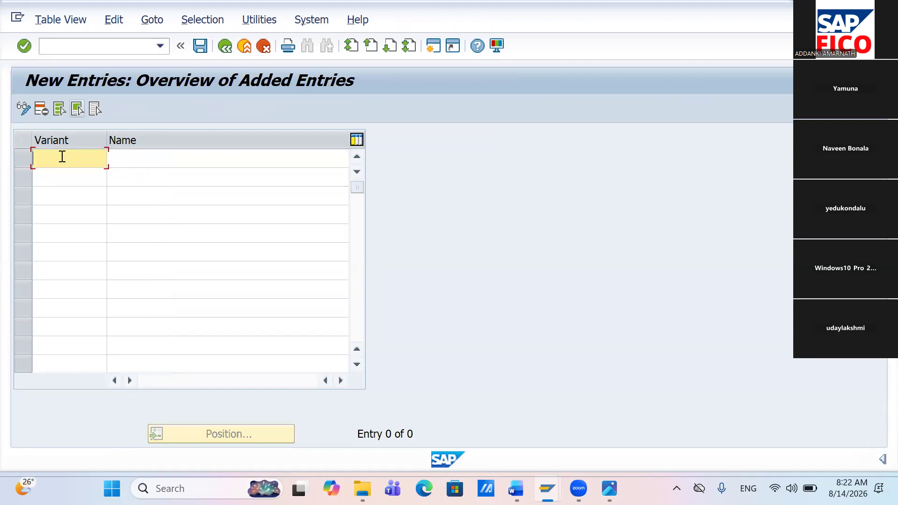
Create variant BIPV named 'POSTING PERIOD VARIENT FOR BI55' and save it under a customizing request
type("BIPV")
left_click(142, 160)
type("POSTING PERIOD VARI")
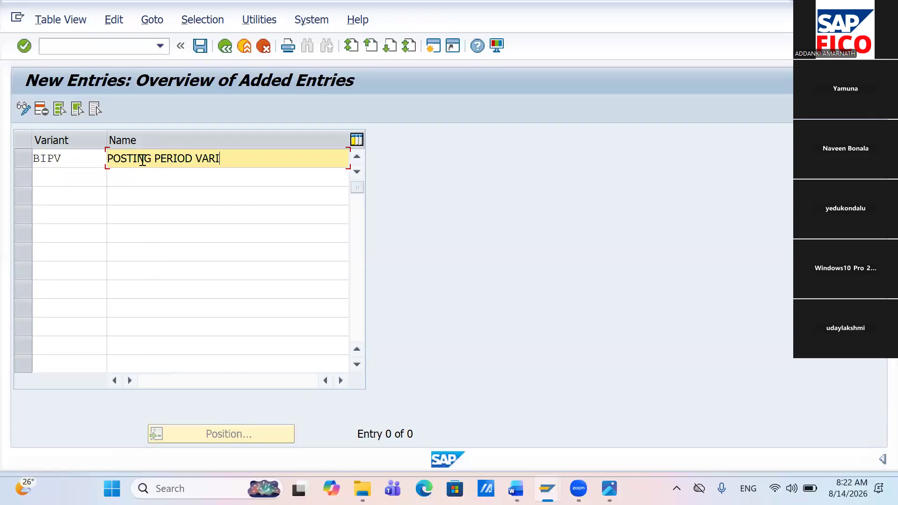
type("ENT FOR BI55")
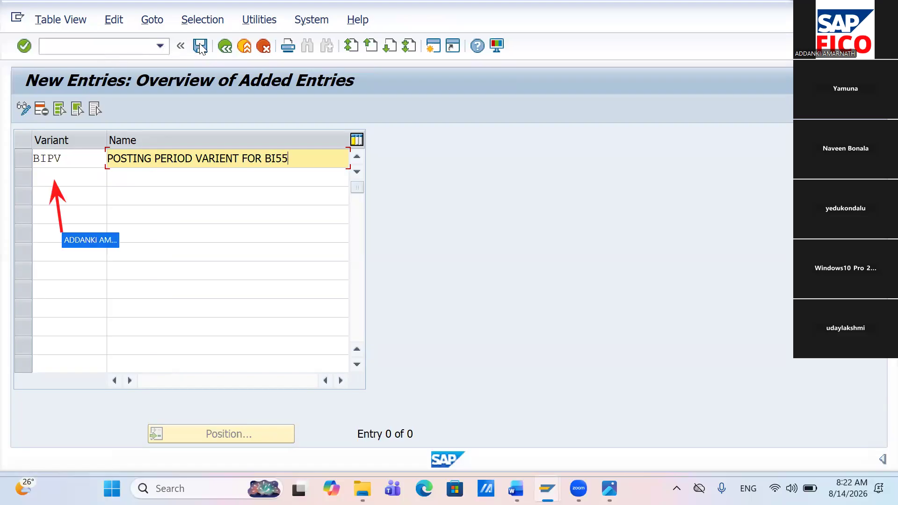
left_click(200, 45)
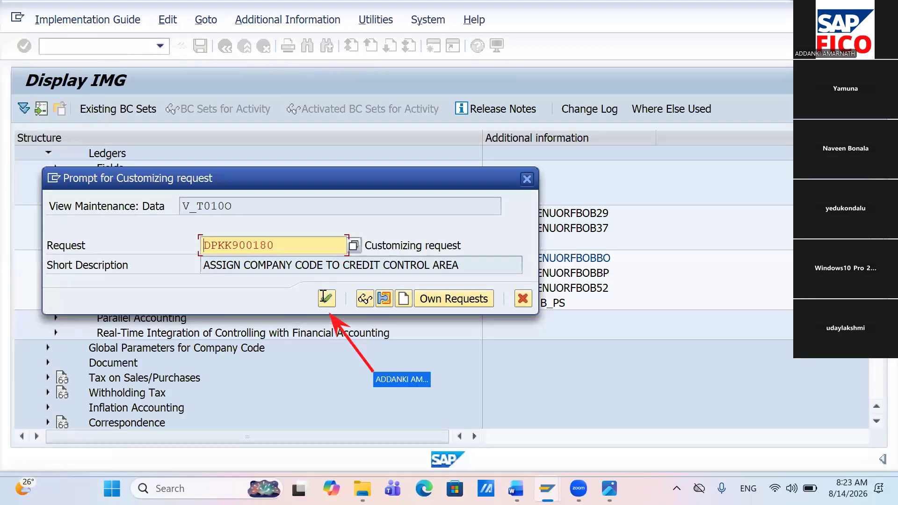
left_click(326, 297)
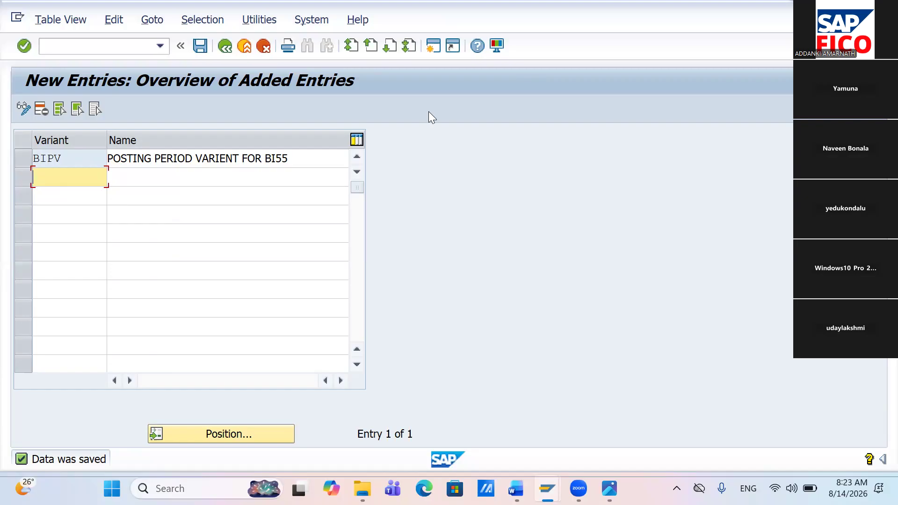
key("super+Tab")
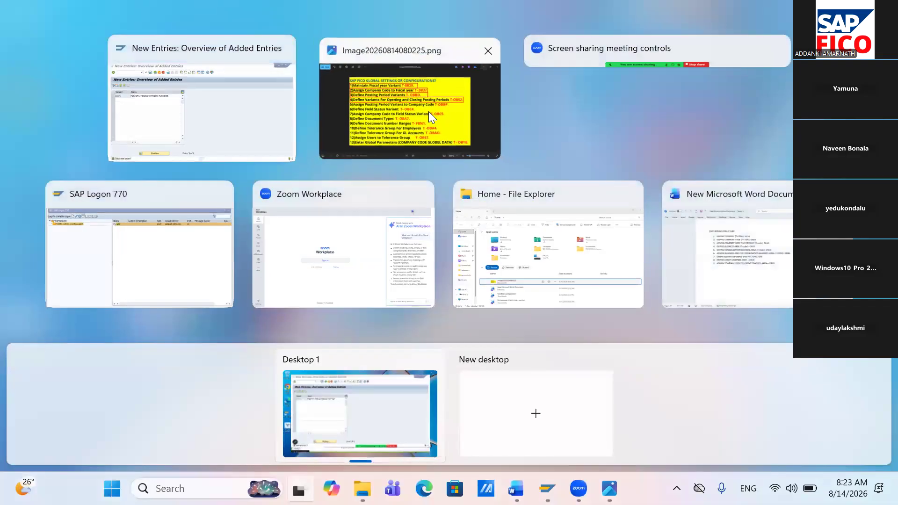
left_click(428, 111)
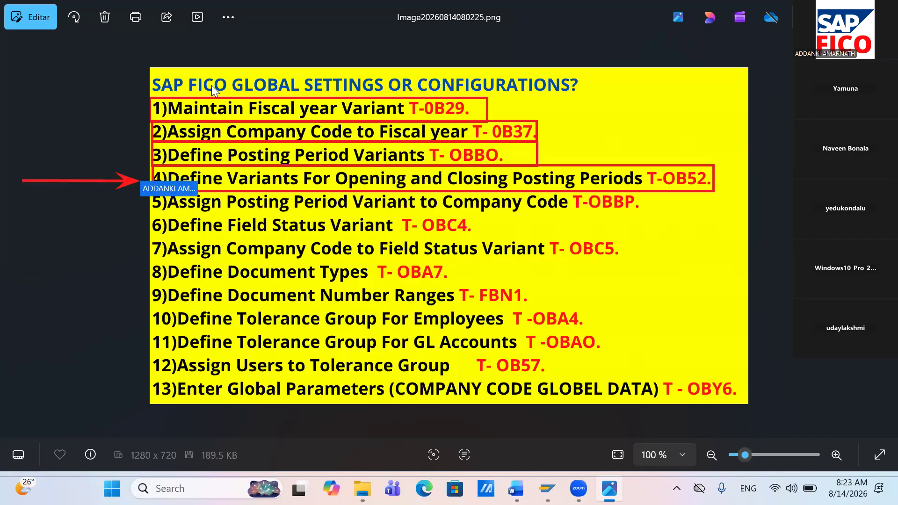
key("super+Tab")
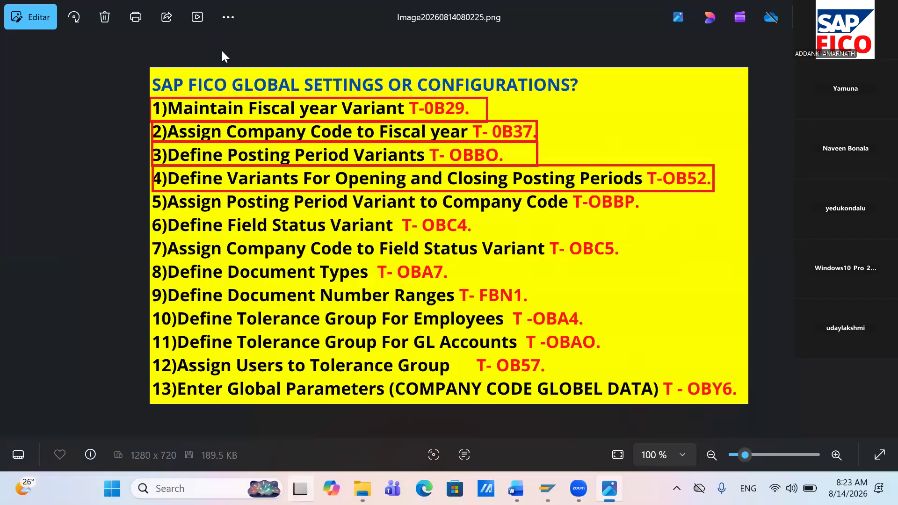
key("Return")
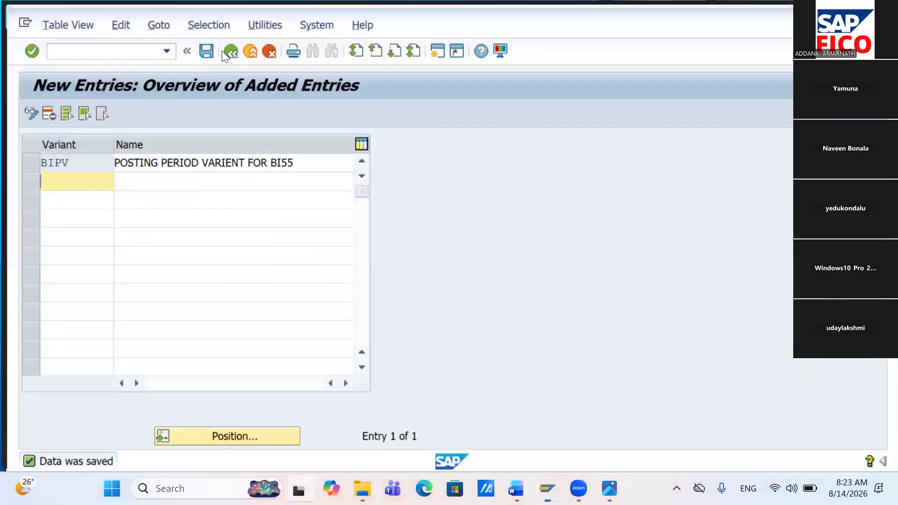
Go back to the IMG tree and launch Open and Close Posting Periods
key("F3")
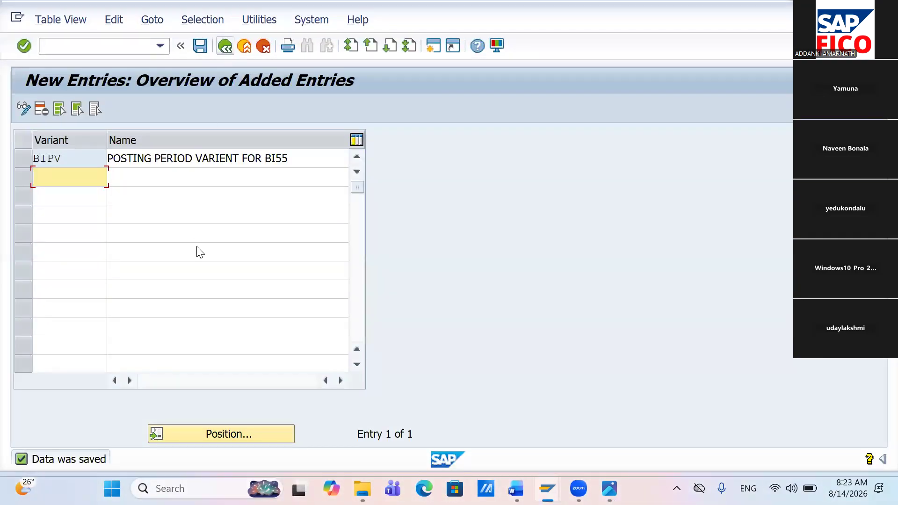
key("F3")
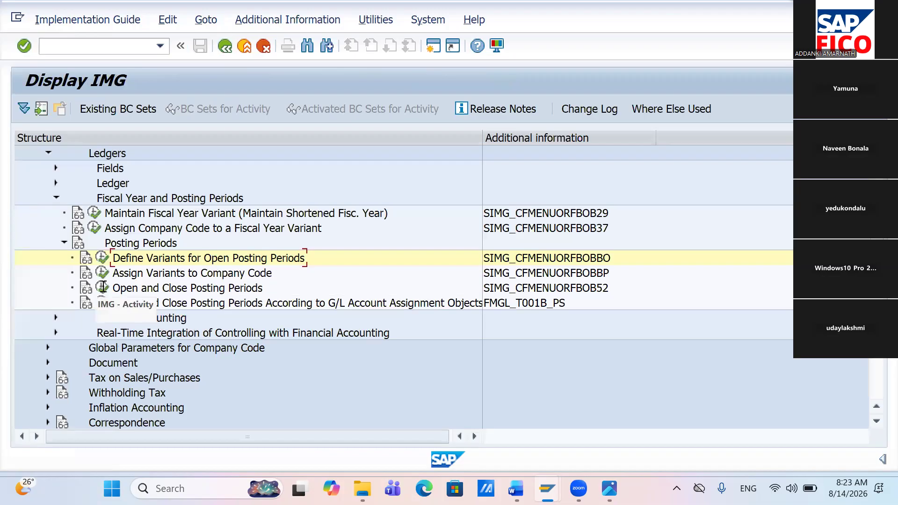
left_click(103, 287)
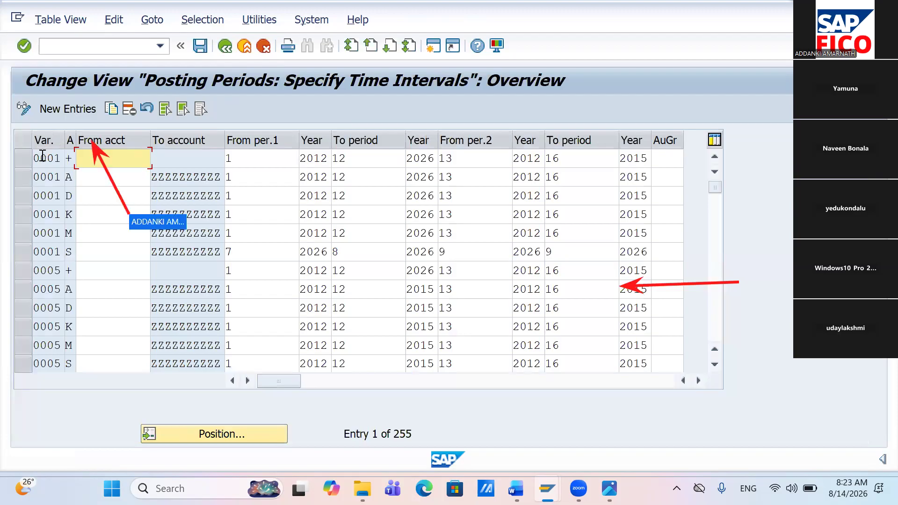
Add a new posting period row with variant BIPV
key("F5")
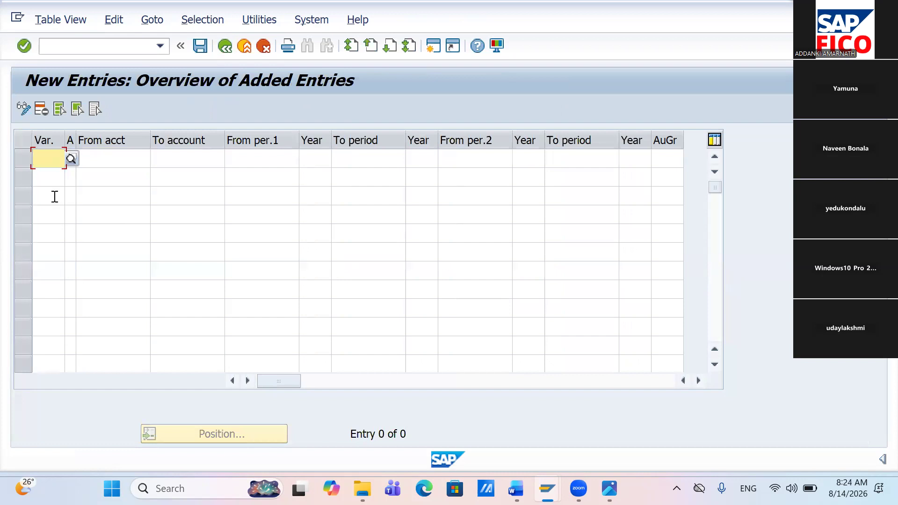
type("BI")
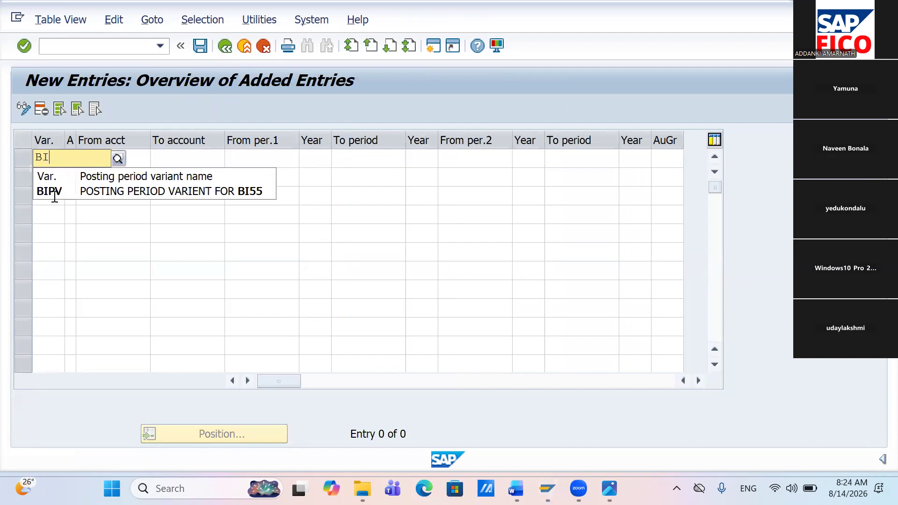
key("Down")
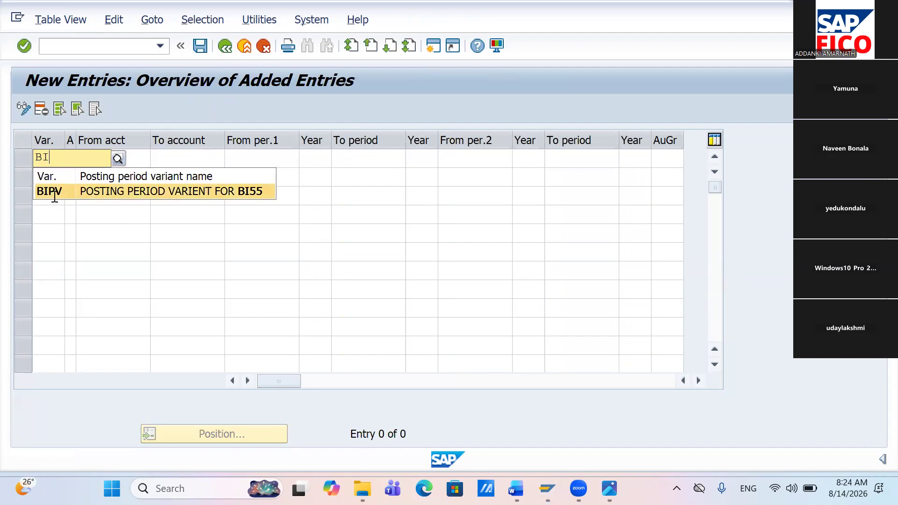
left_click(55, 196)
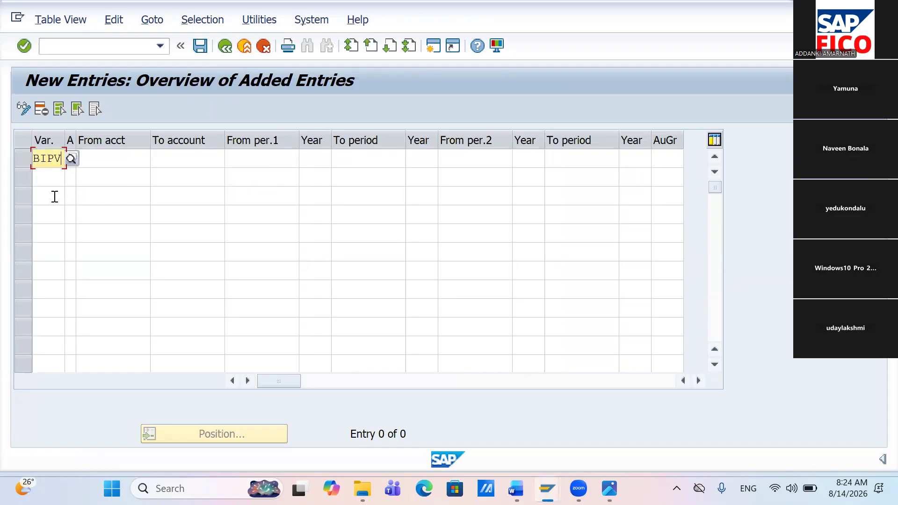
key("Return")
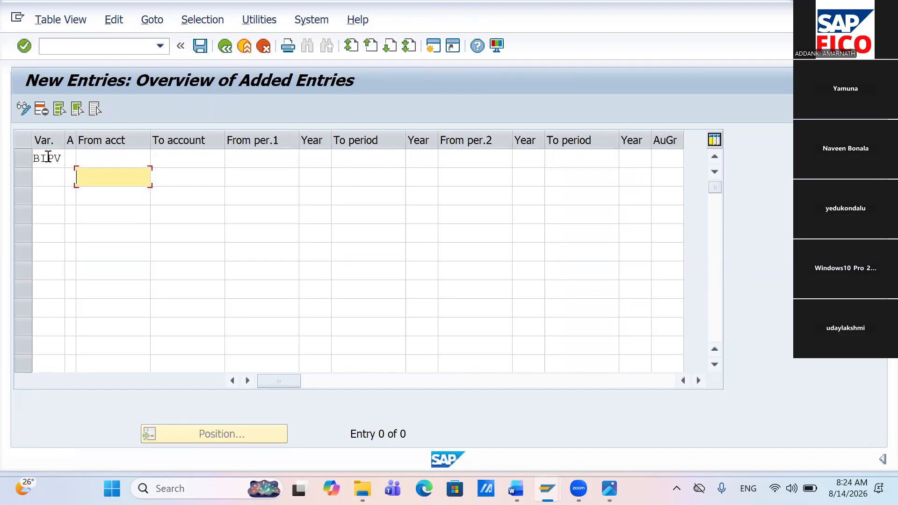
Select the BIPV row's account type cell, widen its column and bring up the account type list
left_click(48, 158)
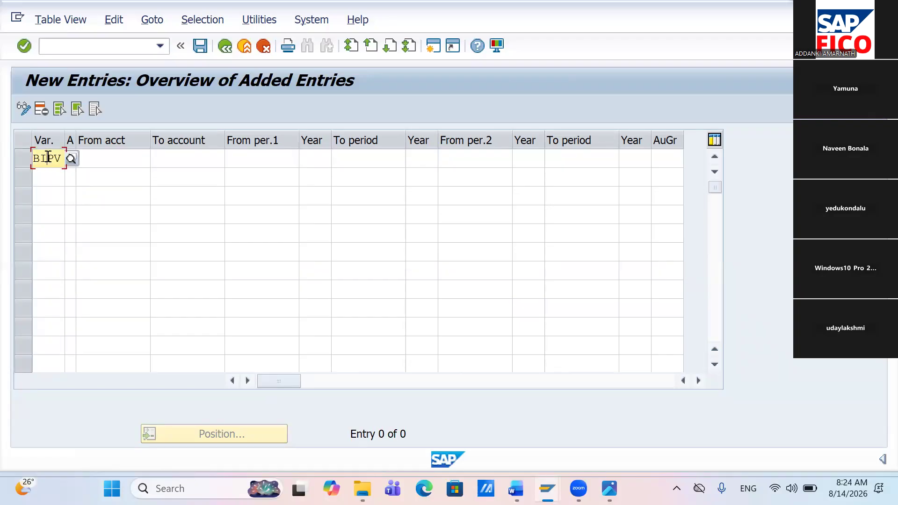
left_click(70, 161)
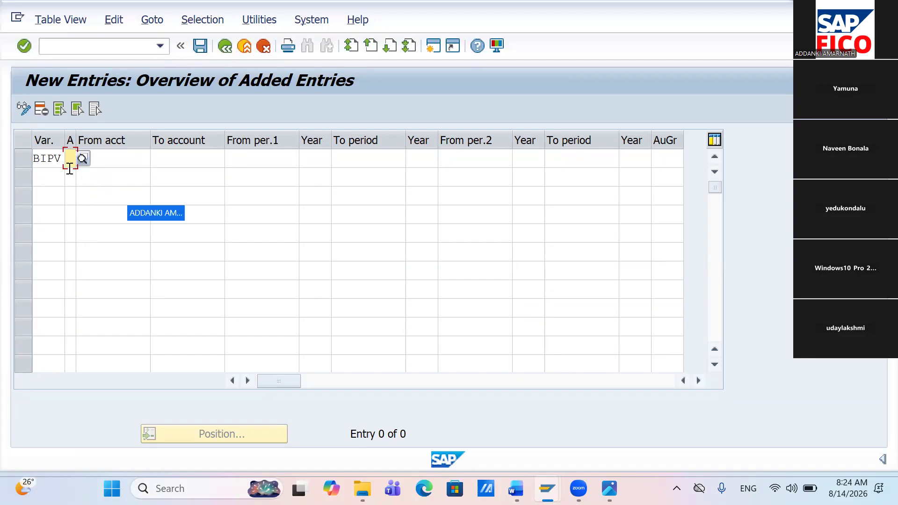
left_click_drag(76, 159, 86, 159)
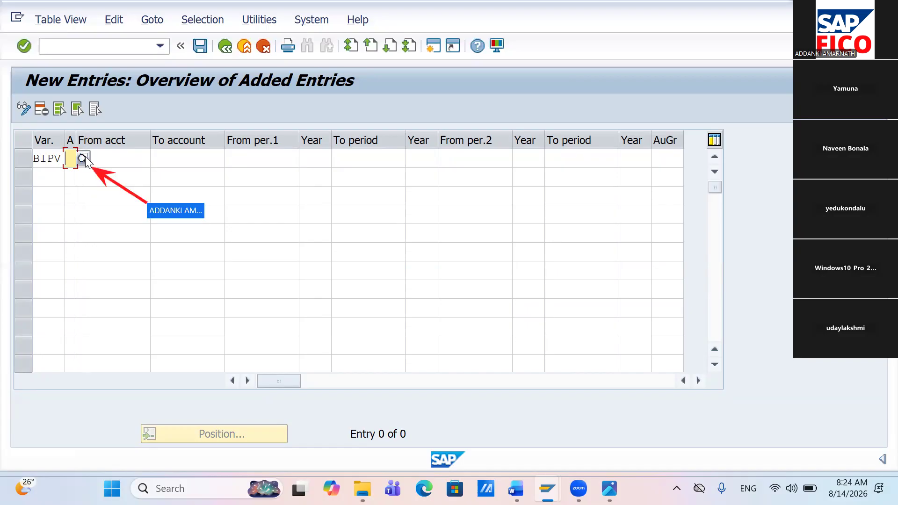
left_click(84, 159)
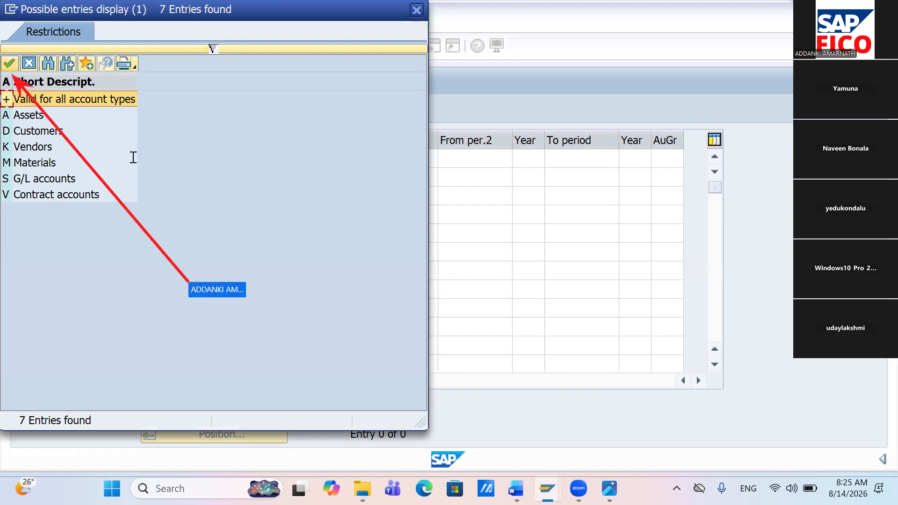
Set the BIPV row's account type to '+ Valid for all account types'
key("Return")
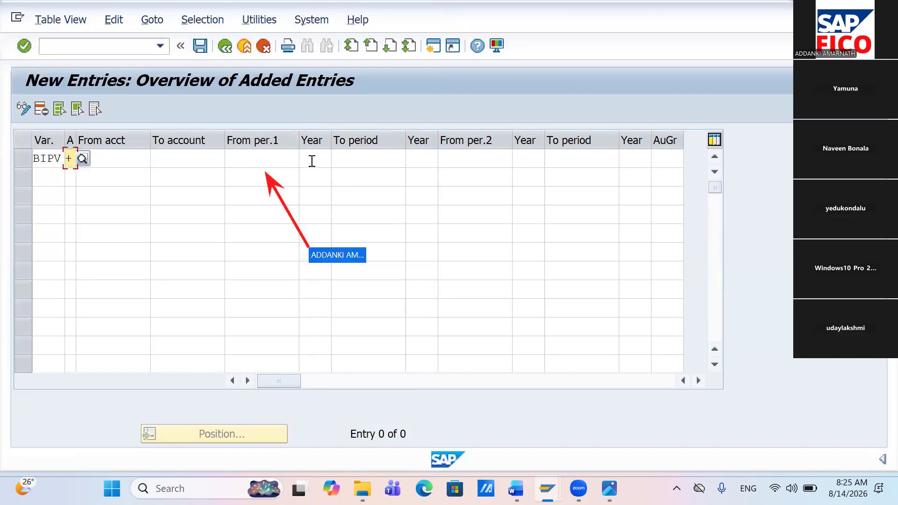
Open the BIPV row from period 1 of 2026 through period 12
key("Tab")
type("1")
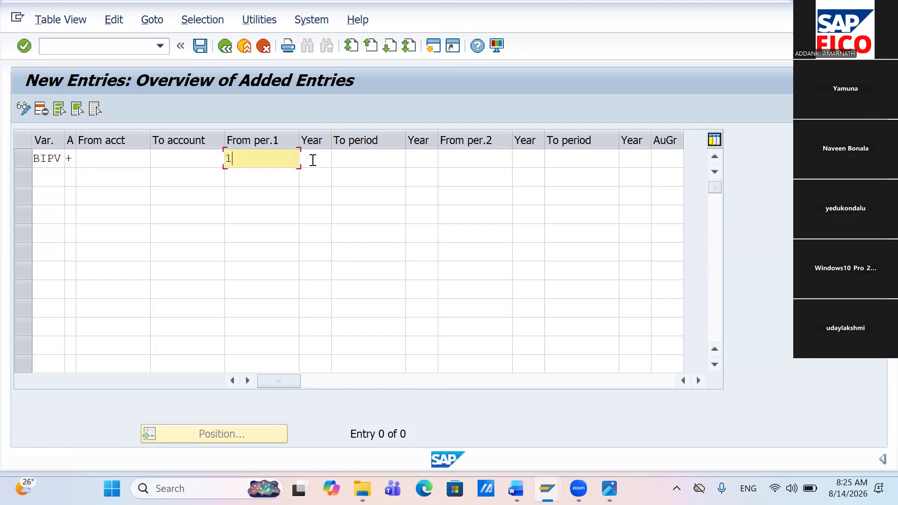
left_click(313, 160)
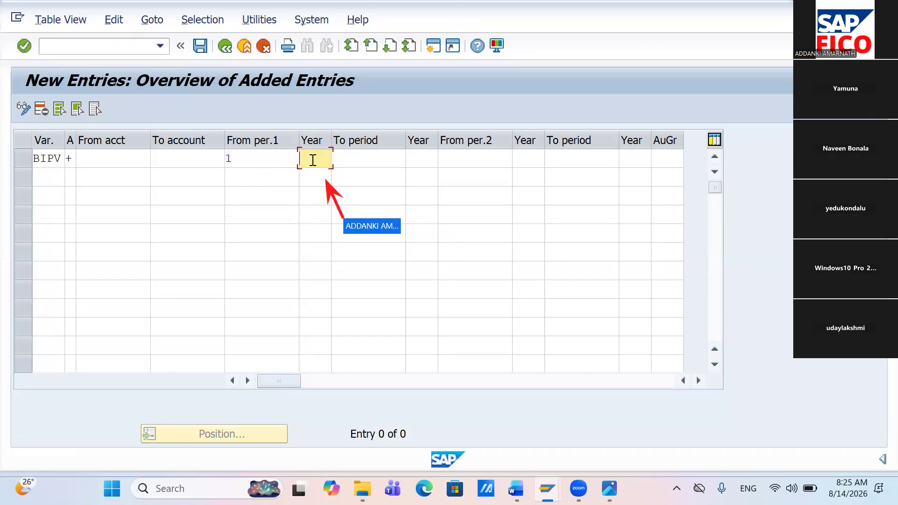
type("2")
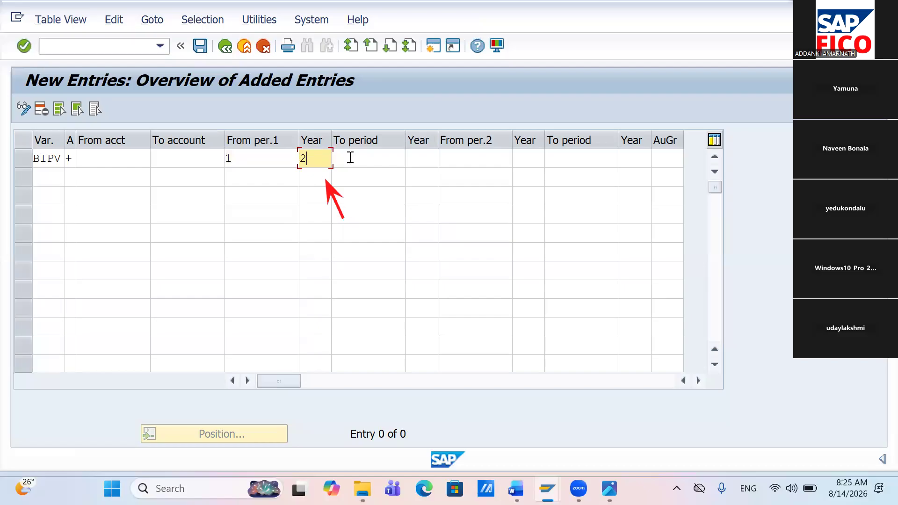
type("026")
key("Tab")
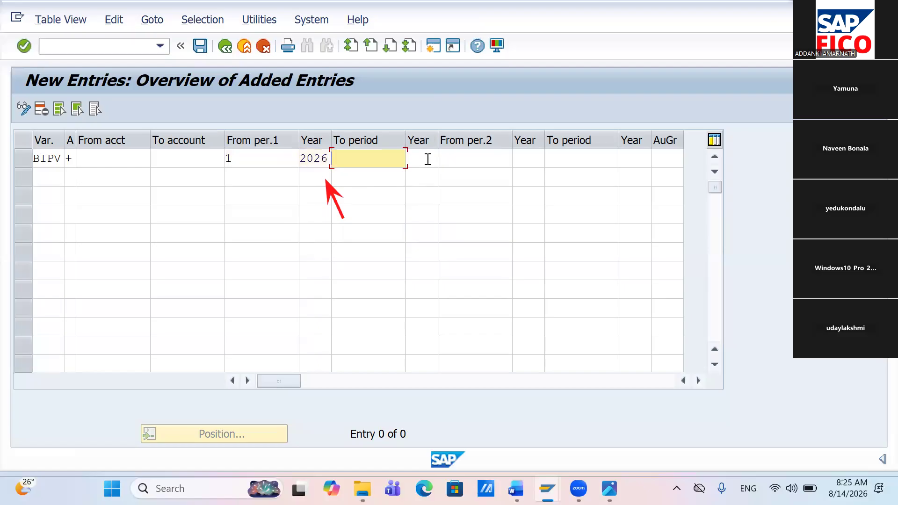
type("12")
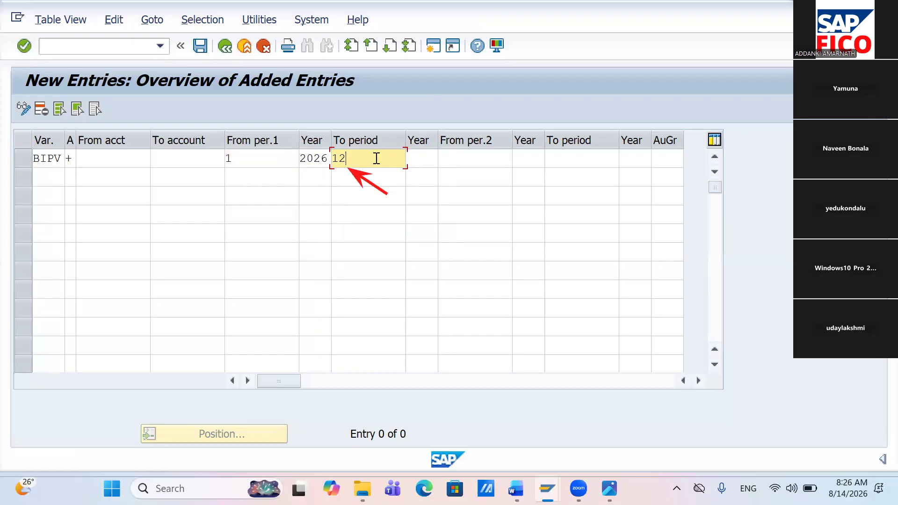
key("Tab")
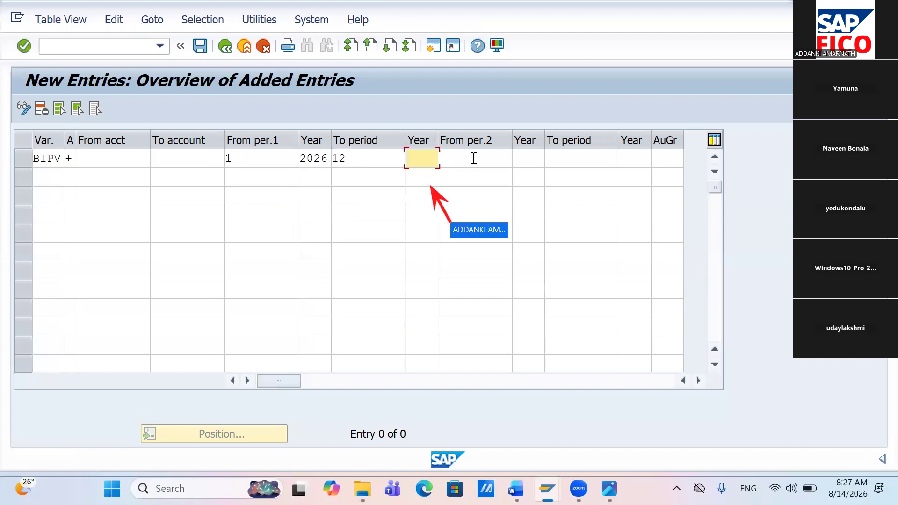
Give period 12 the year 2026, add periods 13–16 of 2026, and save
type("2026")
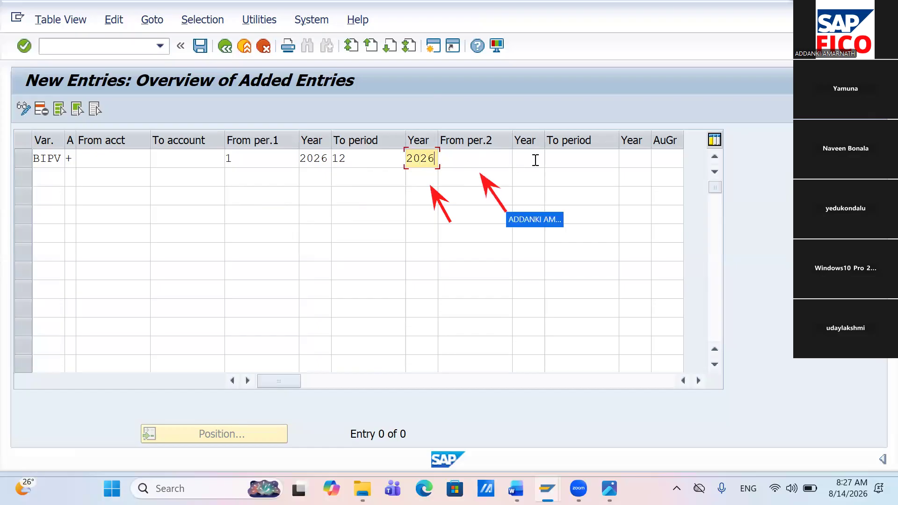
key("Tab")
type("13")
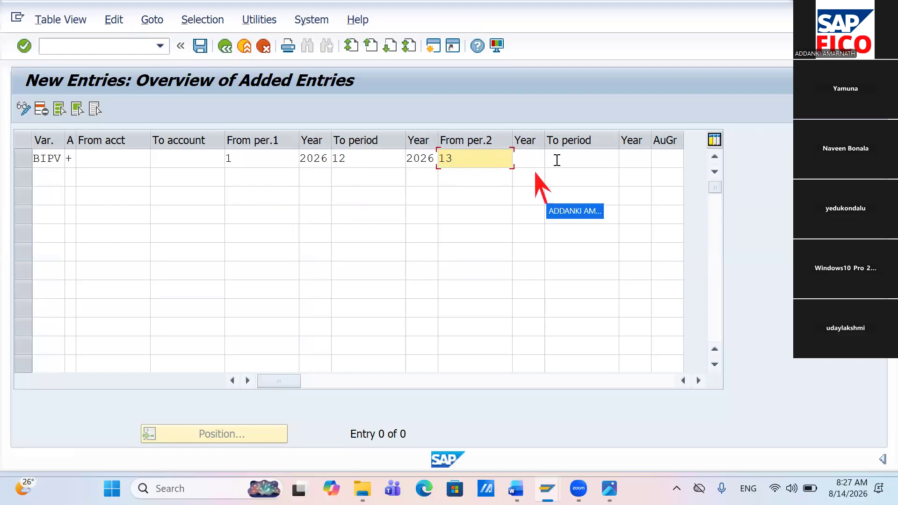
key("Tab")
type("2026")
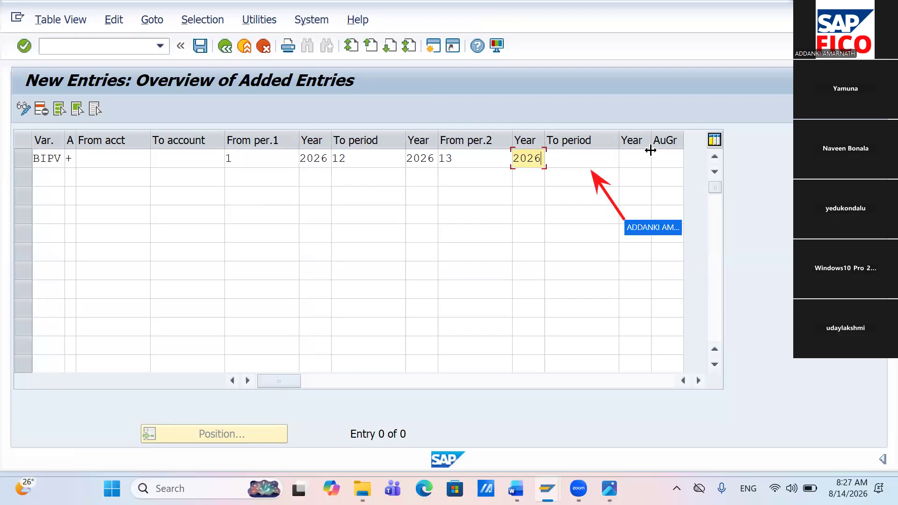
key("Tab")
type("16")
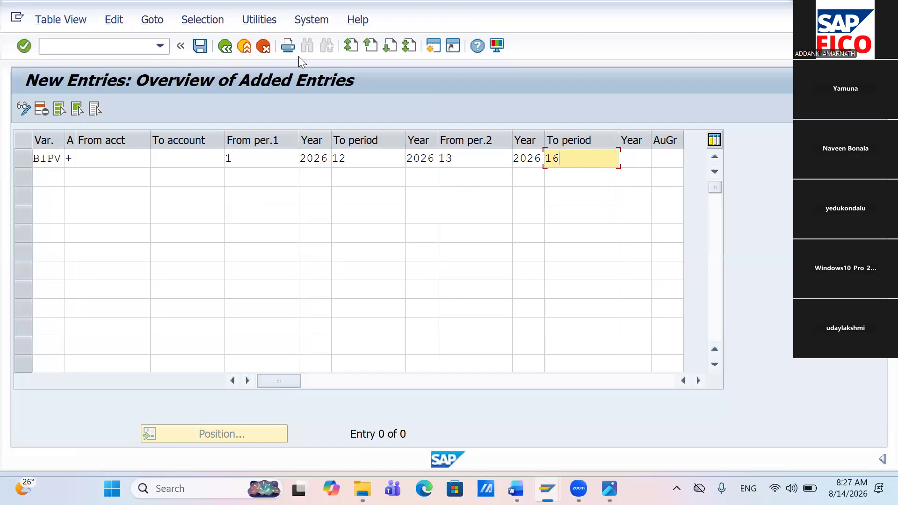
key("Tab")
type("2026")
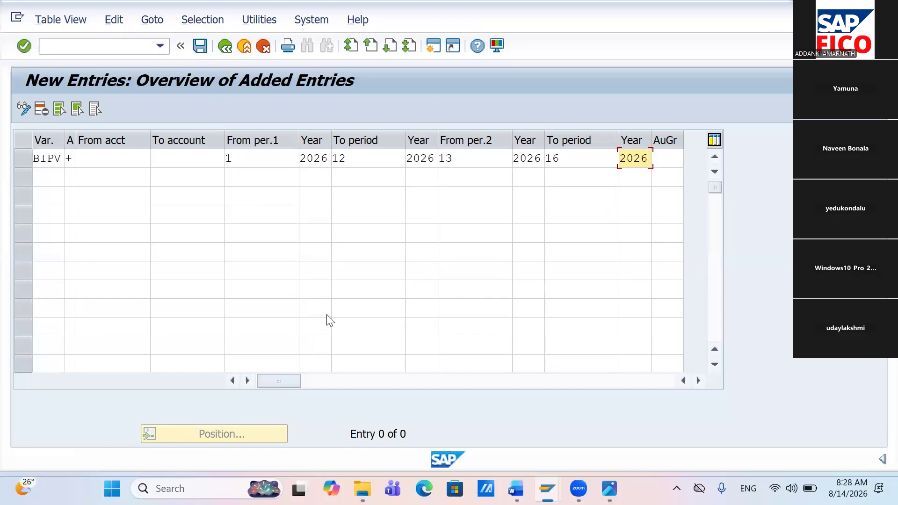
key("ctrl+s")
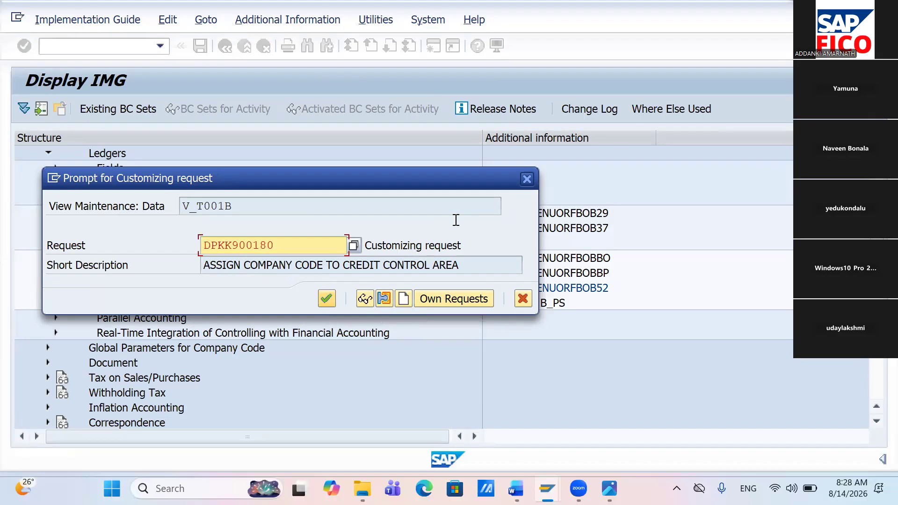
Confirm the customizing request so the BIPV posting period entry is saved
key("Return")
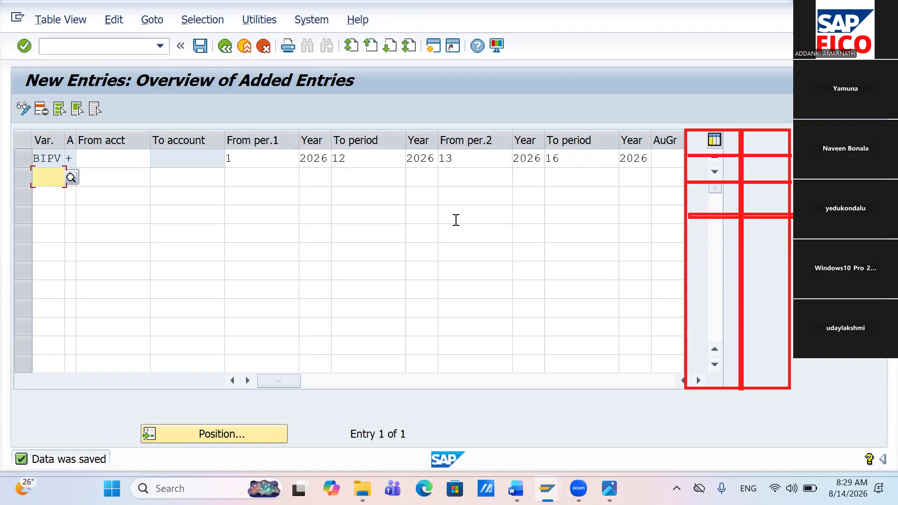
left_click(198, 48)
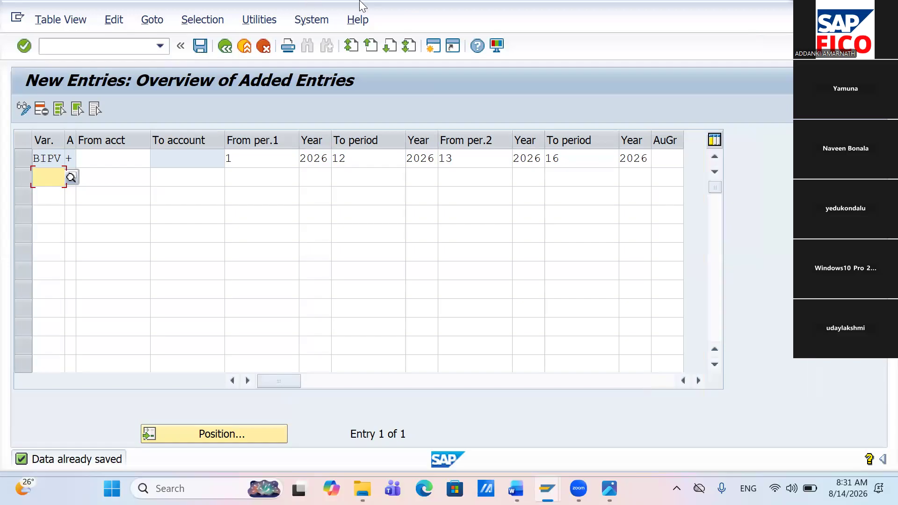
Glance at the FICO checklist image, then back out to the IMG Posting Periods tree in SAP
key("super+Tab")
left_click(383, 85)
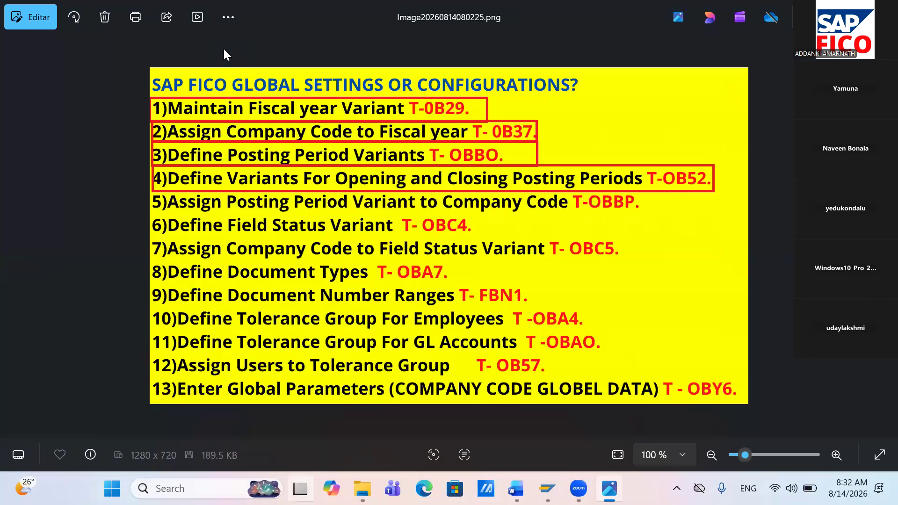
key("super+Tab")
key("Return")
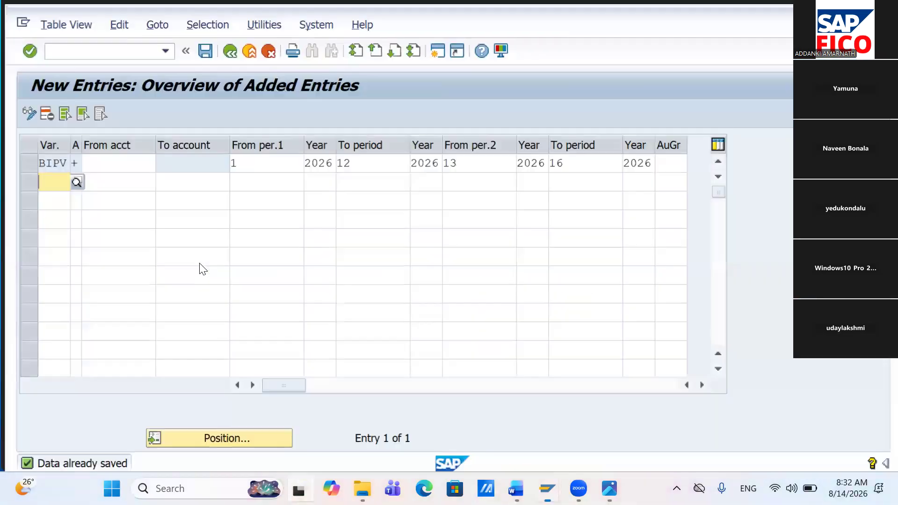
key("F3")
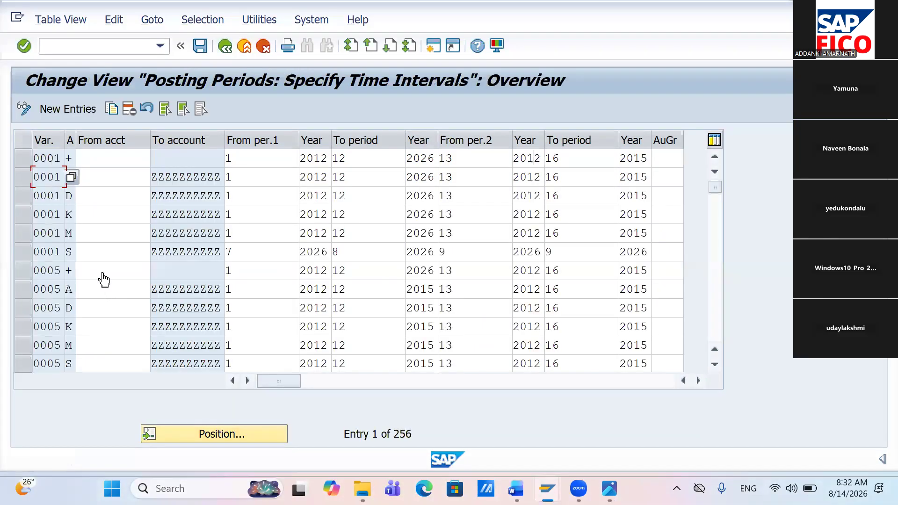
key("F3")
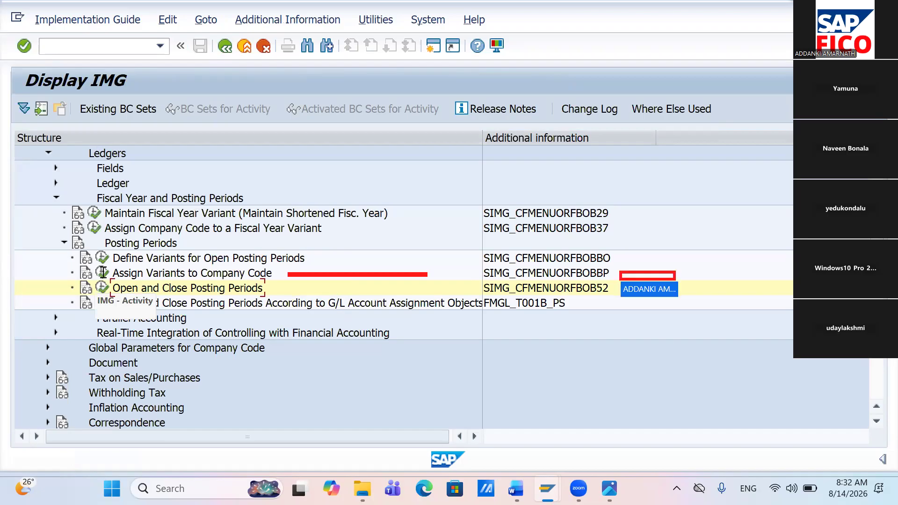
Run Assign Variants to Company Code (OBBP) and position the table at company code BI55
left_click(103, 273)
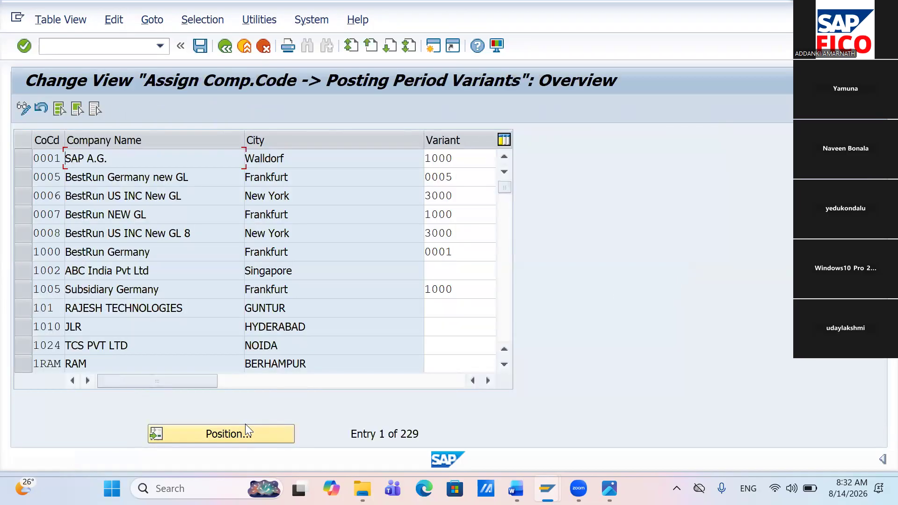
left_click(245, 425)
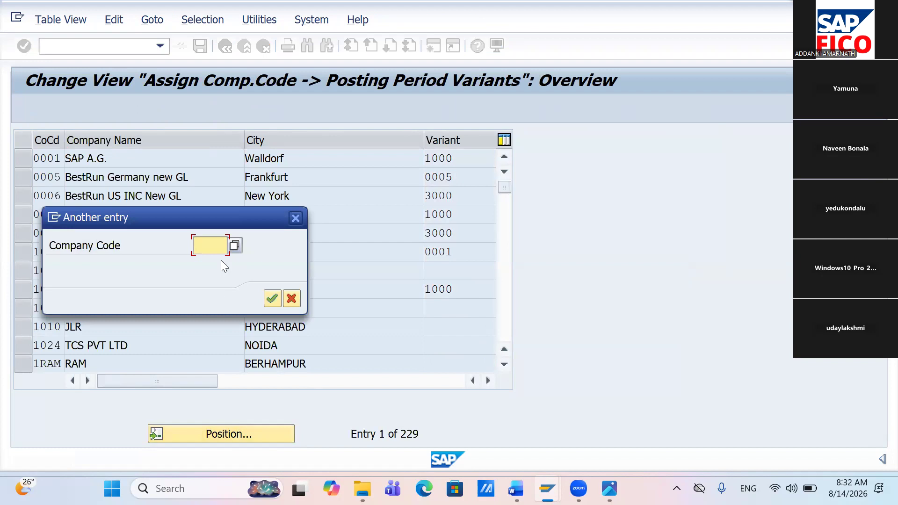
type("B")
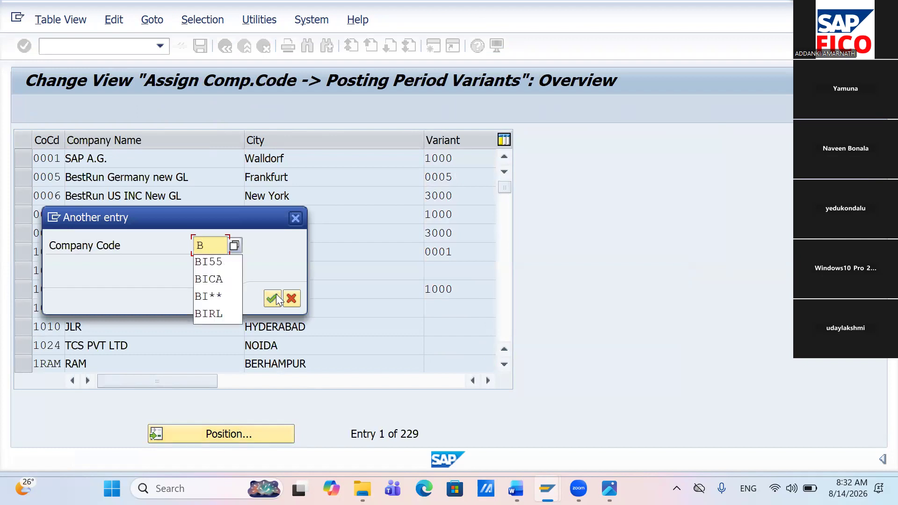
key("Down")
key("Down")
key("Up")
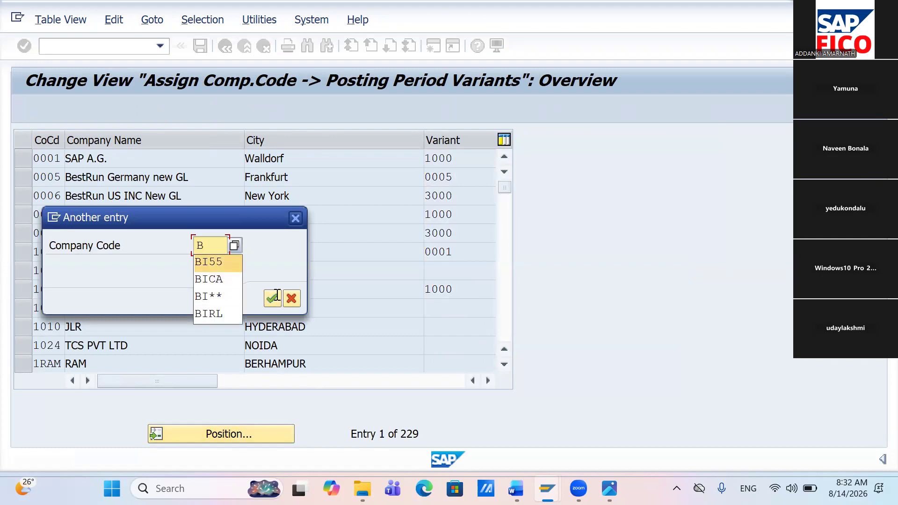
key("Return")
left_click(273, 298)
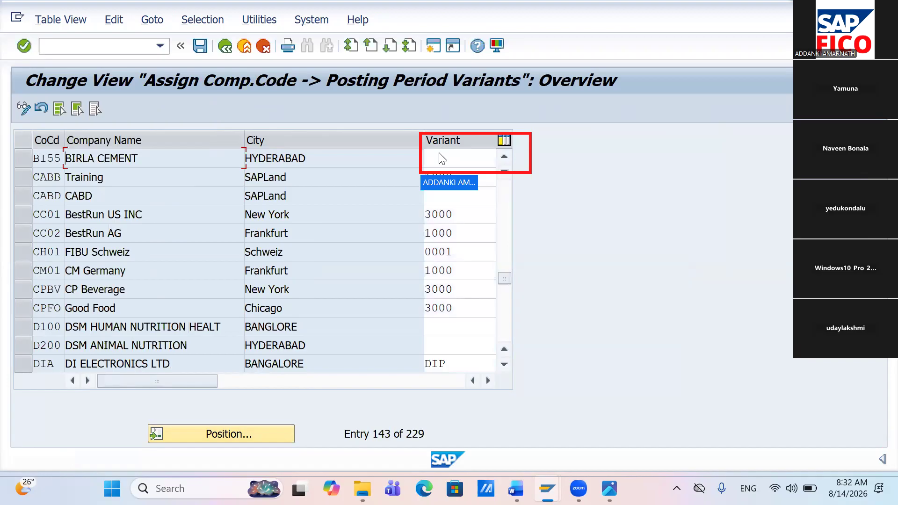
left_click(442, 159)
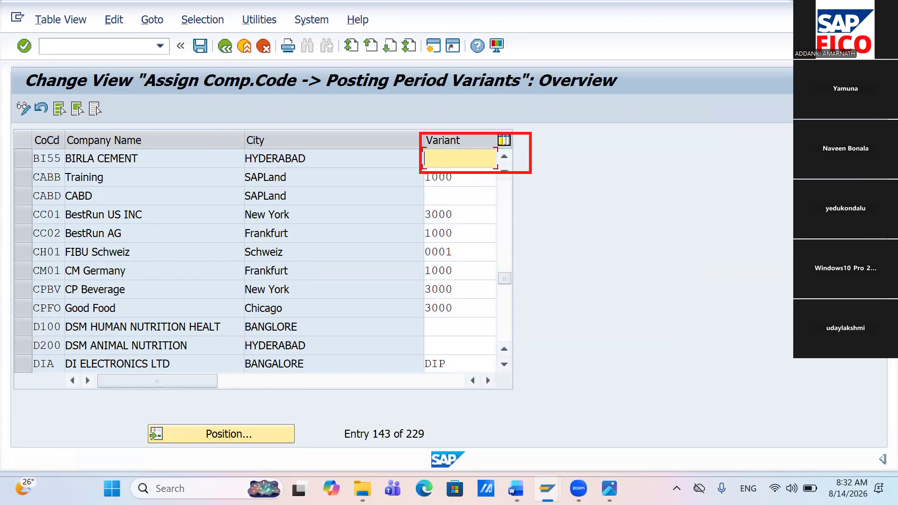
Enter posting period variant BIPV for company code BI55 and save
type("B")
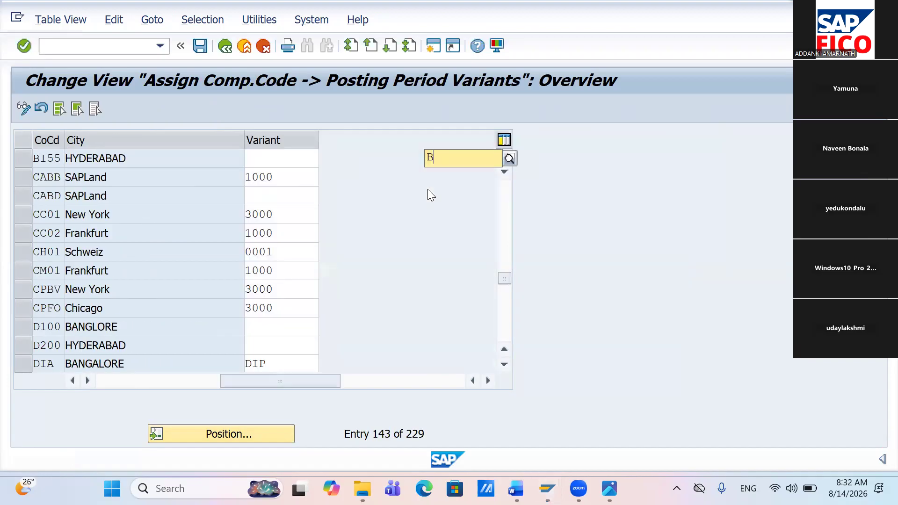
type("IPV")
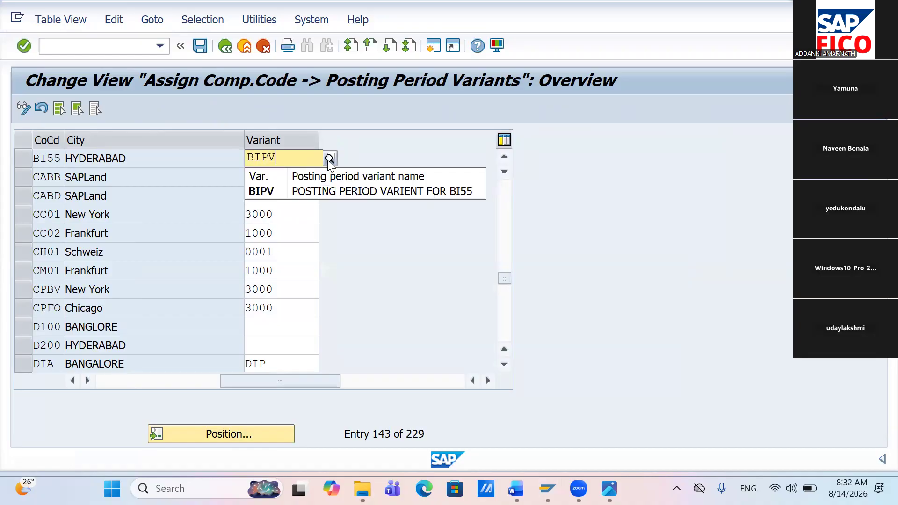
key("Down")
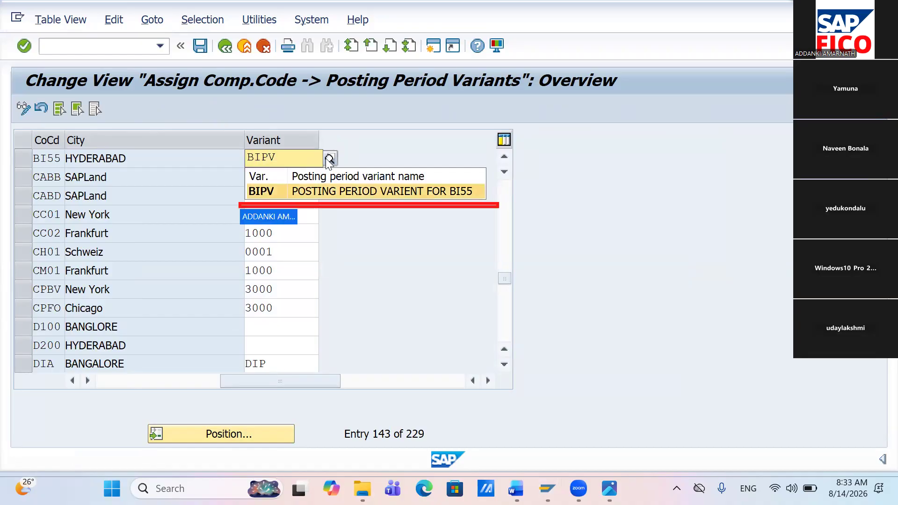
left_click(330, 159)
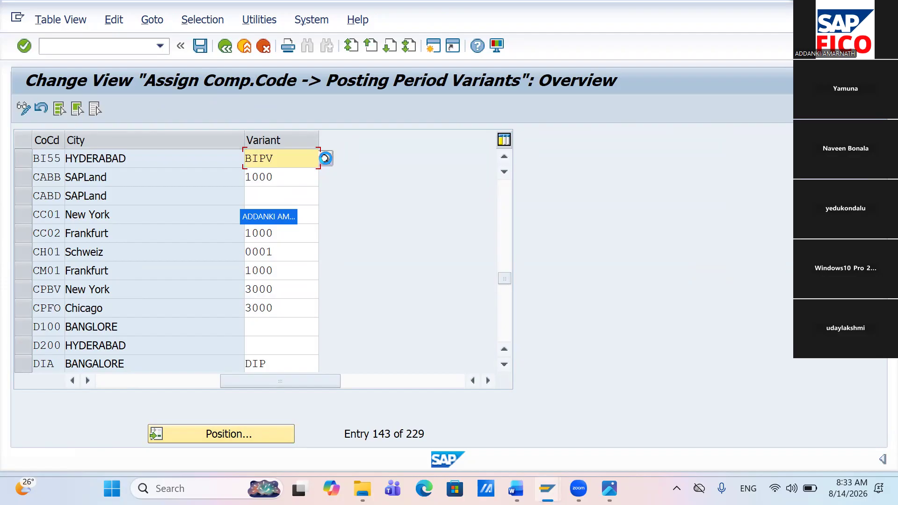
left_click(326, 158)
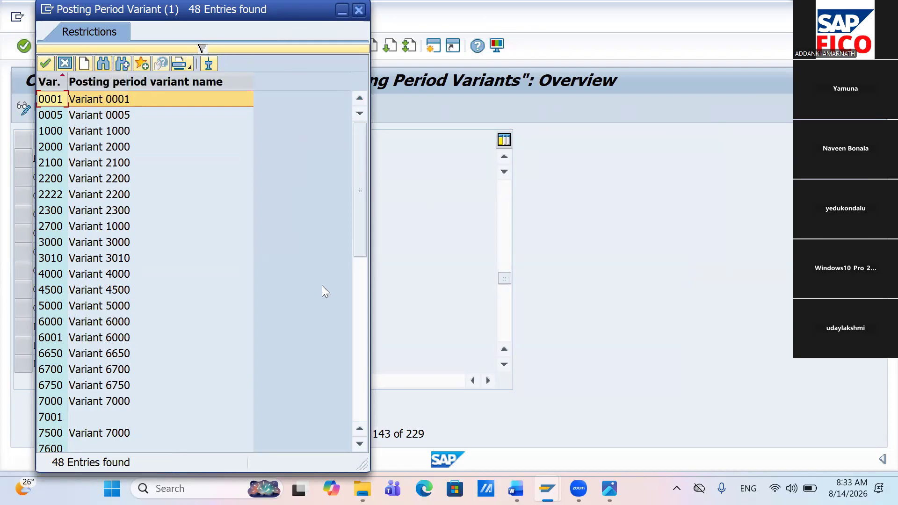
key("Escape")
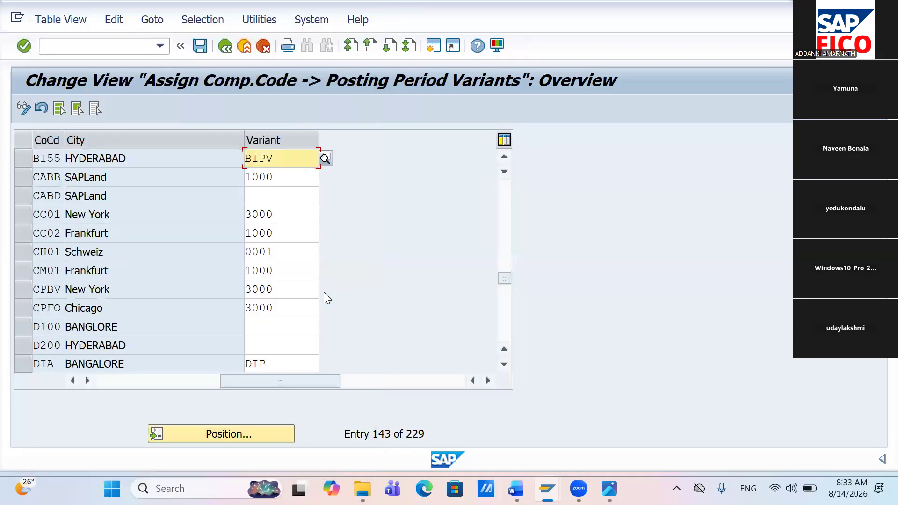
key("ctrl+s")
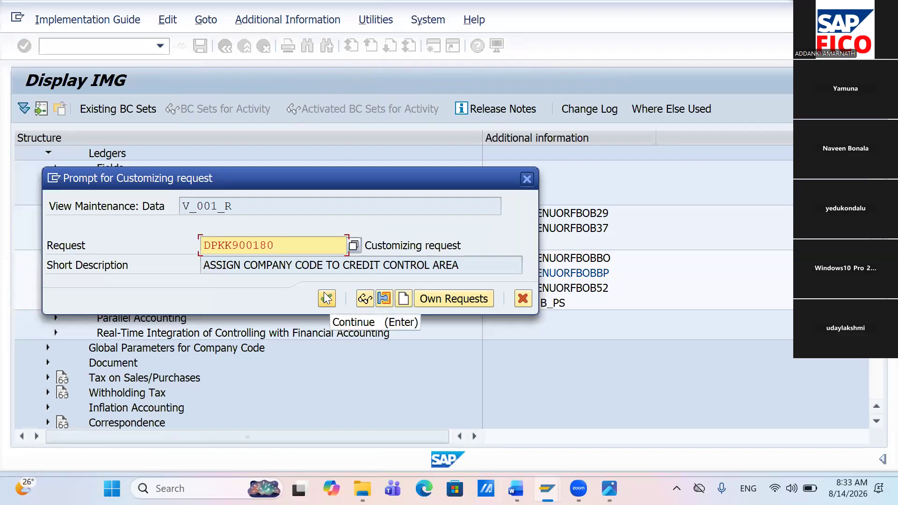
Confirm the customizing request so BI55's BIPV assignment is saved
left_click(327, 297)
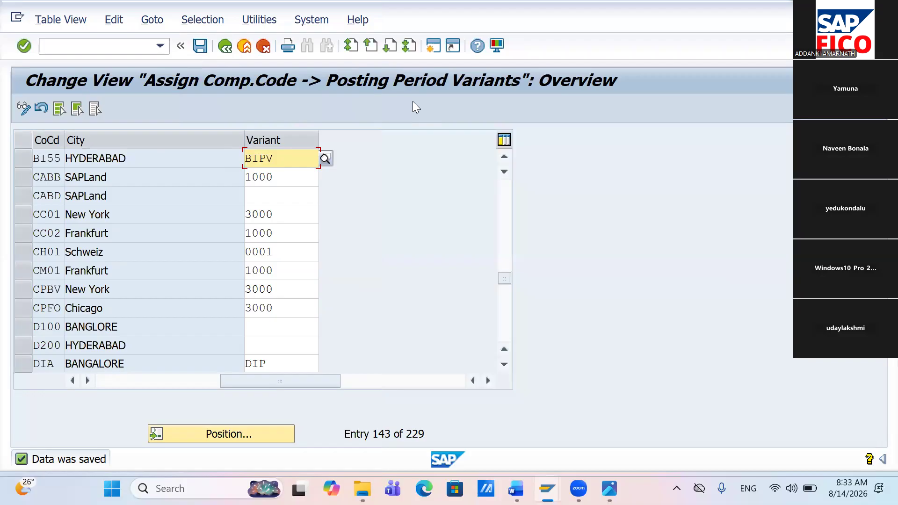
key("super+Tab")
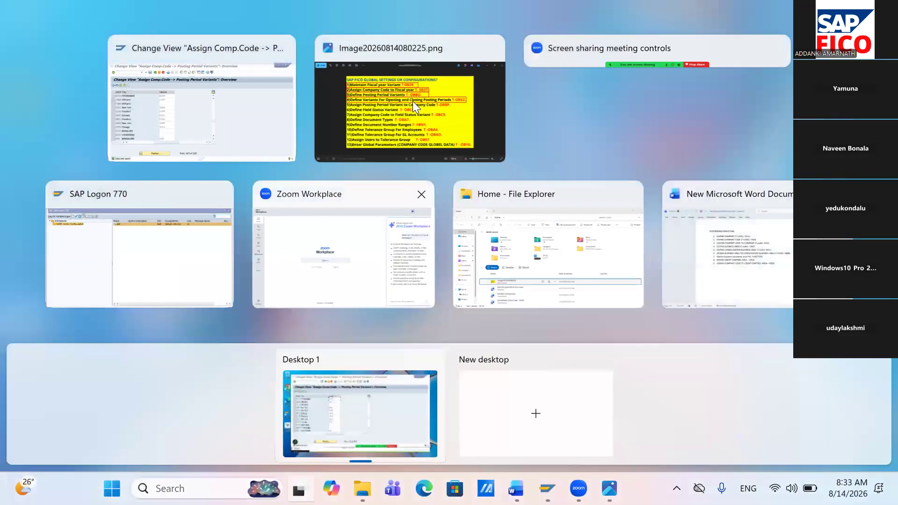
Show the FICO global settings checklist image with steps 1–4 marked off
left_click(412, 101)
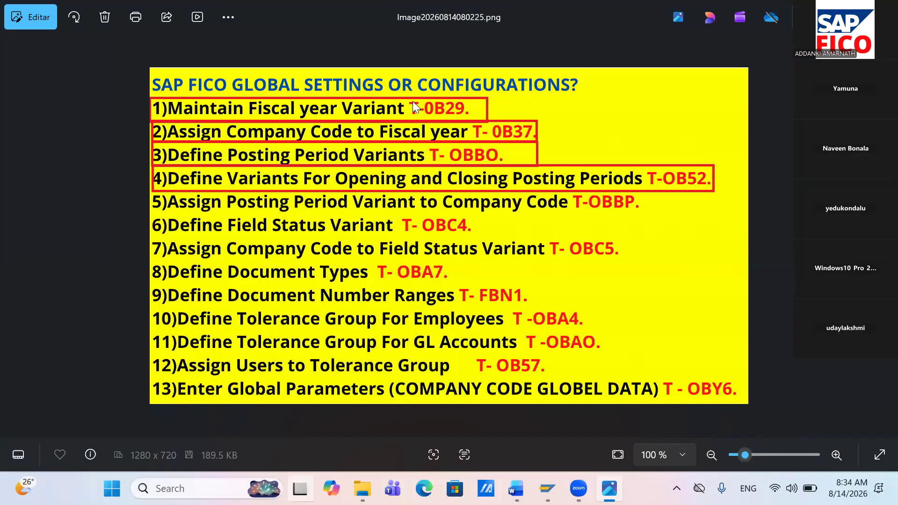
key("super+Tab")
key("Escape")
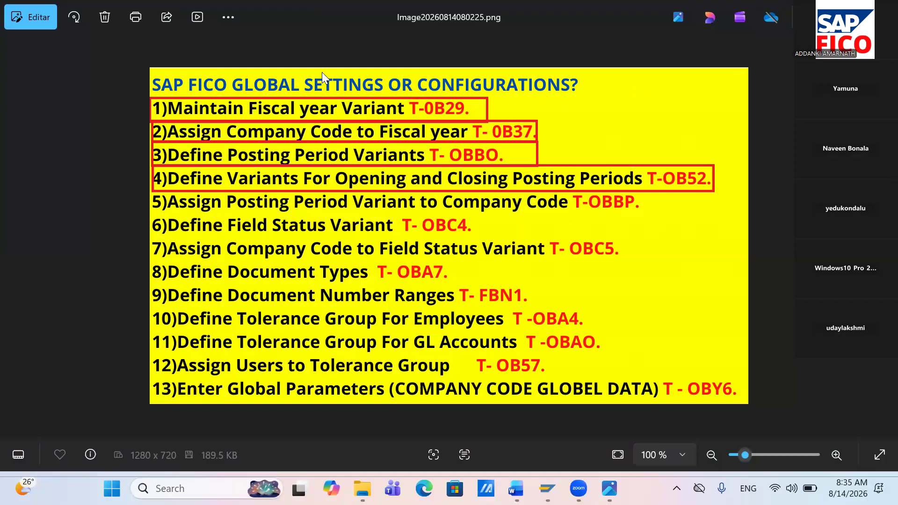
key("super+Tab")
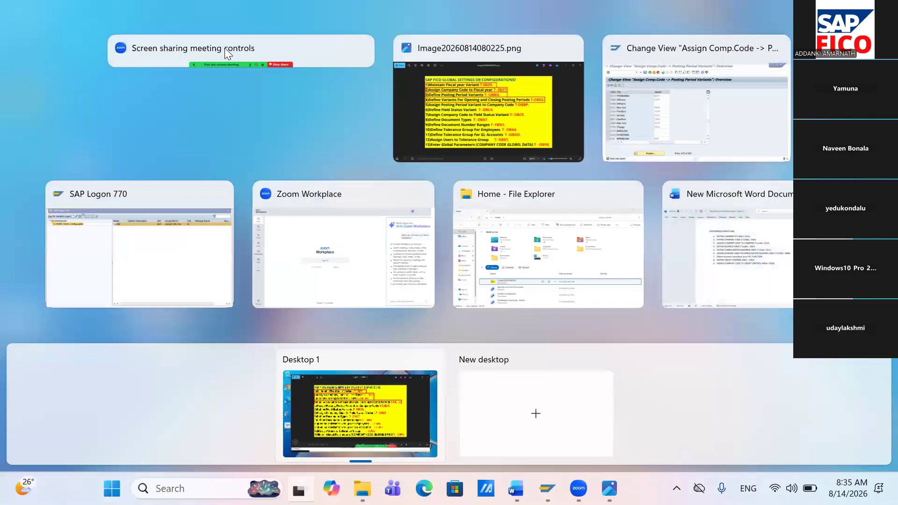
Return to SAP, go back to the IMG tree and scroll to Financial Accounting (New) Ledgers Fields
key("Down")
key("Left")
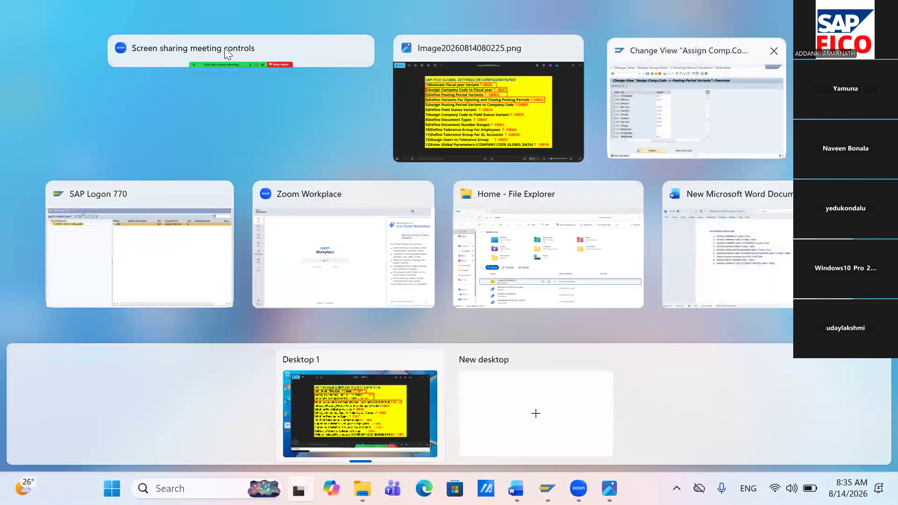
key("Return")
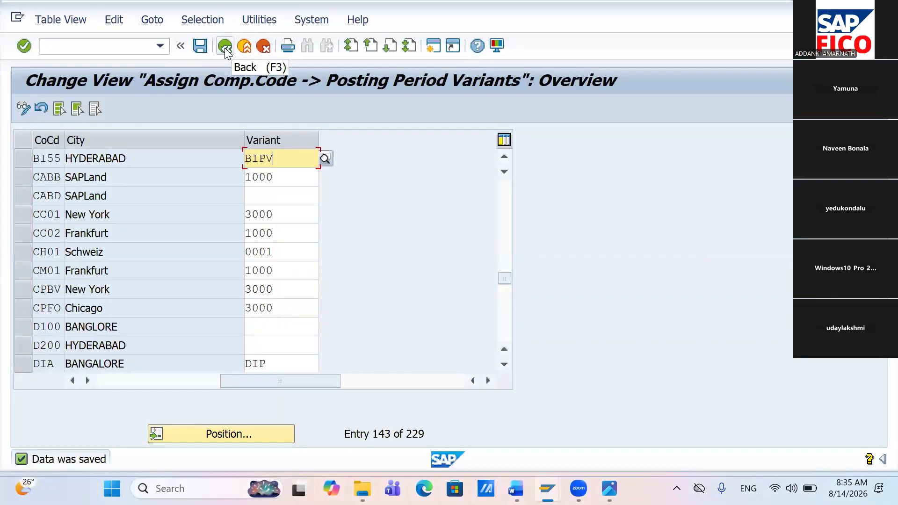
left_click(225, 48)
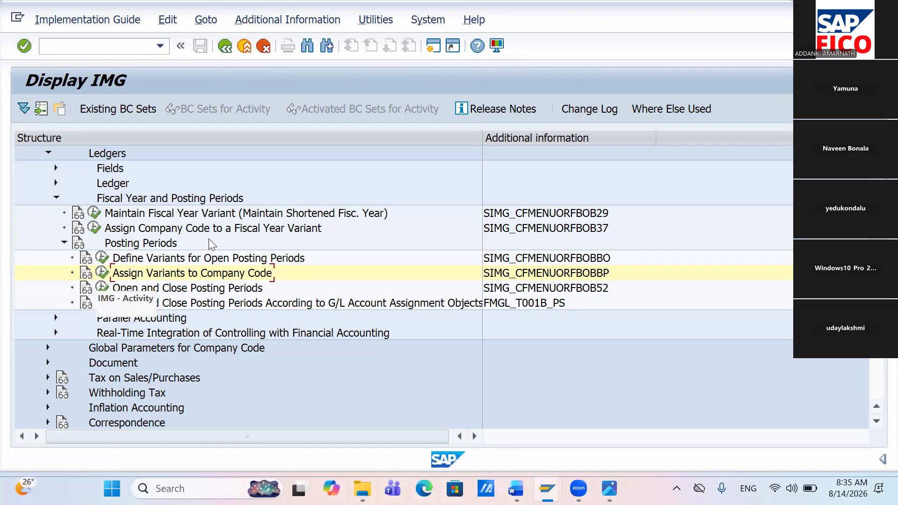
scroll(209, 243, "up", 2)
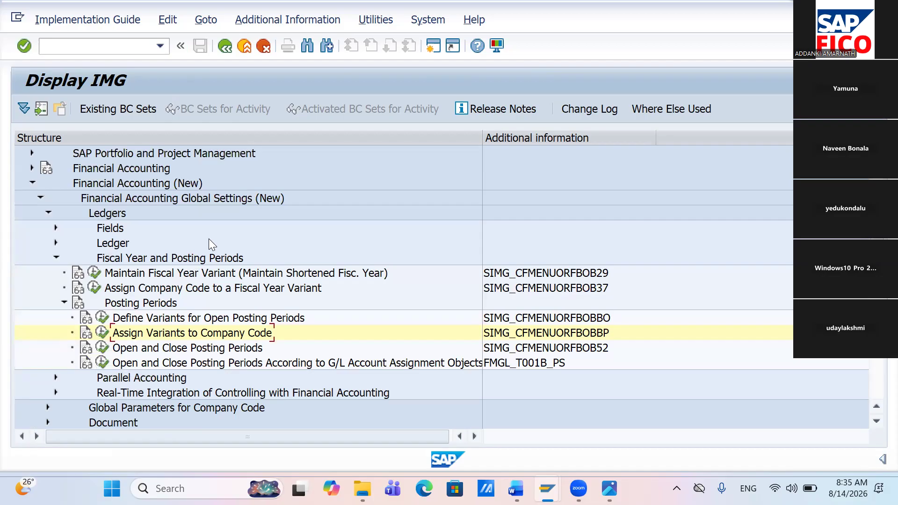
scroll(209, 238, "up", 3)
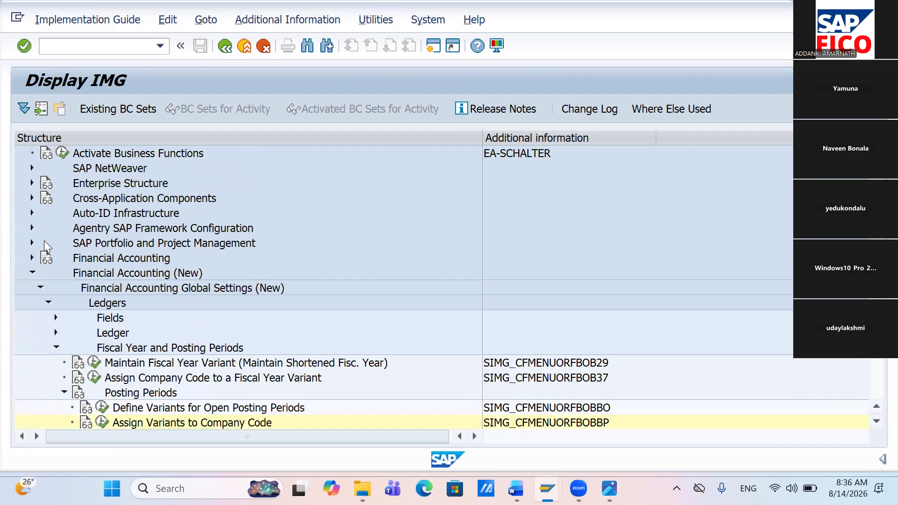
scroll(44, 244, "up", 3)
scroll(55, 242, "up", 1)
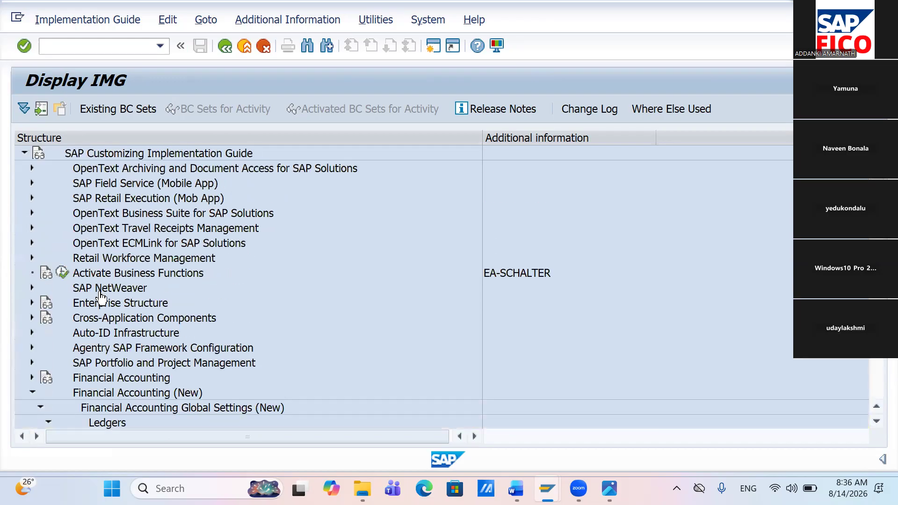
scroll(100, 295, "down", 6)
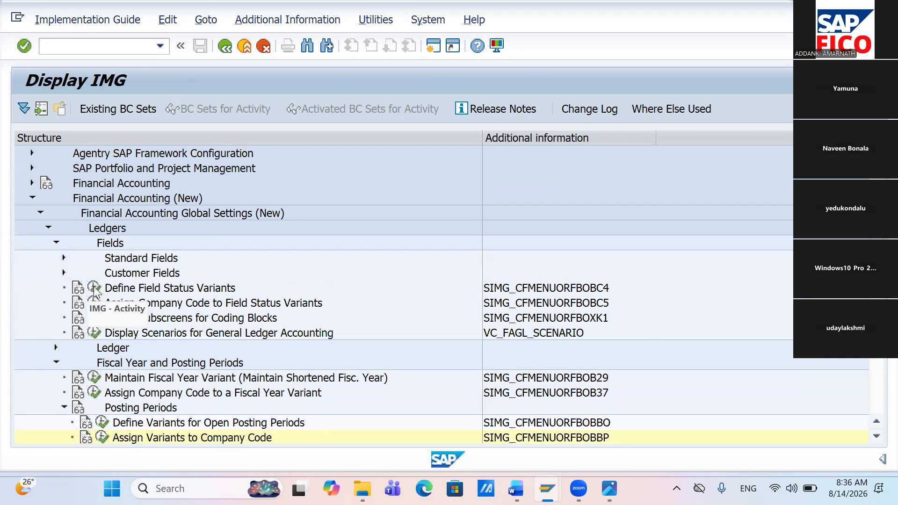
Run Define Field Status Variants and start copying variant 0001
left_click(94, 286)
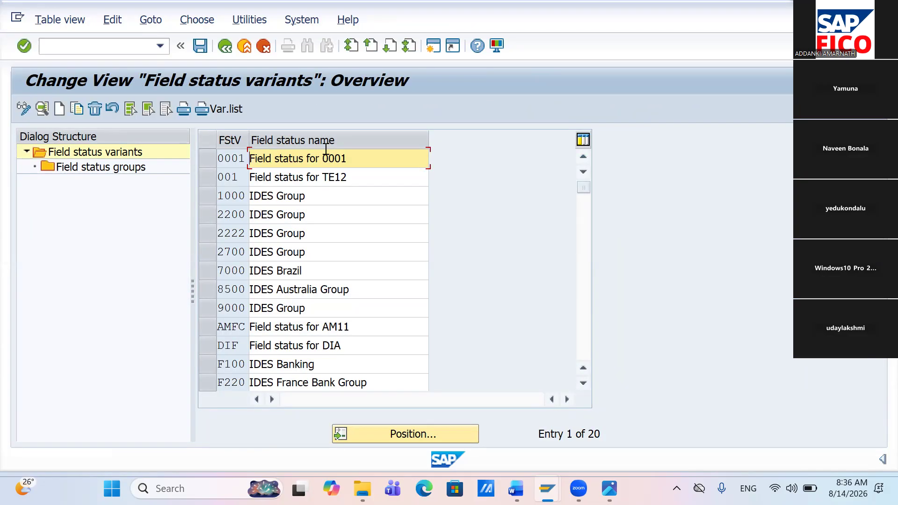
left_click(405, 434)
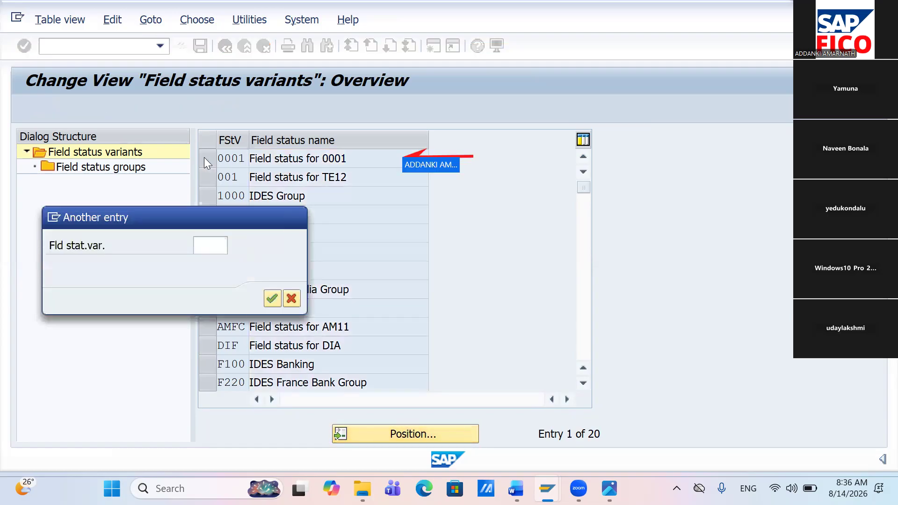
key("Escape")
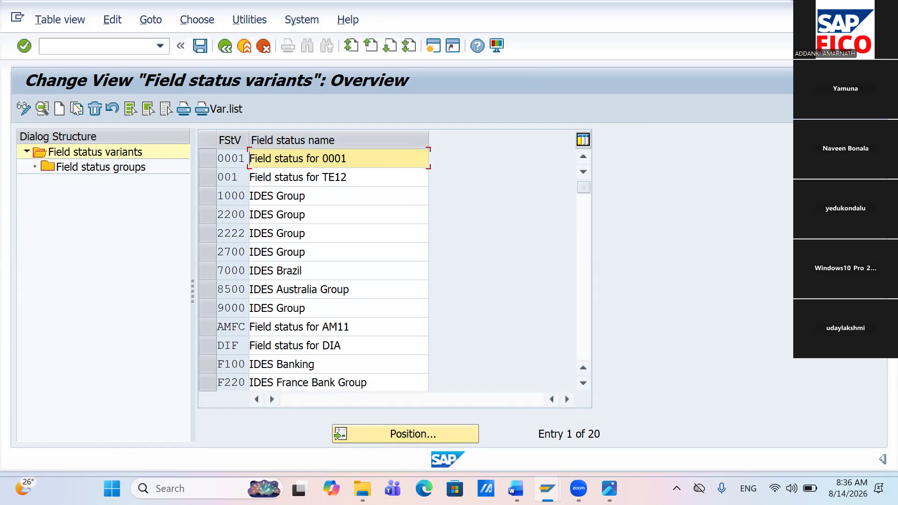
left_click(231, 158)
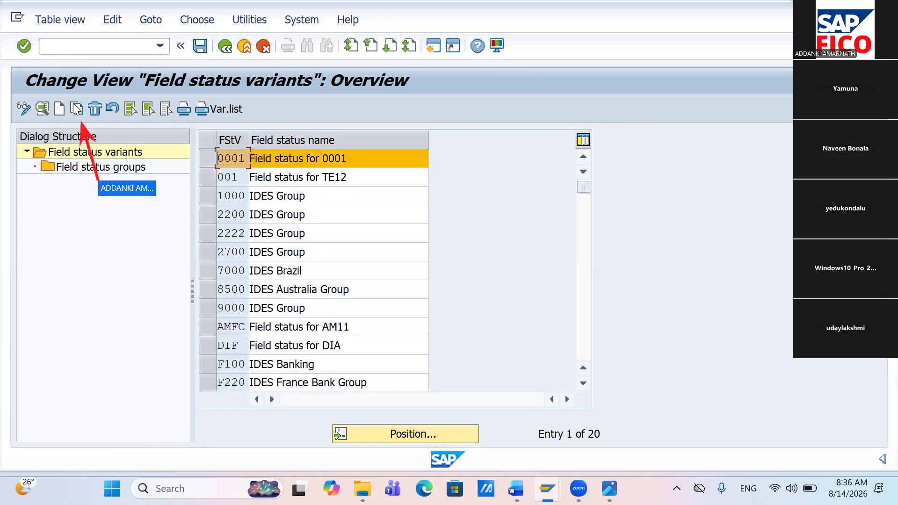
double_click(245, 157)
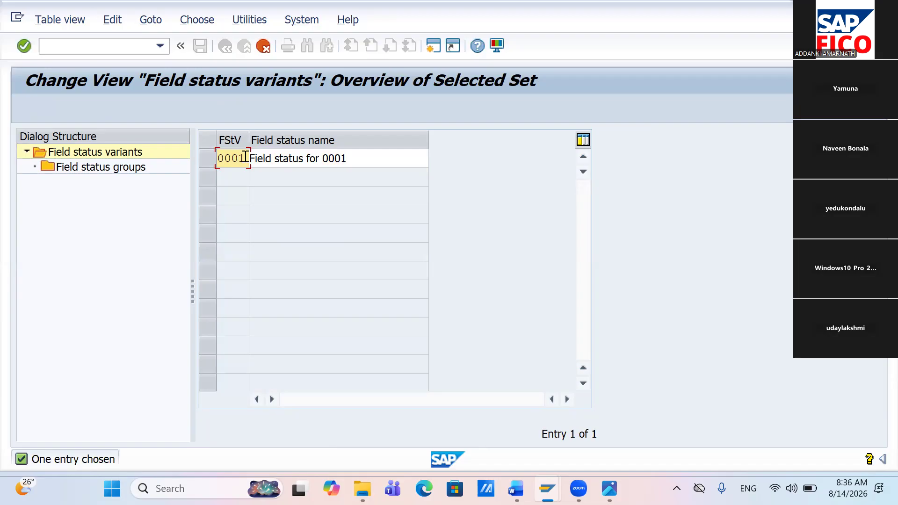
Create the copy as BIFV 'Field status for BI55', copying all 41 dependent entries
key("BackSpace")
key("BackSpace")
key("BackSpace")
key("BackSpace")
type("1")
key("BackSpace")
type("BIFV")
left_click(363, 160)
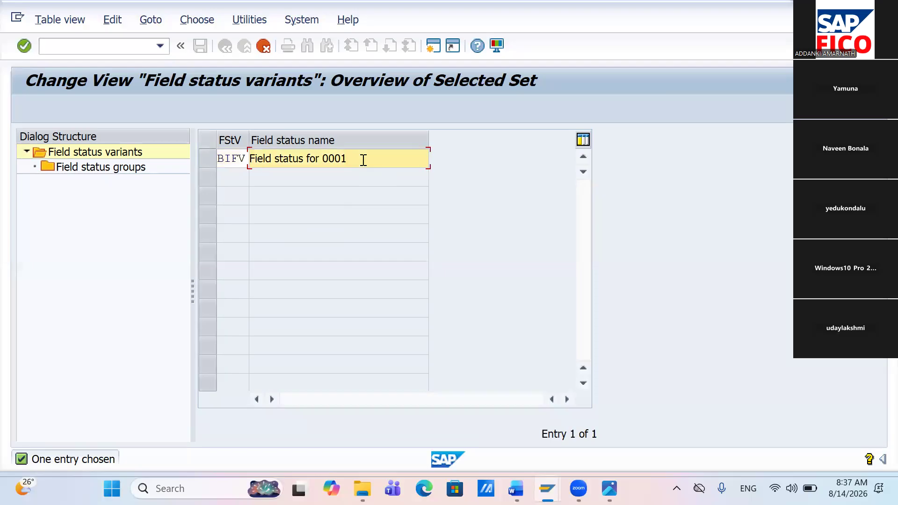
key("BackSpace")
key("BackSpace")
key("BackSpace")
key("BackSpace")
type("BI55")
key("F6")
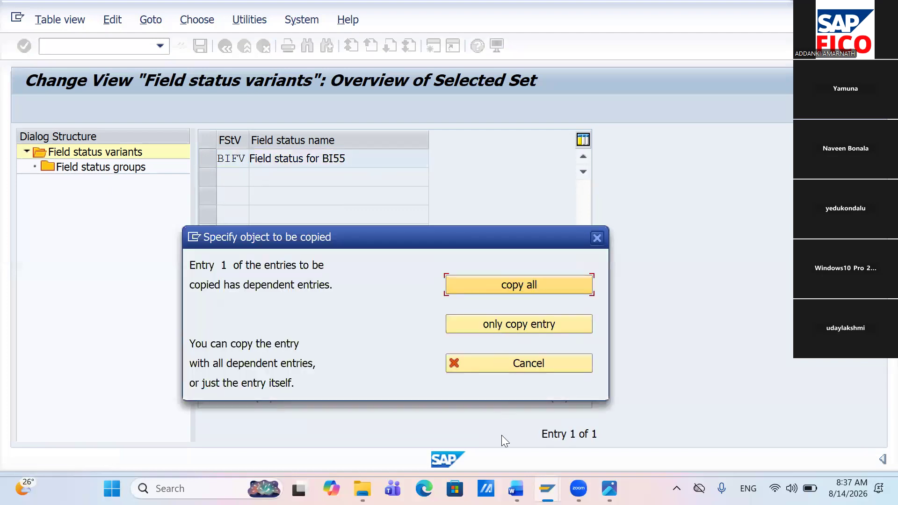
key("Return")
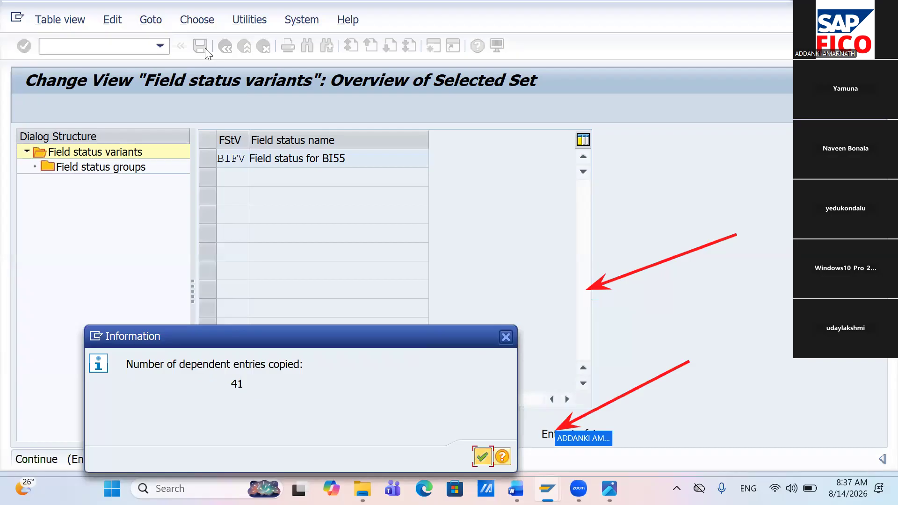
key("Return")
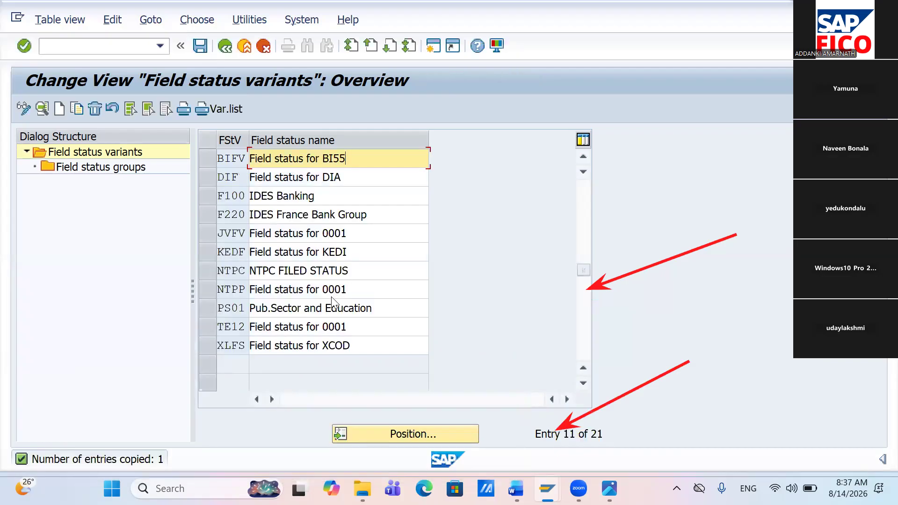
Save variant BIFV under the customizing request and select the BIFV row
key("ctrl+s")
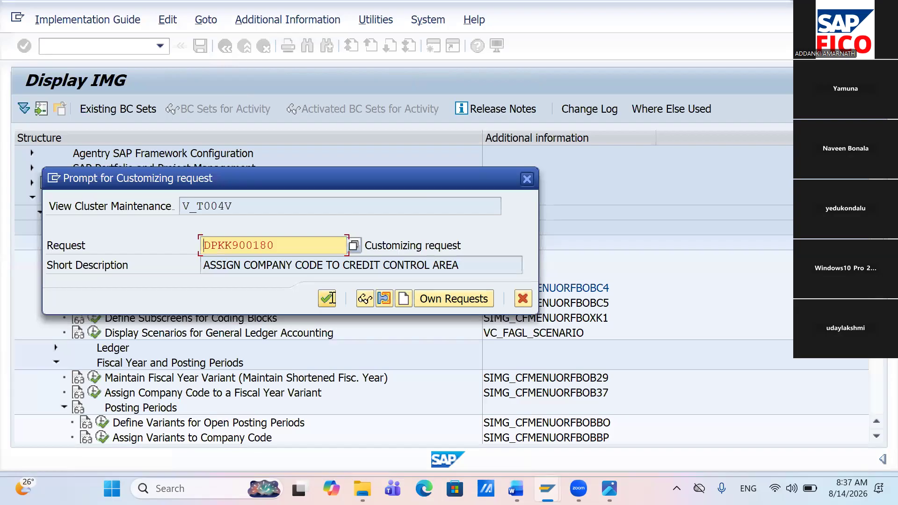
left_click(328, 298)
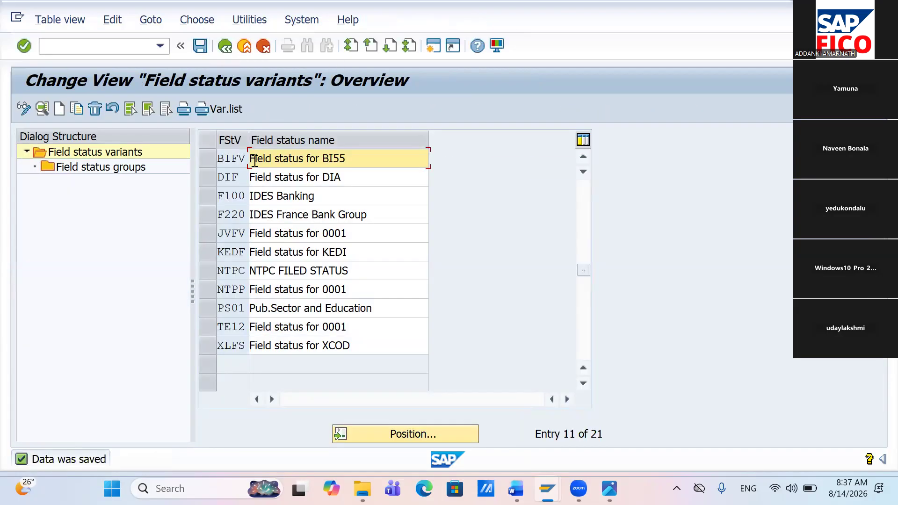
left_click(208, 158)
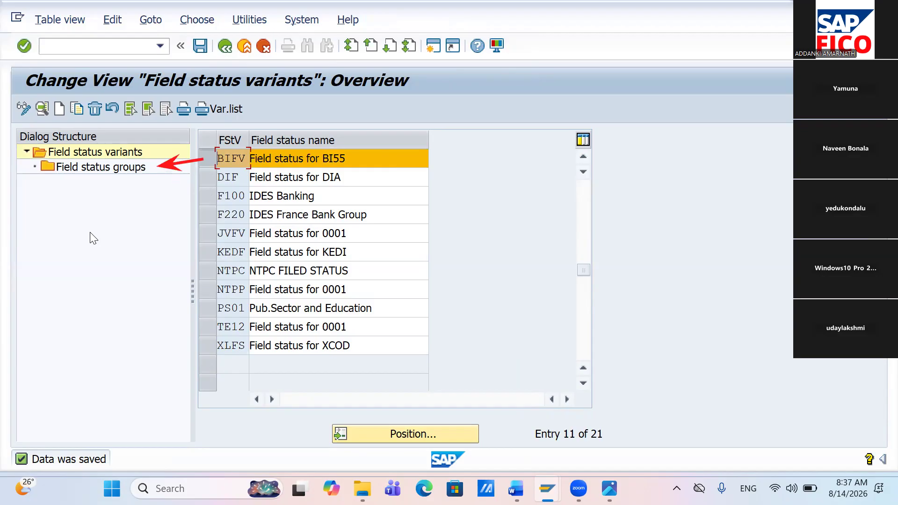
Open BIFV's field status groups and display group G001 General (with text, allocation)
double_click(48, 168)
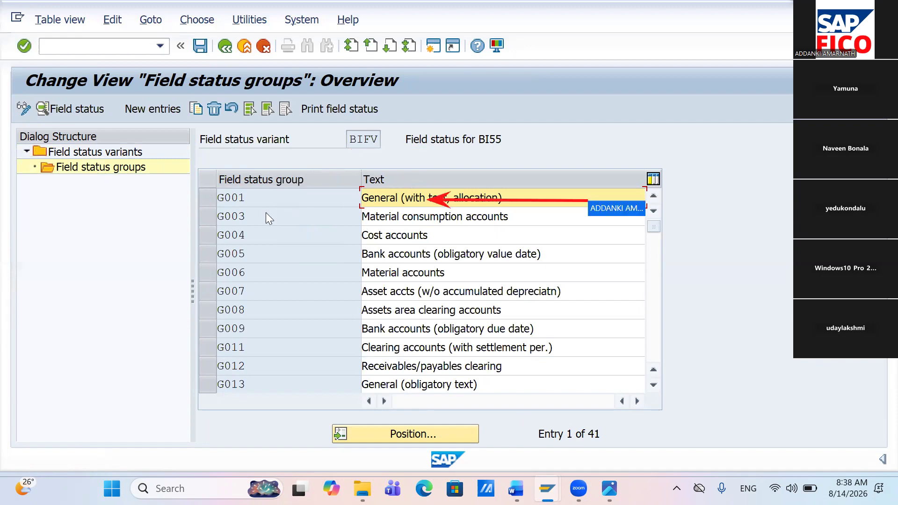
key("shift+Tab")
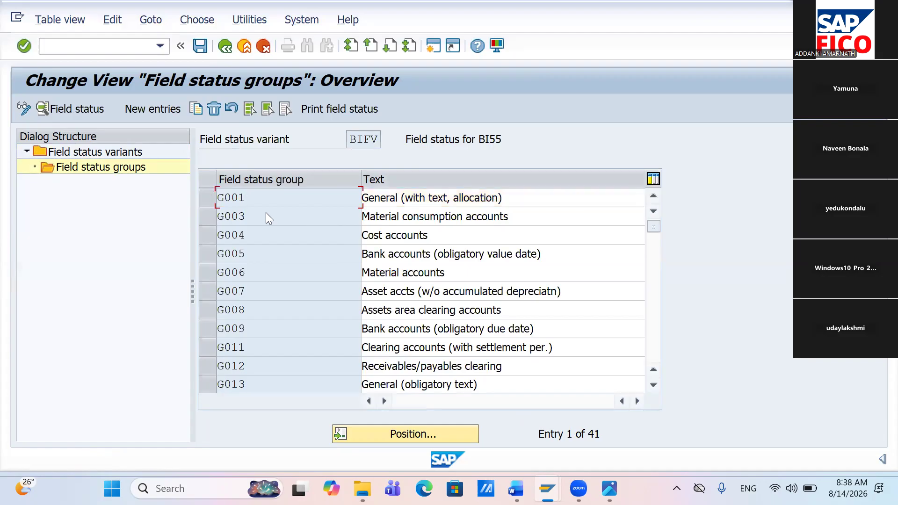
key("F2")
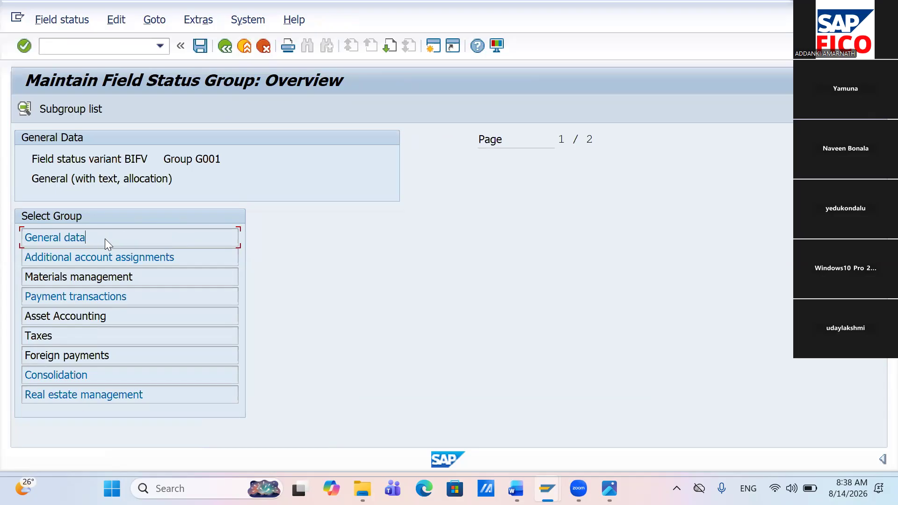
double_click(105, 239)
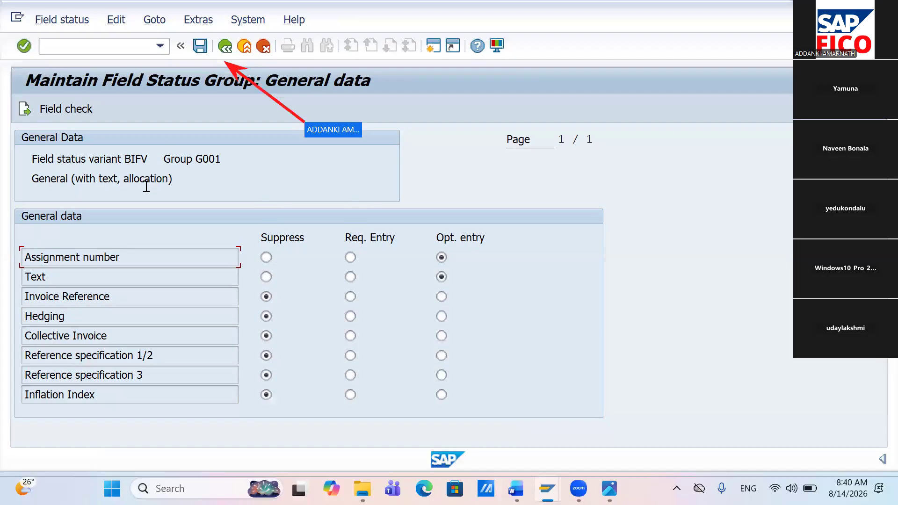
key("F3")
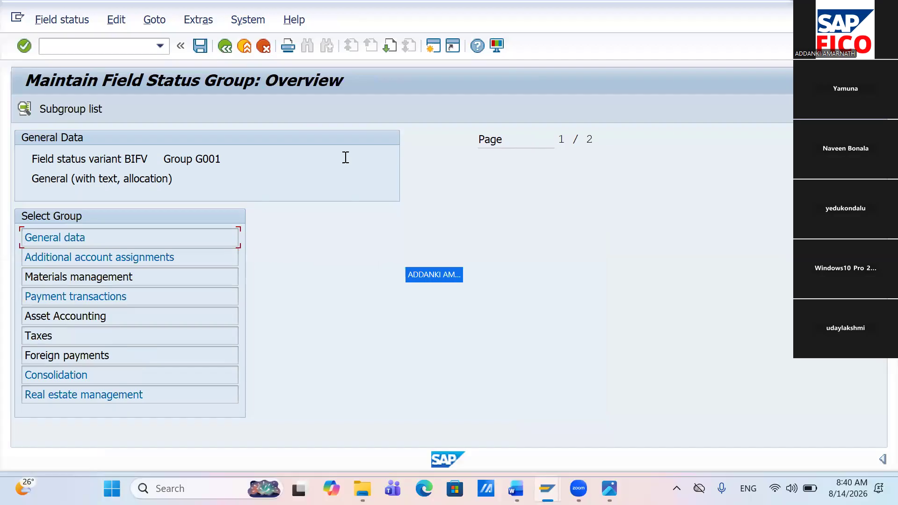
key("Down")
key("F2")
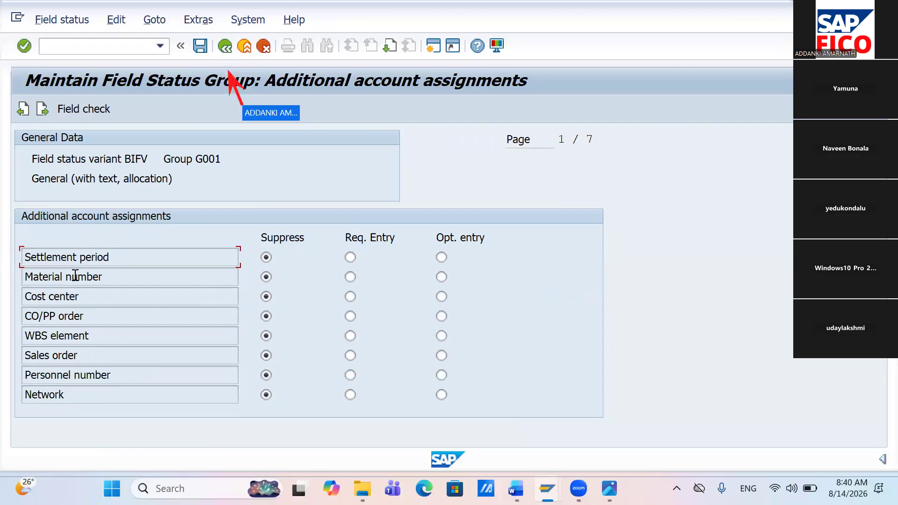
key("F3")
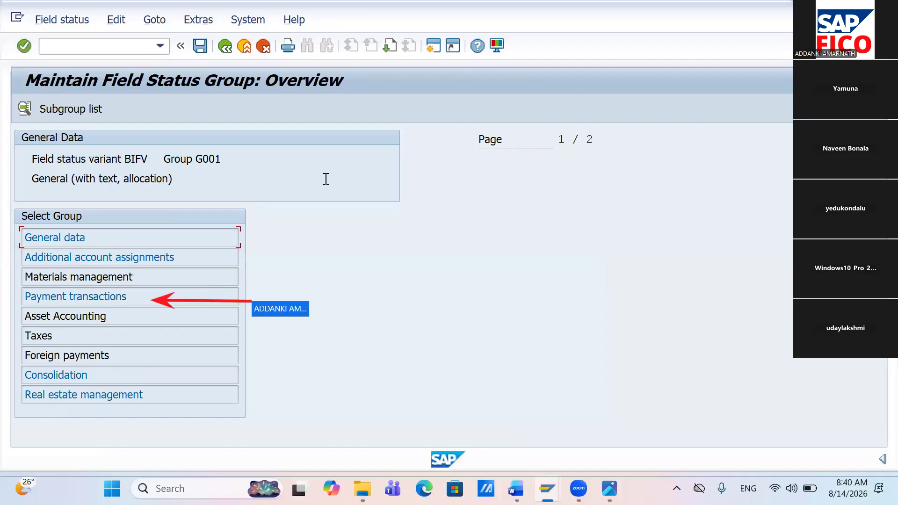
key("Down")
key("Down")
key("Down")
key("F2")
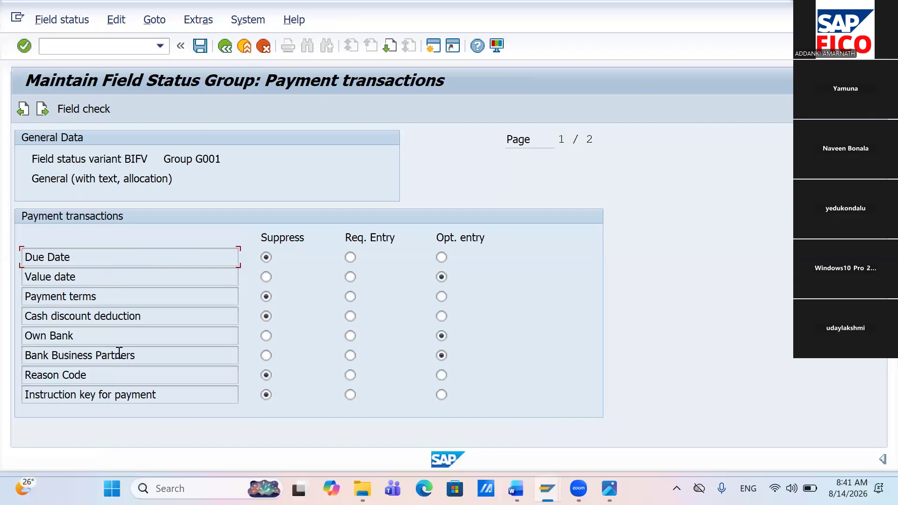
left_click(228, 53)
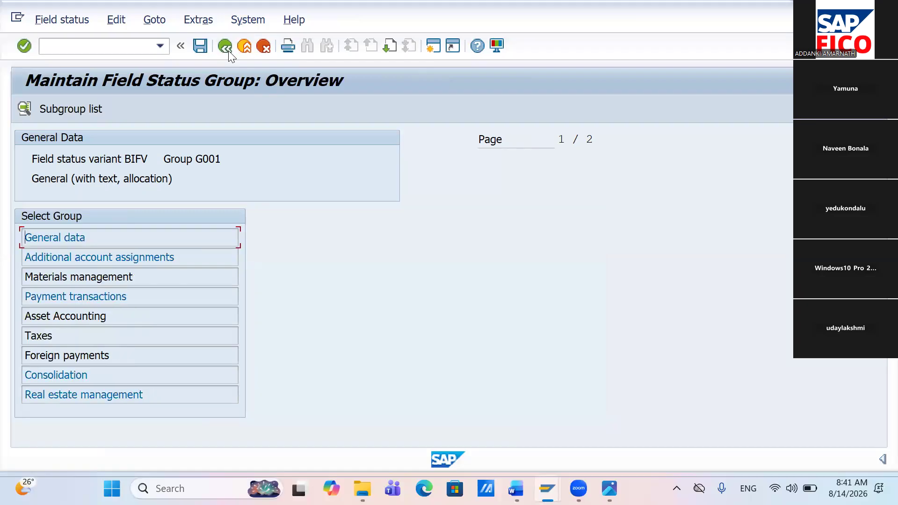
left_click(228, 51)
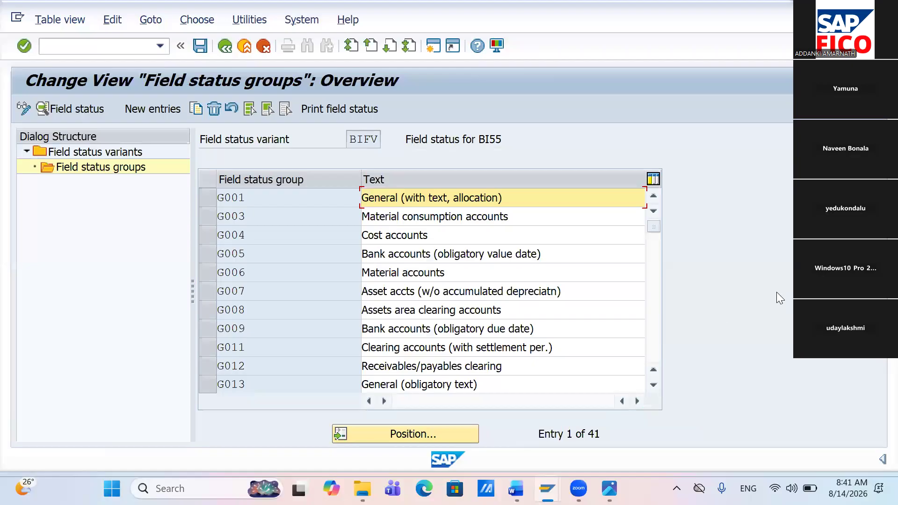
Page to the end of BIFV's field status groups, then open the FICO checklist image
key("Page_Down")
key("Page_Down")
key("Page_Down")
key("Page_Down")
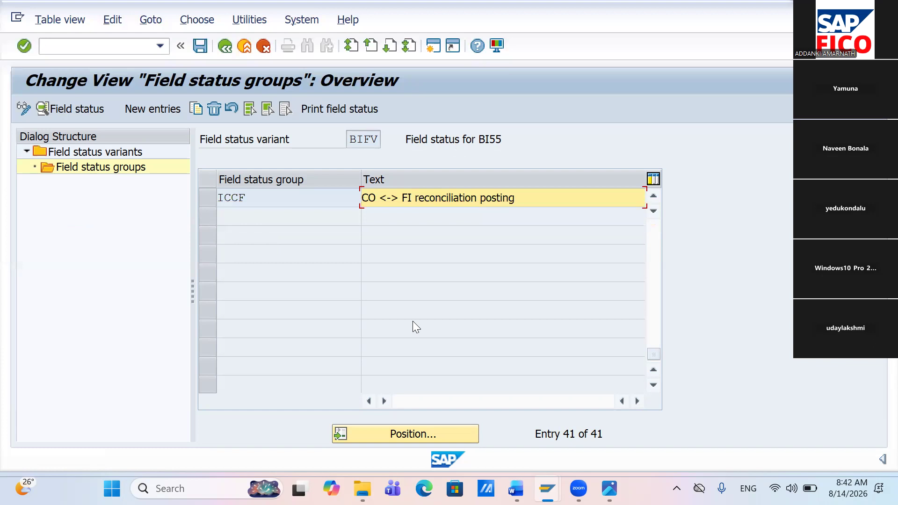
key("super+Tab")
left_click(719, 96)
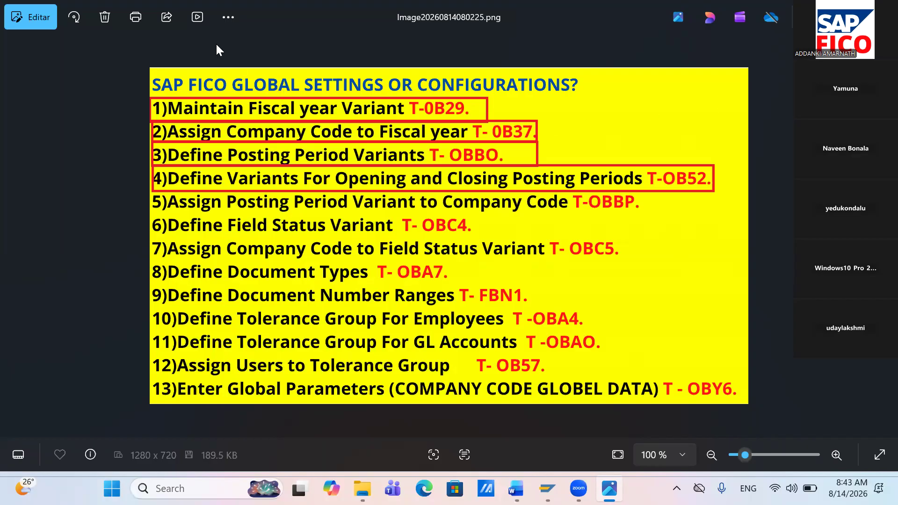
Switch back to the SAP window and go back twice to the Display IMG tree
key("super+Tab")
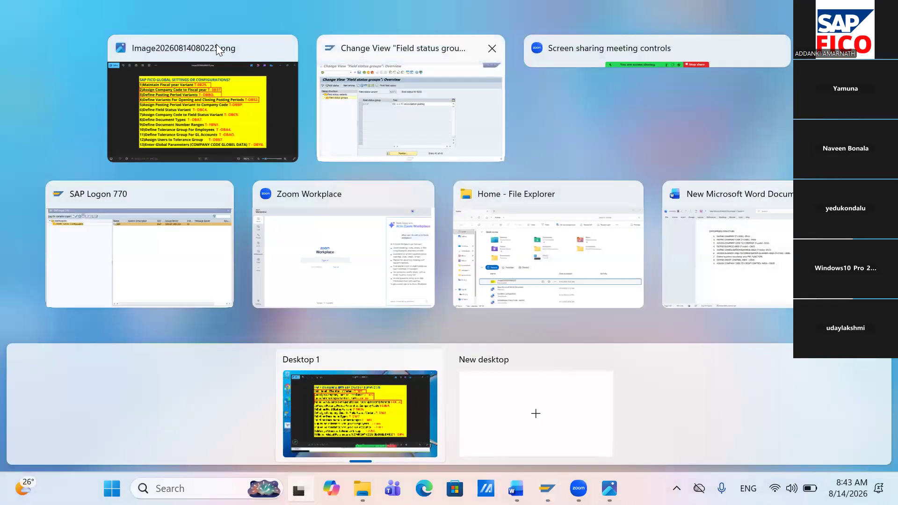
key("Return")
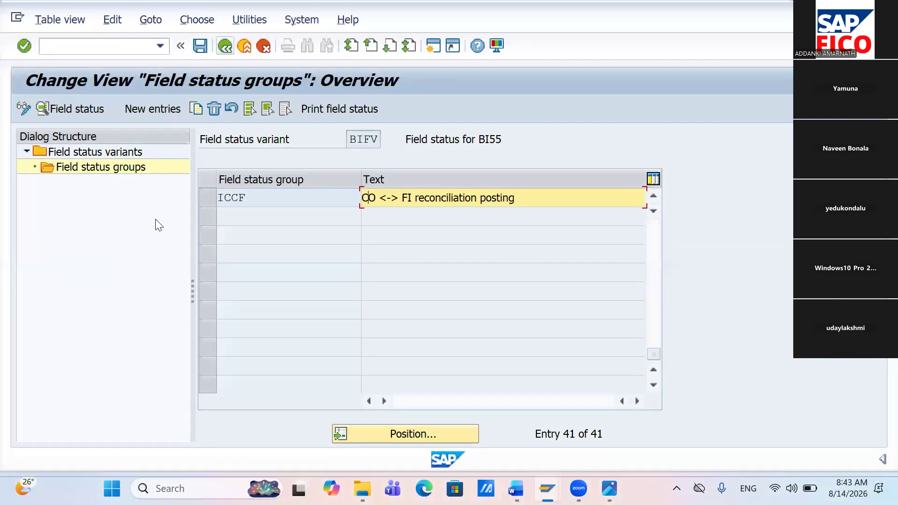
key("F3")
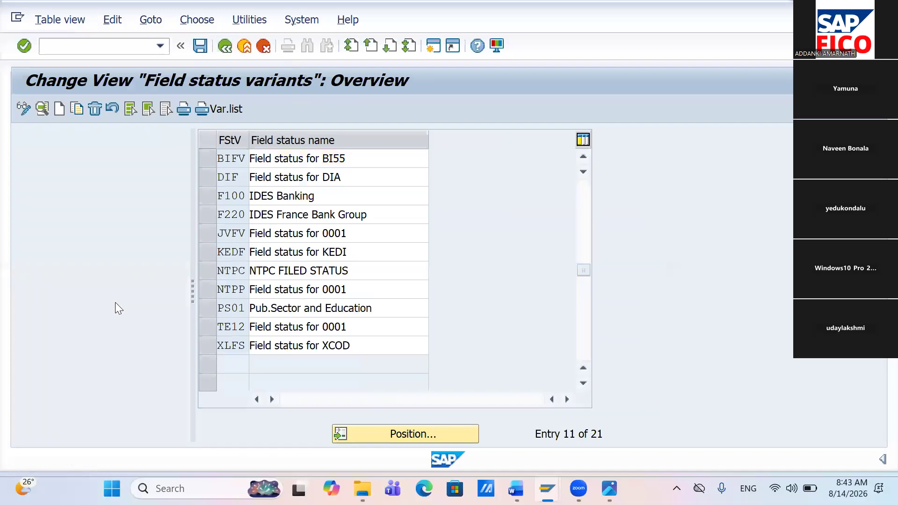
key("F3")
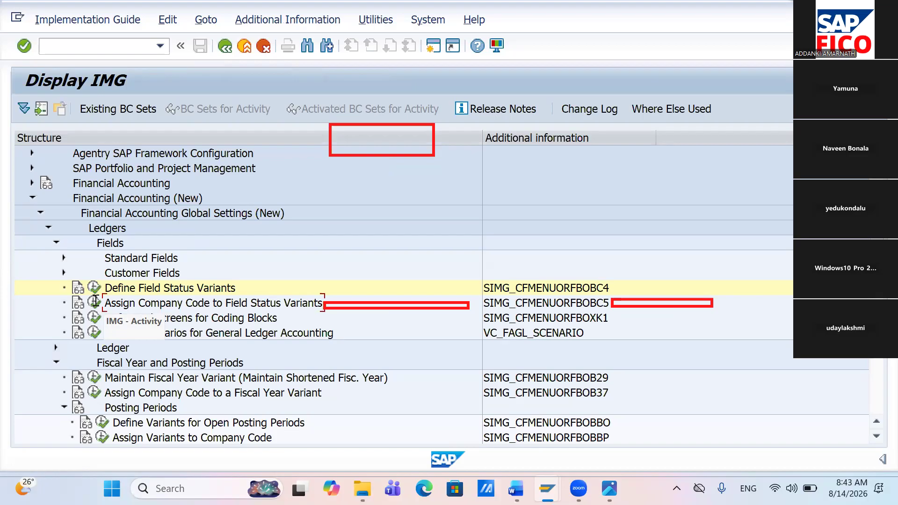
Run the company code to field status variant assignment and position the list on BI55
left_click(94, 301)
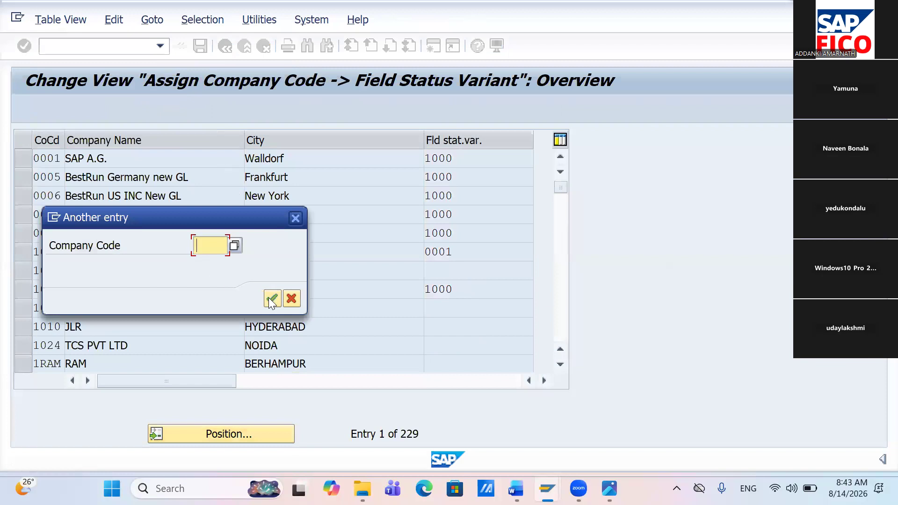
type("BI")
key("Up")
key("Up")
key("Up")
key("Return")
left_click(272, 298)
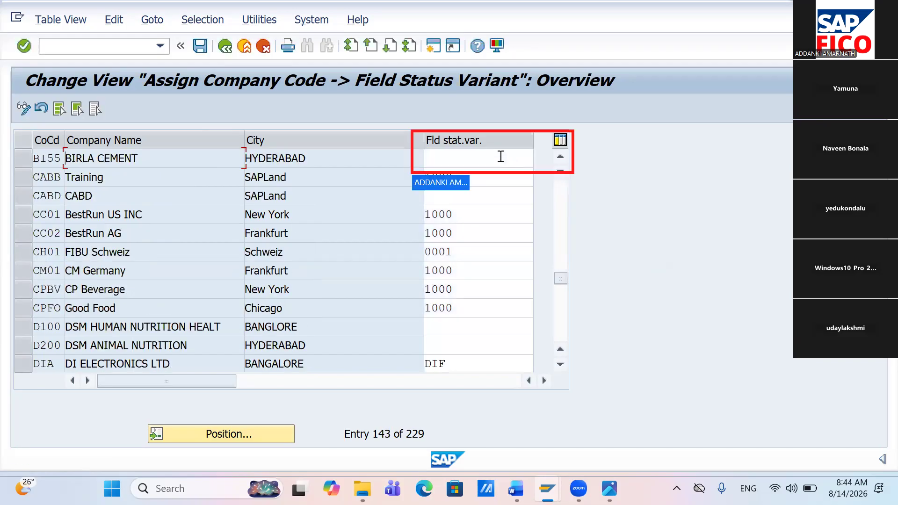
Enter BIFV as BI55's field status variant and save
left_click(501, 156)
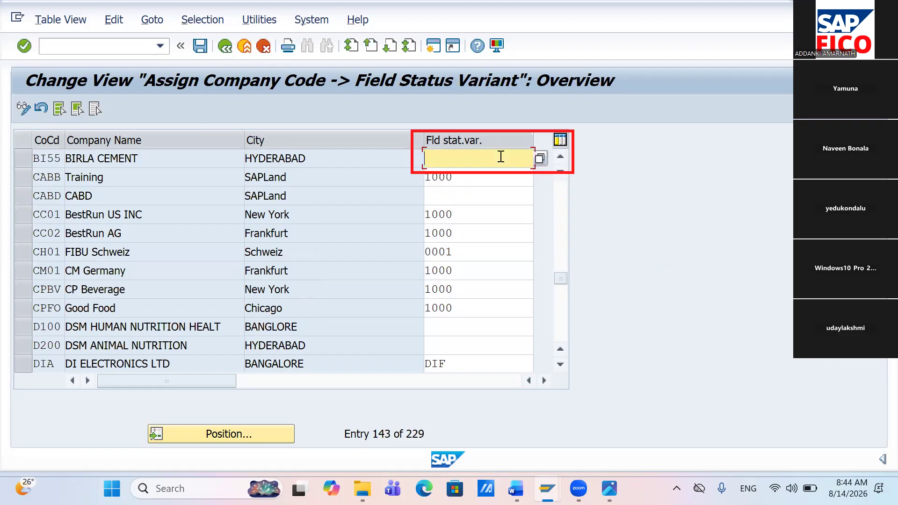
type("BIFV")
left_click(201, 48)
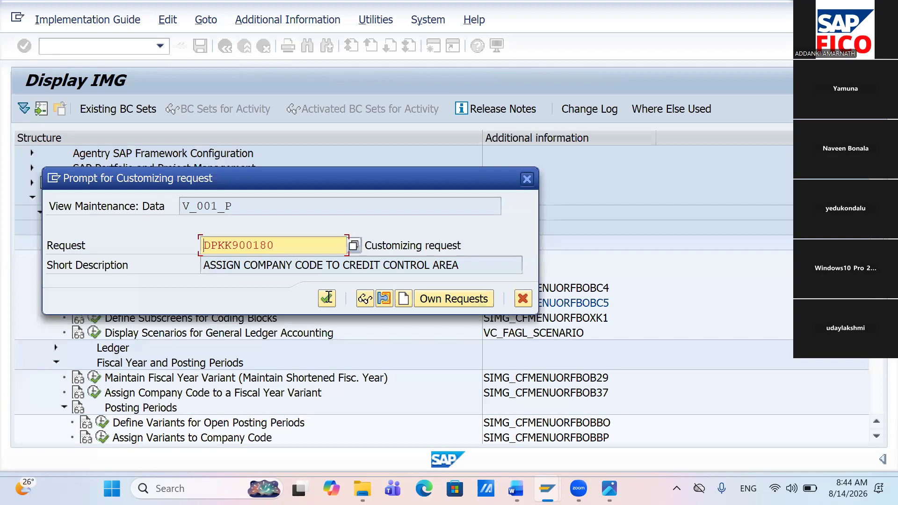
Confirm the customizing request for the save, then bring the FICO checklist image back
left_click(327, 298)
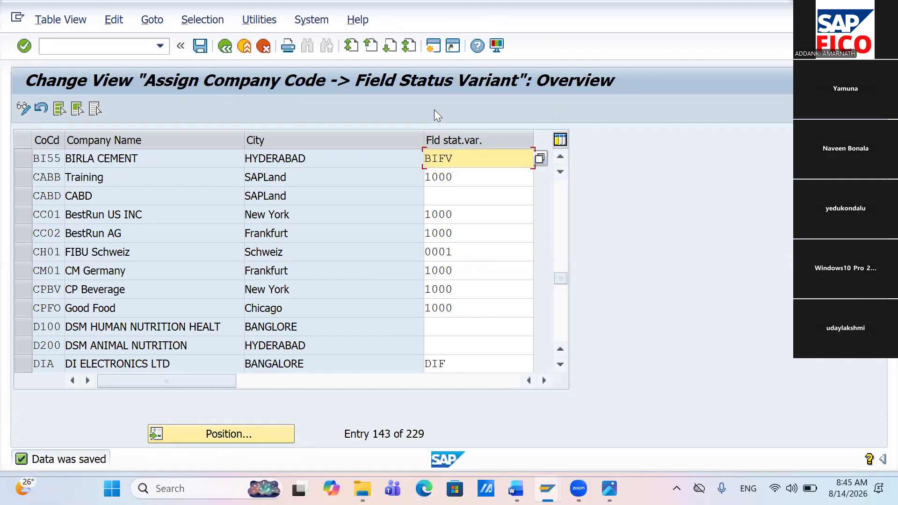
key("super+Tab")
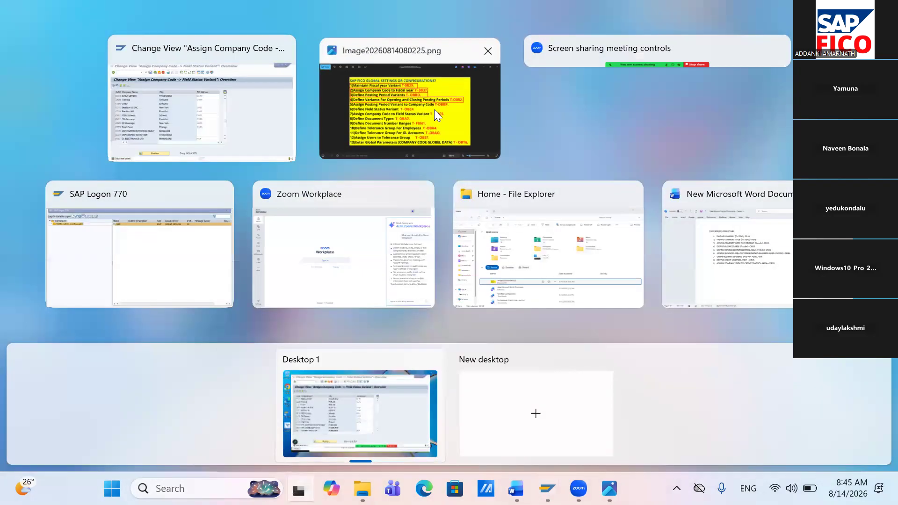
left_click(435, 116)
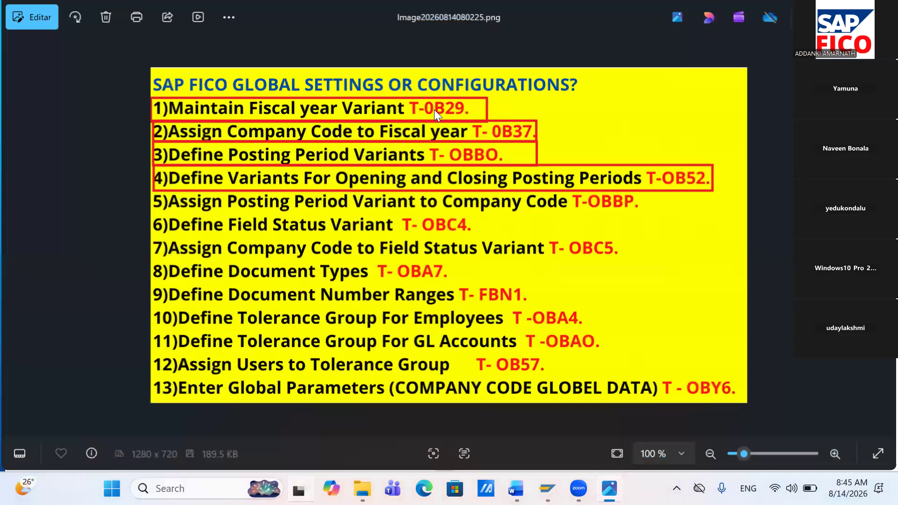